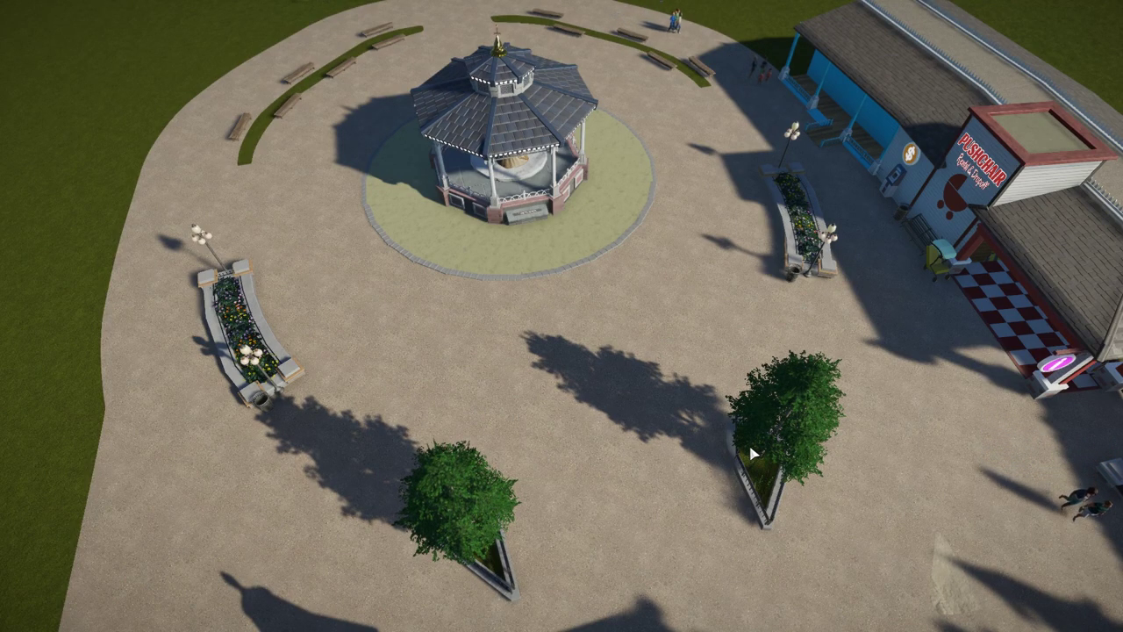
pyautogui.moveTo(555, 519); pyautogui.dragTo(860, 482)
pyautogui.press('w')
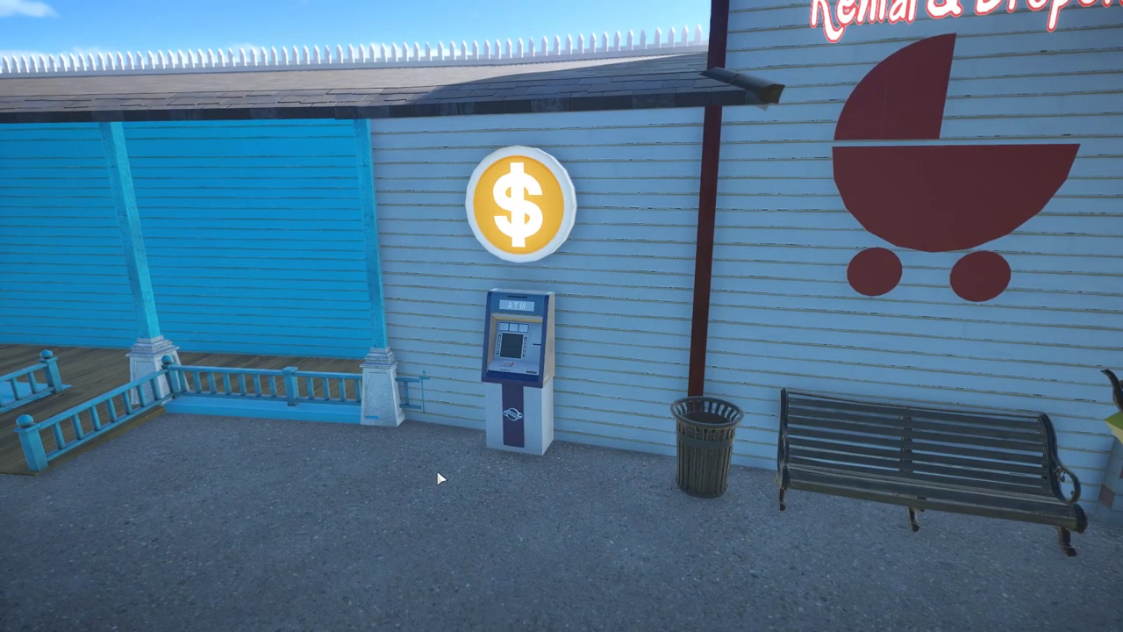
pyautogui.scroll(-3, 476, 478)
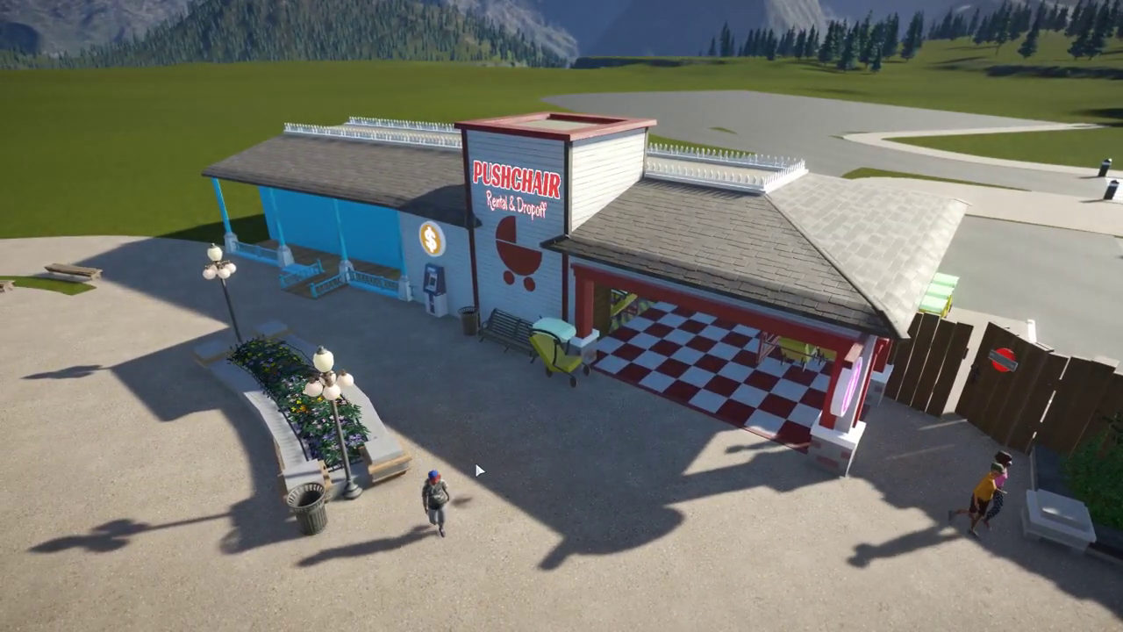
pyautogui.press('w')
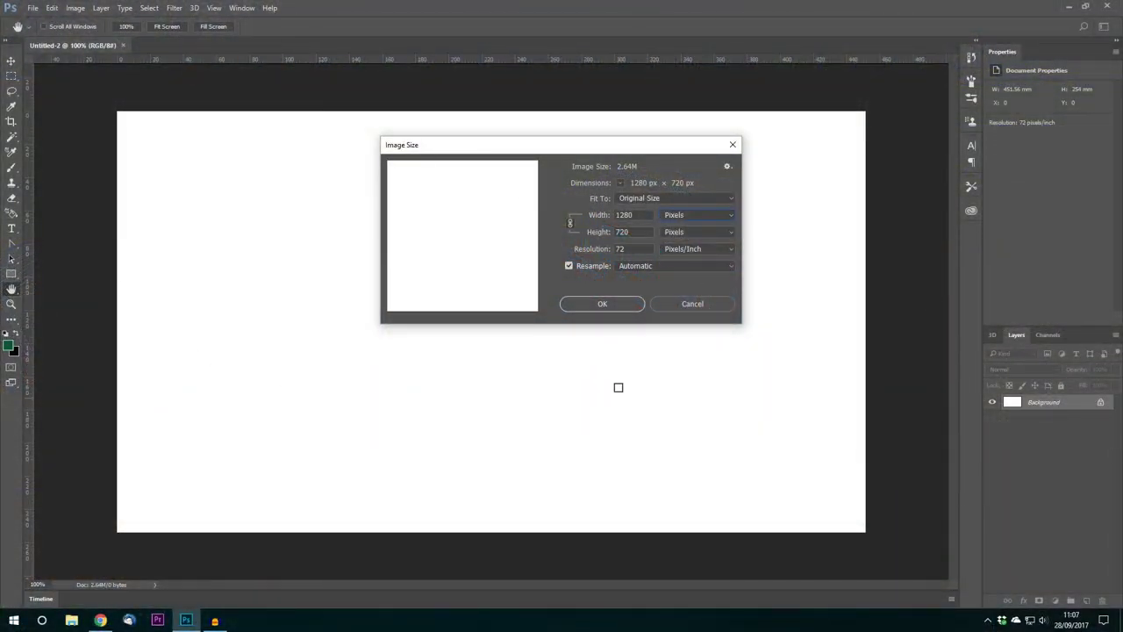
# Confirm the image size of 1280 × 720 pixels and rotate the canvas 90° clockwise.
pyautogui.click(637, 305)
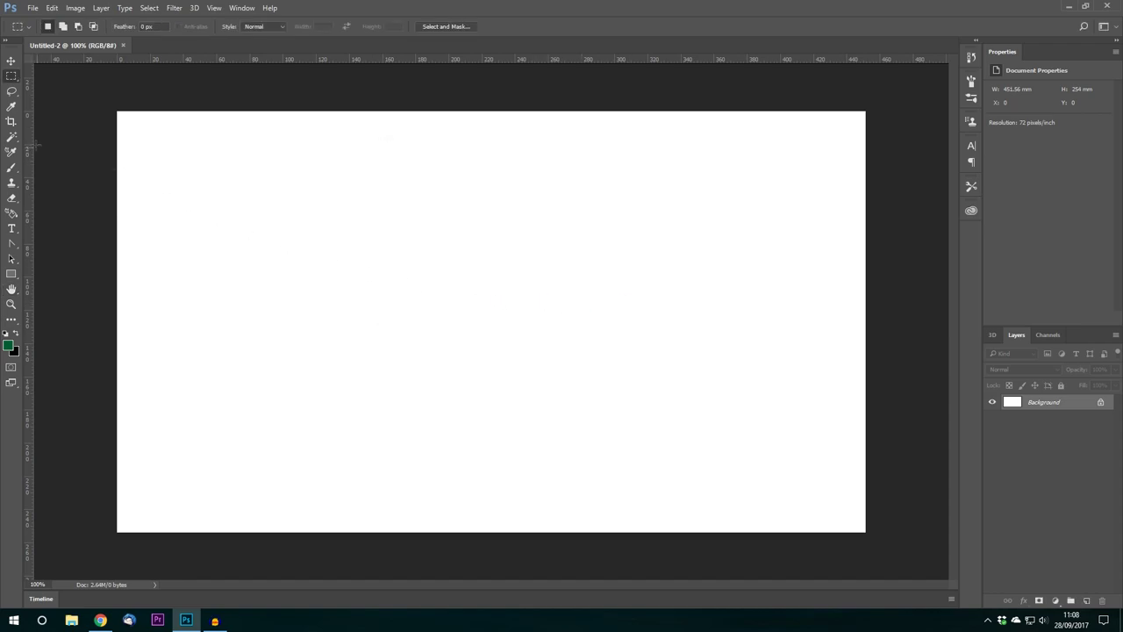
pyautogui.click(76, 8)
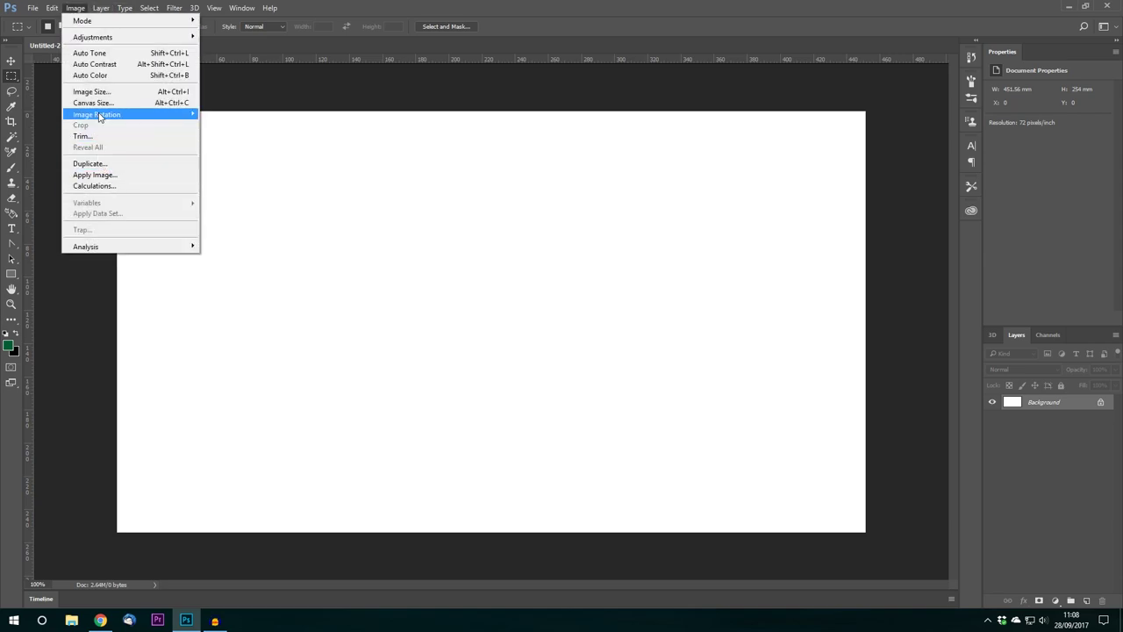
pyautogui.moveTo(194, 113)
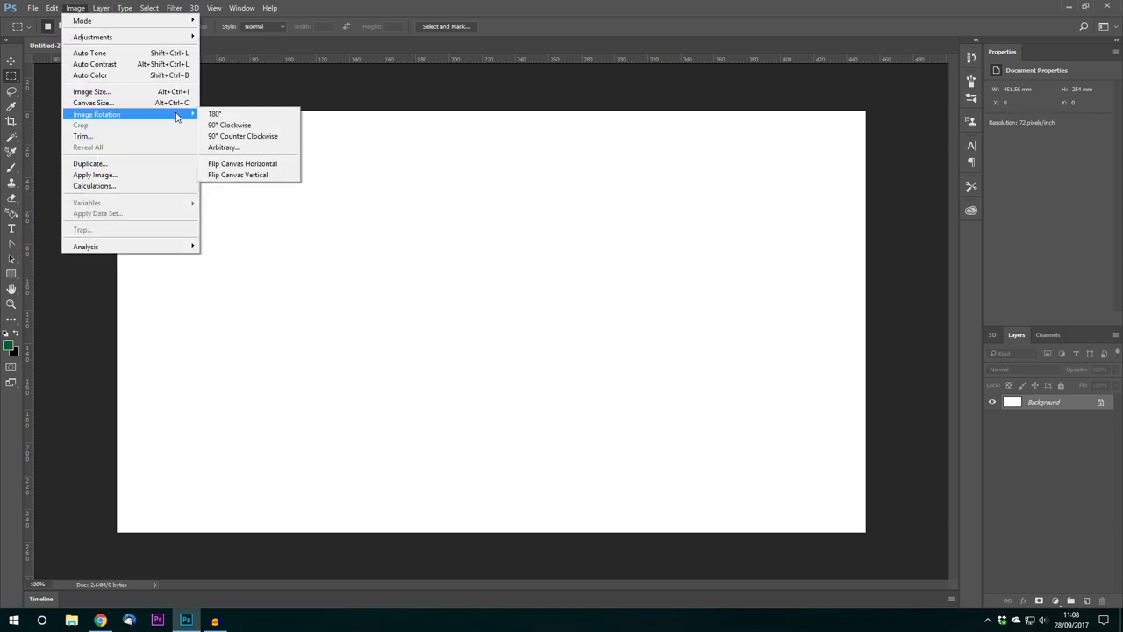
pyautogui.click(239, 125)
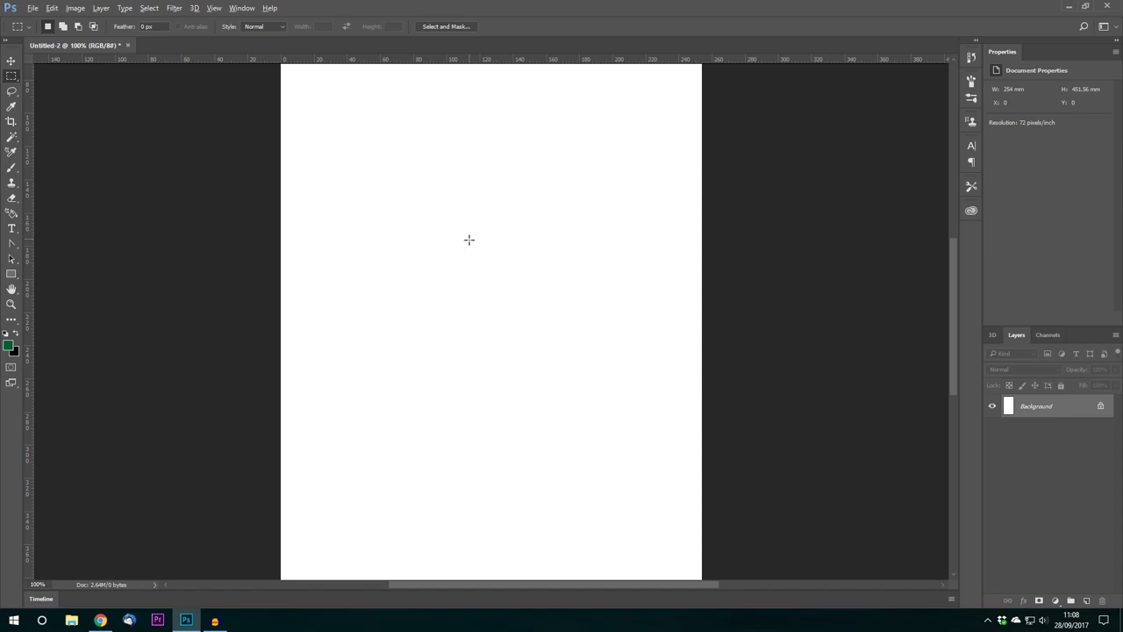
pyautogui.scroll(-4, 445, 302)
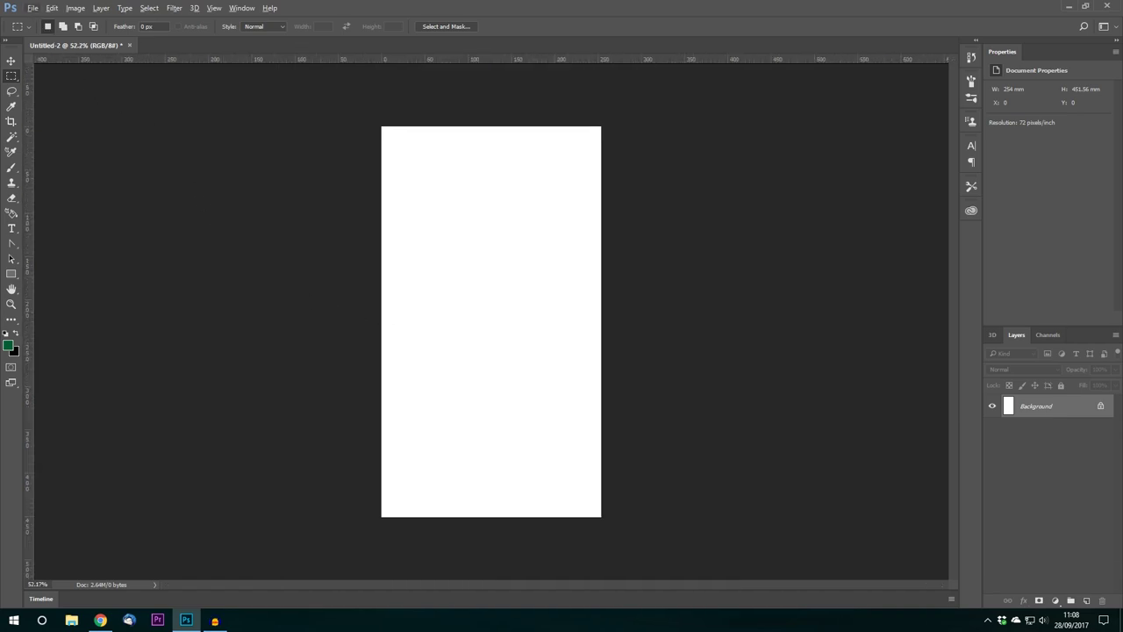
# Place the vending_machine image into the portrait document and enlarge it to about 278 × 424 mm.
pyautogui.press('super+e')
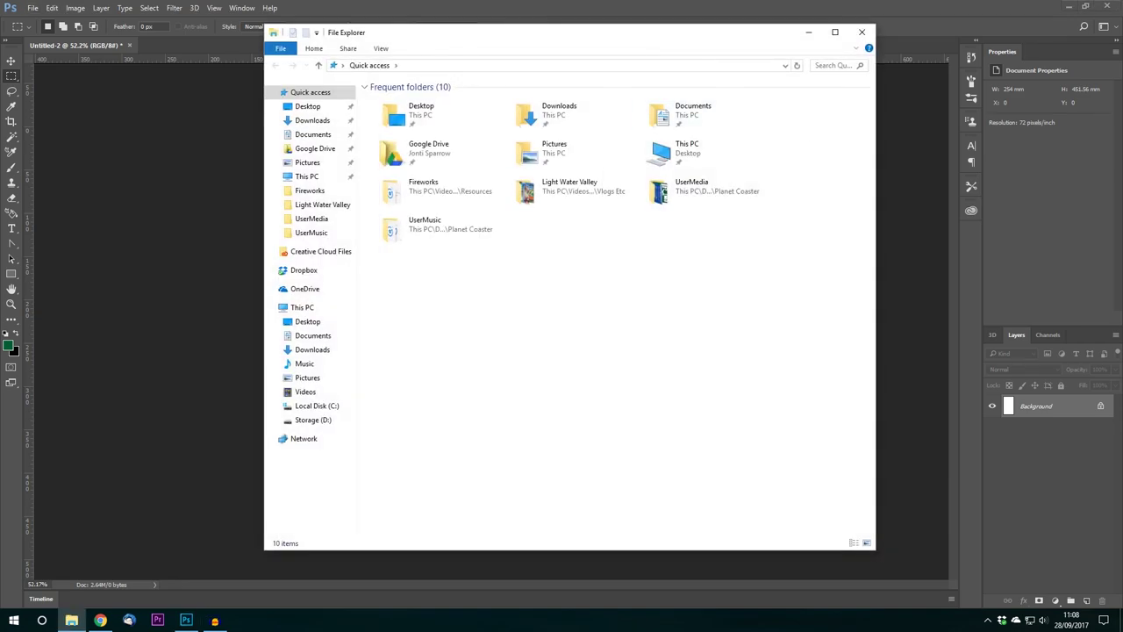
pyautogui.moveTo(655, 34); pyautogui.dragTo(1122, 34)
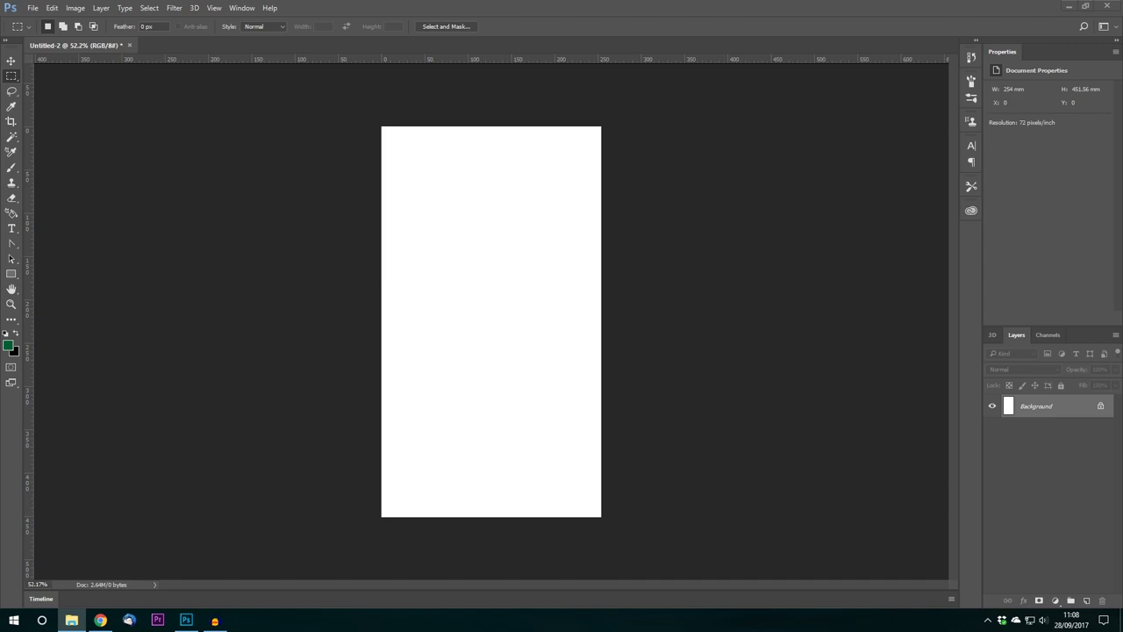
pyautogui.moveTo(501, 326); pyautogui.dragTo(577, 279)
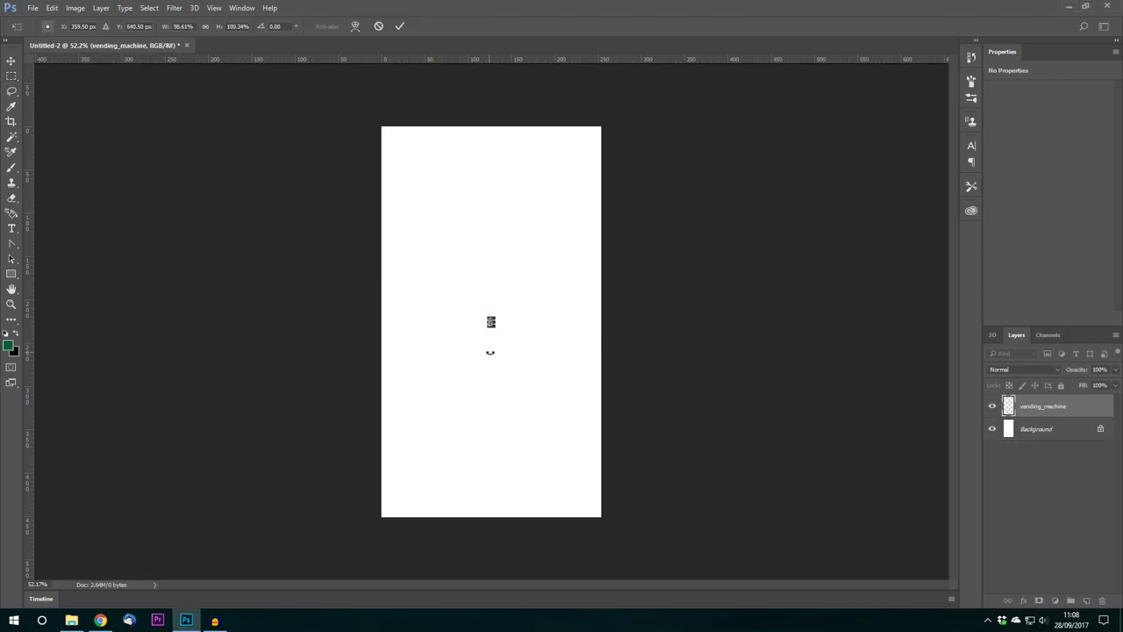
pyautogui.moveTo(492, 323); pyautogui.dragTo(685, 470)
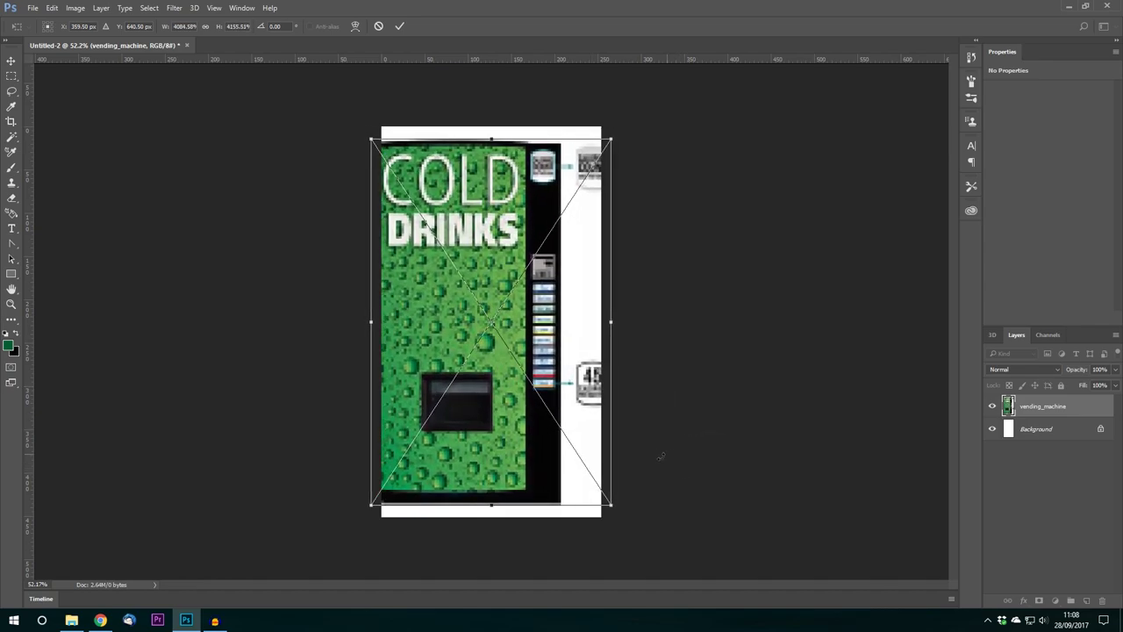
pyautogui.press('Return')
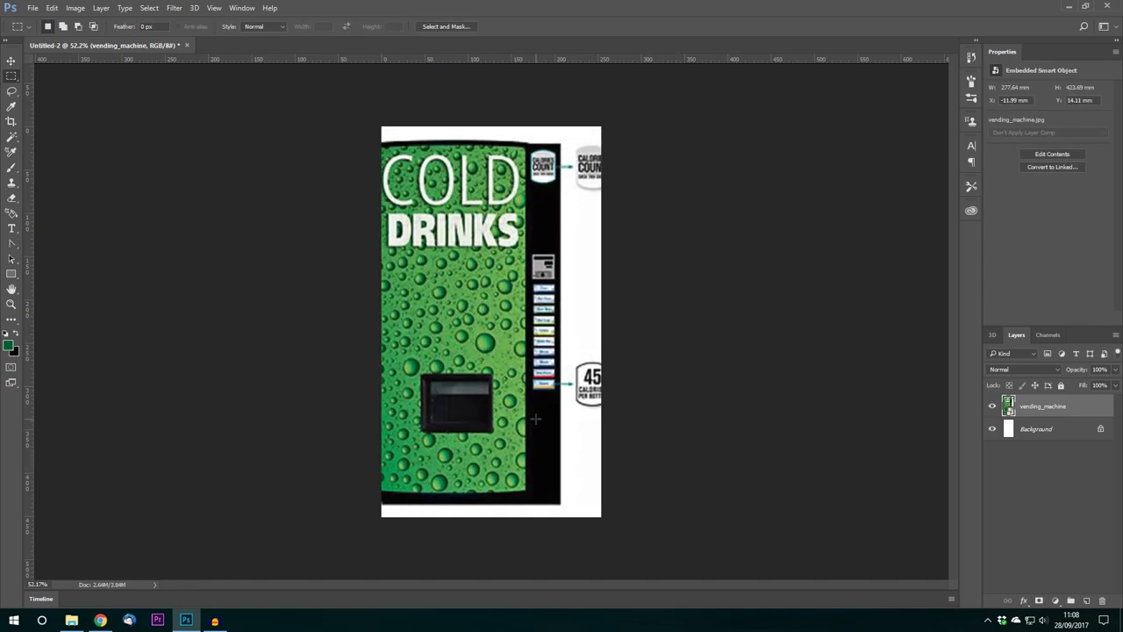
# Move the vending machine image to about X -4.23 mm, Y 35.63 mm, aligning its lower-left corner with the canvas corner.
pyautogui.press('v')
pyautogui.moveTo(440, 334); pyautogui.dragTo(439, 344)
pyautogui.press('Left')
pyautogui.press('Left')
pyautogui.press('Left')
pyautogui.press('Left')
pyautogui.press('Left')
pyautogui.press('Left')
pyautogui.press('Left')
pyautogui.press('Left')
pyautogui.press('Left')
pyautogui.press('Left')
pyautogui.press('Left')
pyautogui.press('Left')
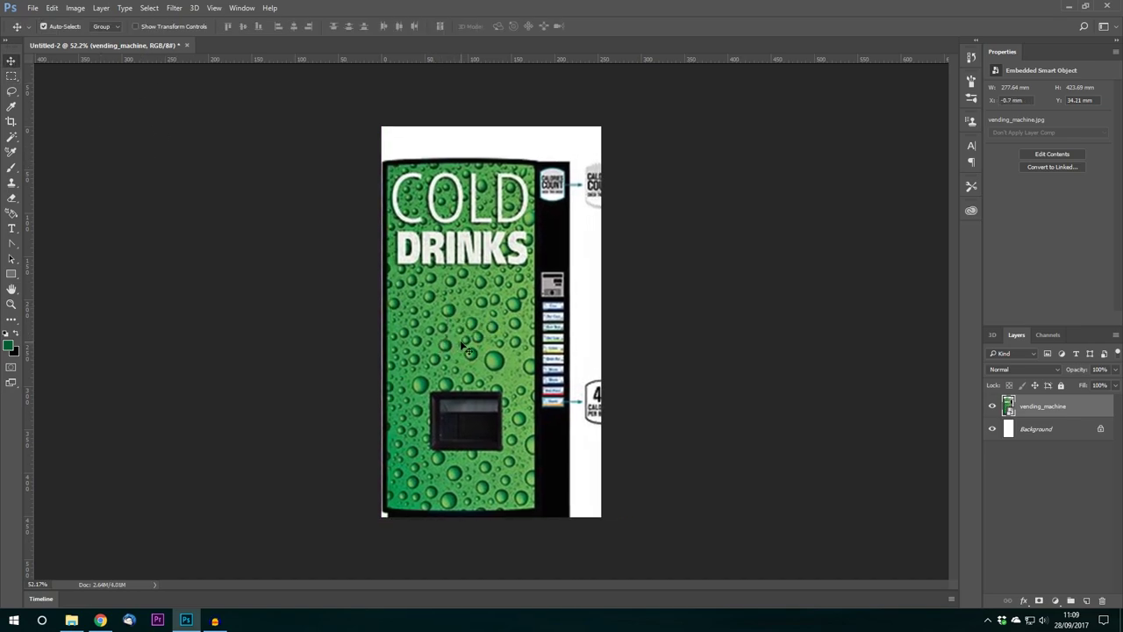
pyautogui.press('Down')
pyautogui.press('Down')
pyautogui.press('Down')
pyautogui.press('Down')
pyautogui.press('Down')
pyautogui.press('Down')
pyautogui.press('Down')
pyautogui.press('Down')
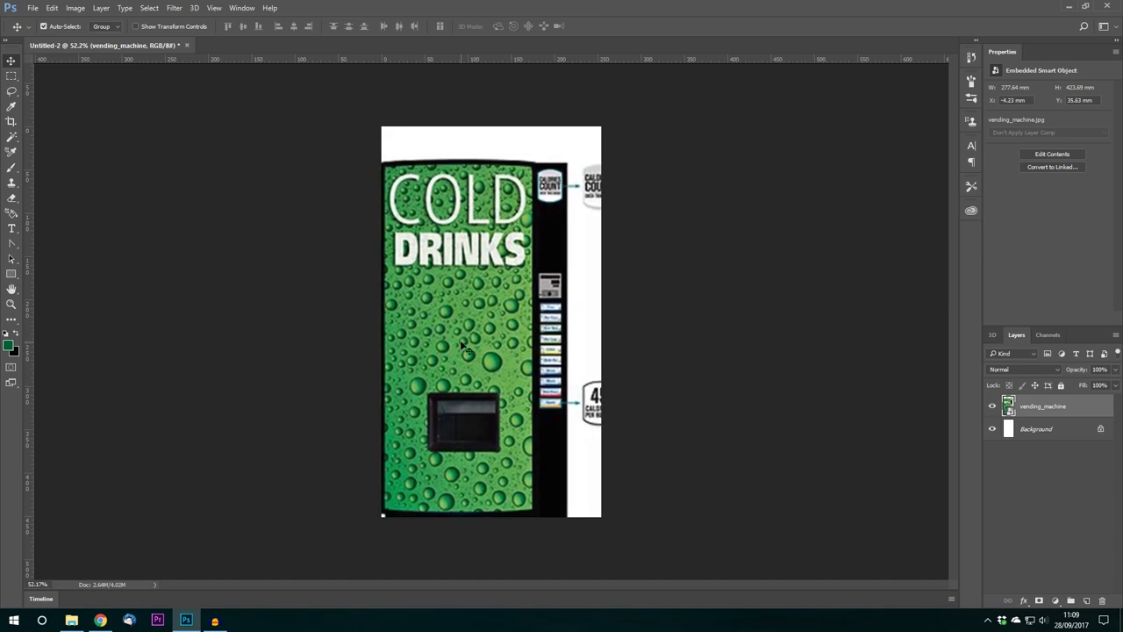
pyautogui.press('Down')
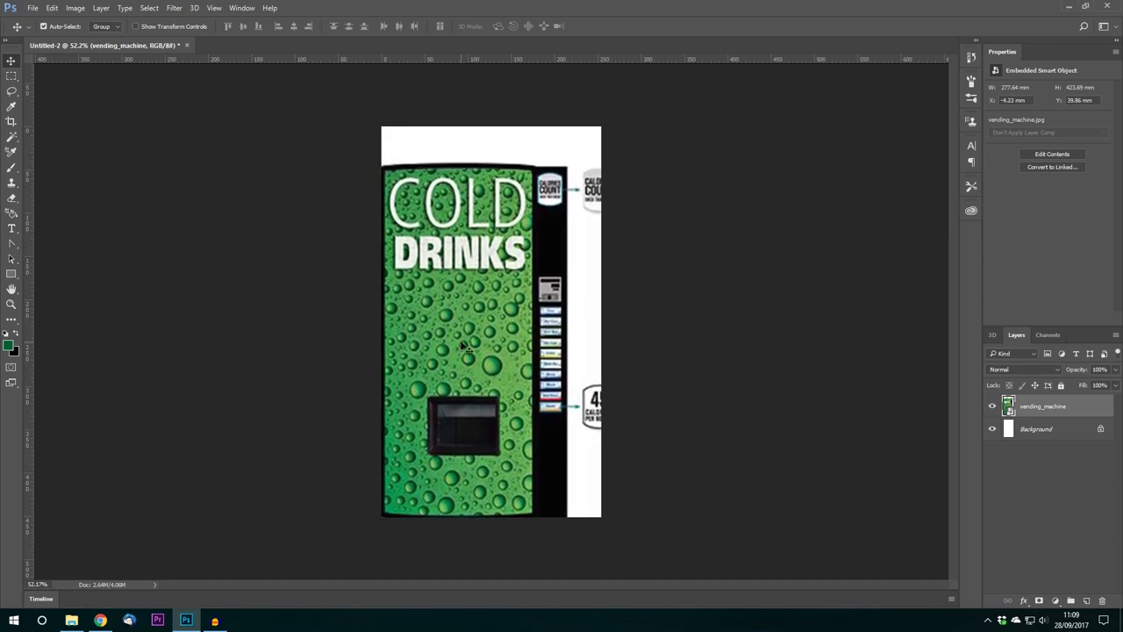
pyautogui.press('Up')
pyautogui.press('Up')
pyautogui.press('Up')
pyautogui.press('Up')
pyautogui.press('Up')
pyautogui.press('Up')
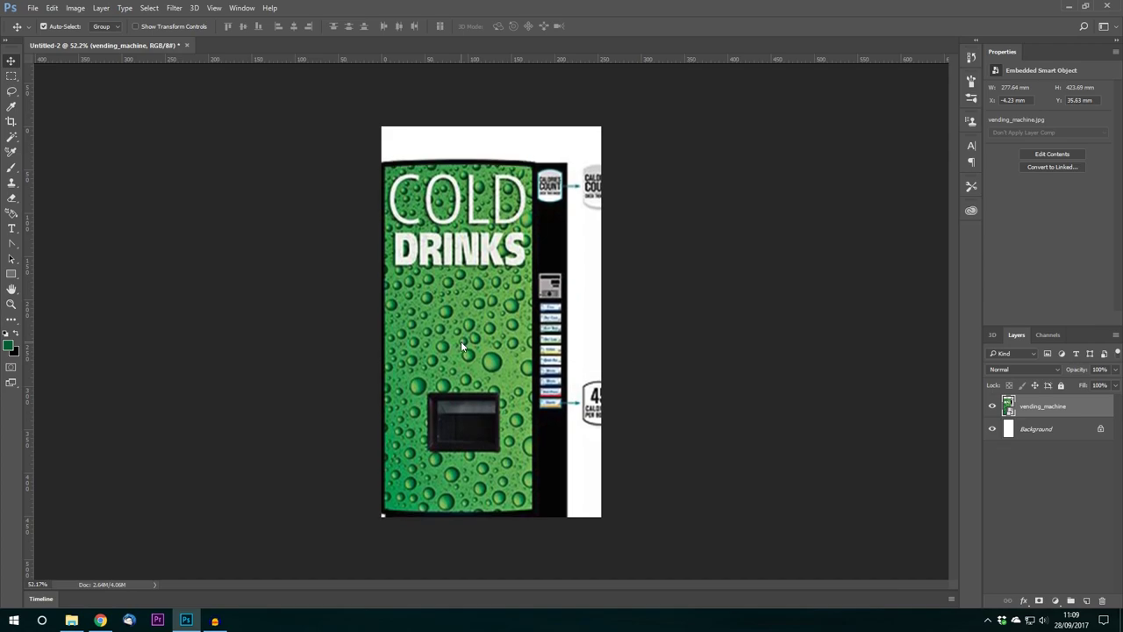
# Transform the vending machine image to about 328 × 463 mm so the machine fills the canvas and the white margin is cropped.
pyautogui.hotkey('ctrl', 't')
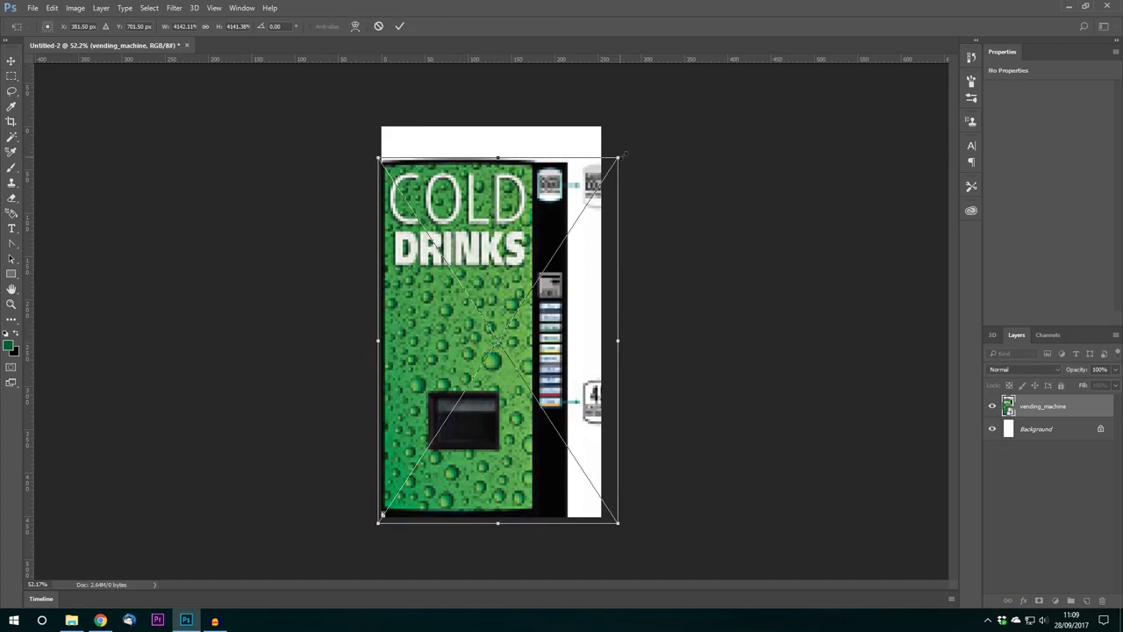
pyautogui.moveTo(626, 153); pyautogui.dragTo(665, 135)
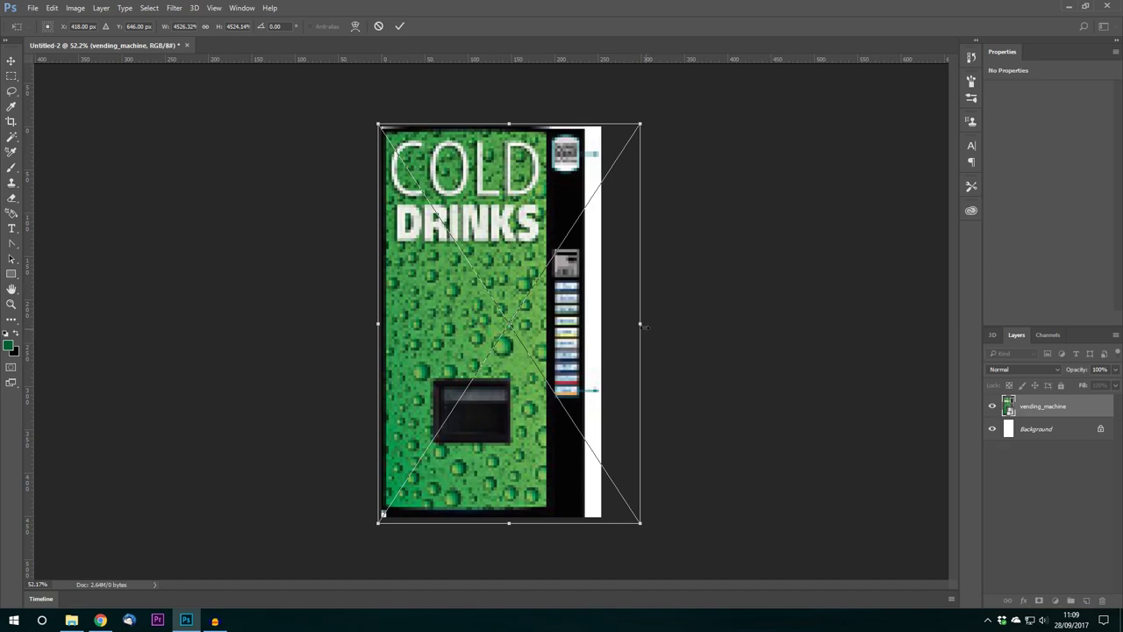
pyautogui.moveTo(641, 325); pyautogui.dragTo(662, 323)
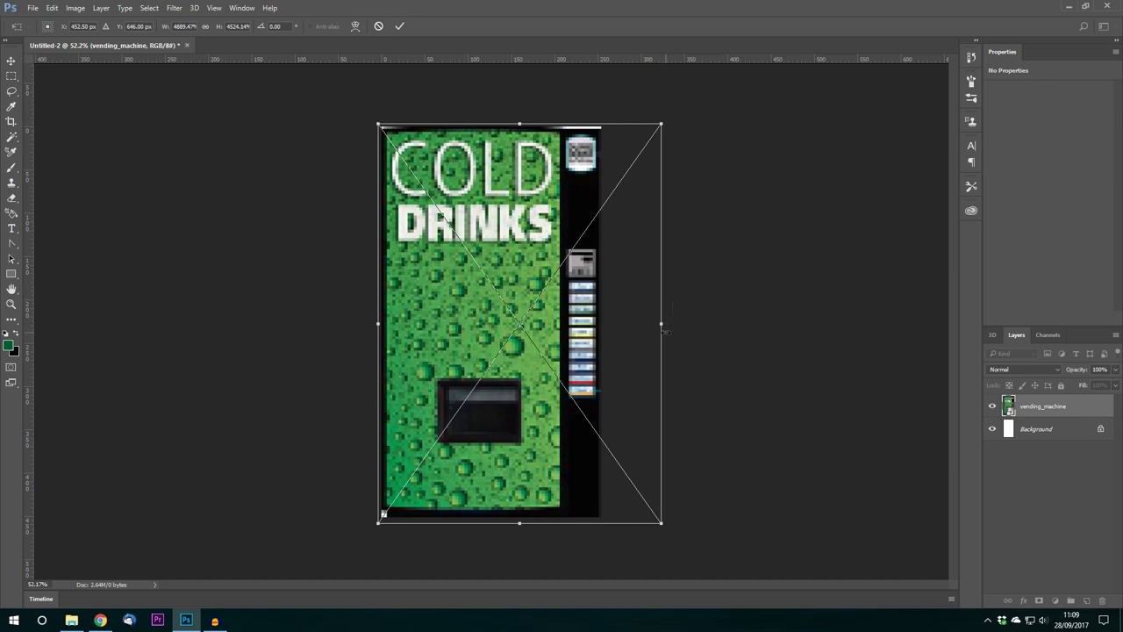
pyautogui.press('Return')
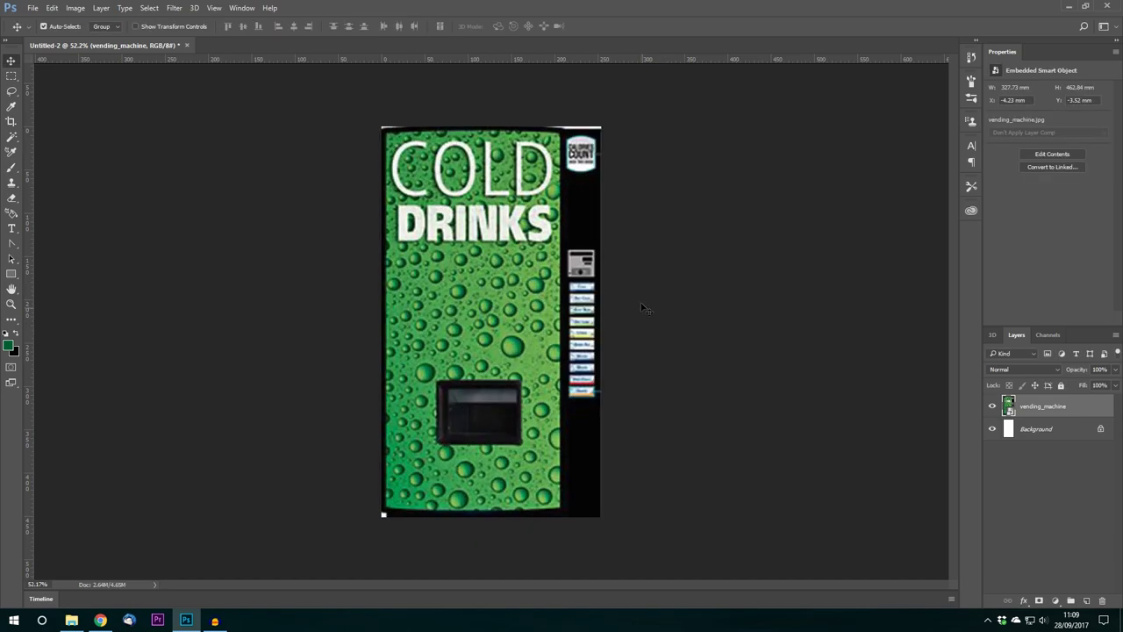
# Choose the Brush tool with black as the foreground colour and rasterize the vending_machine layer.
pyautogui.press('w')
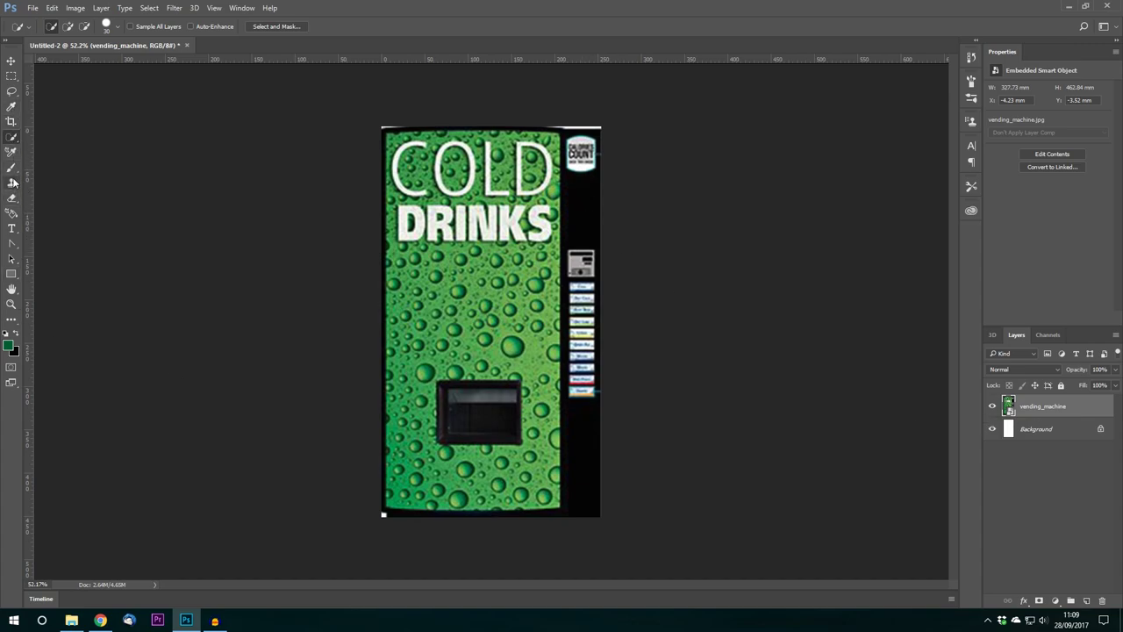
pyautogui.click(12, 168)
pyautogui.click(17, 336)
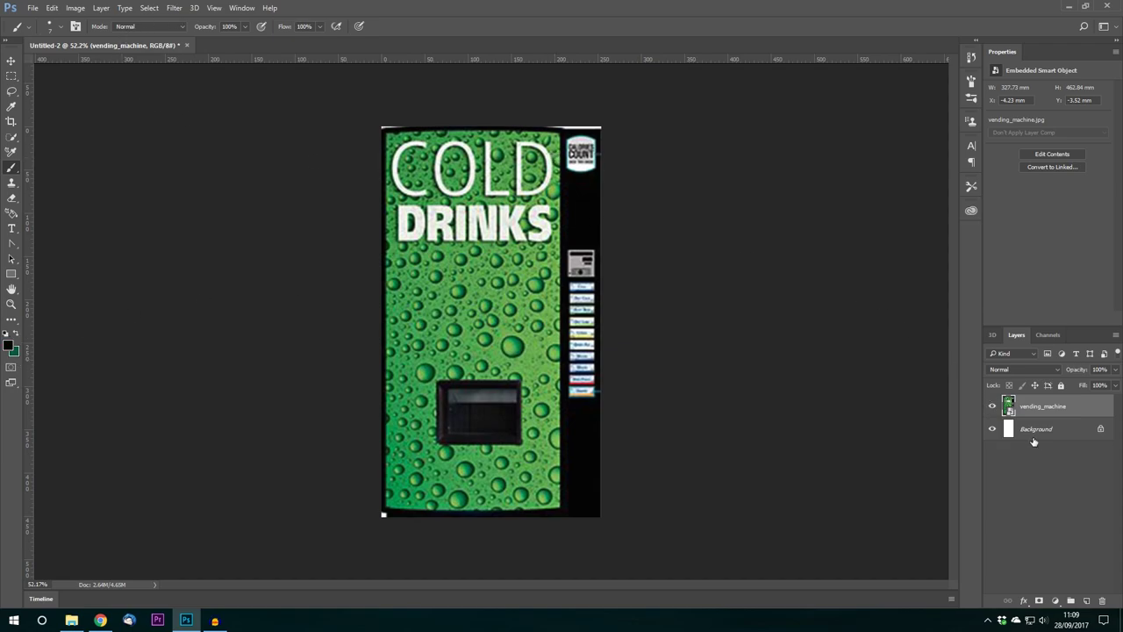
pyautogui.rightClick(1061, 419)
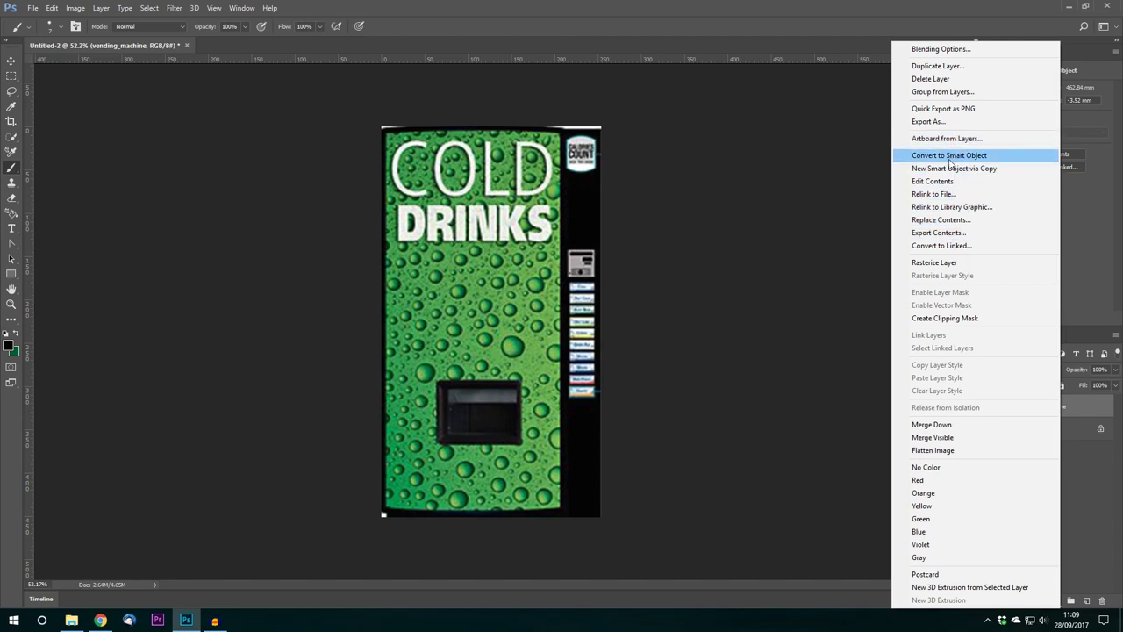
pyautogui.click(953, 263)
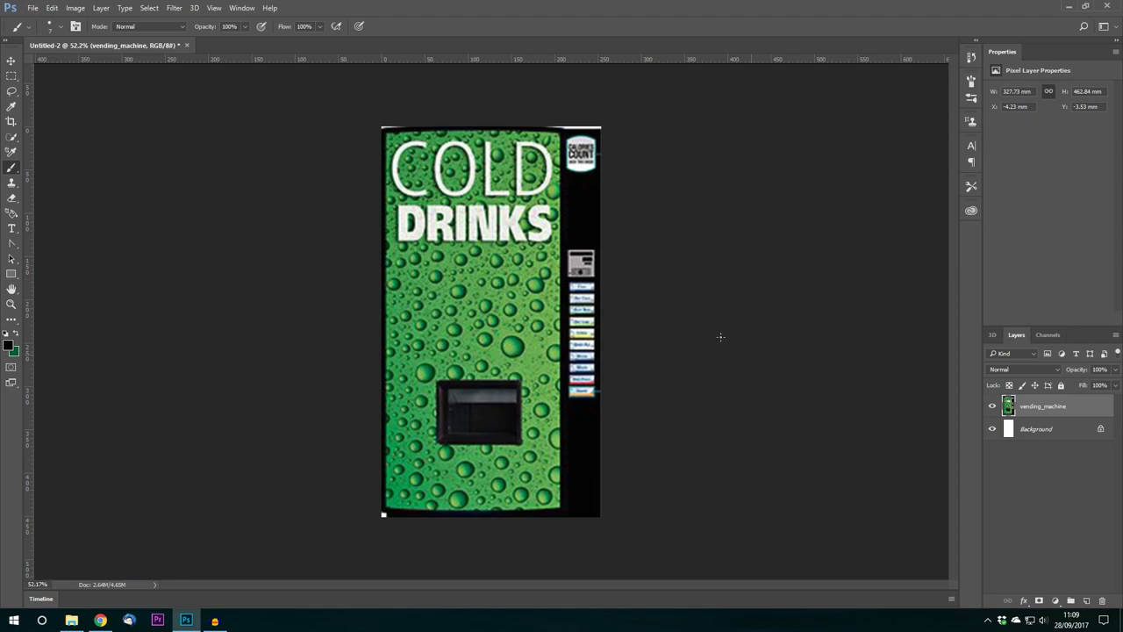
# Set up a larger hard round brush and paint black over the calories badge and the leftover white edges of the machine.
pyautogui.click(60, 27)
pyautogui.click(86, 113)
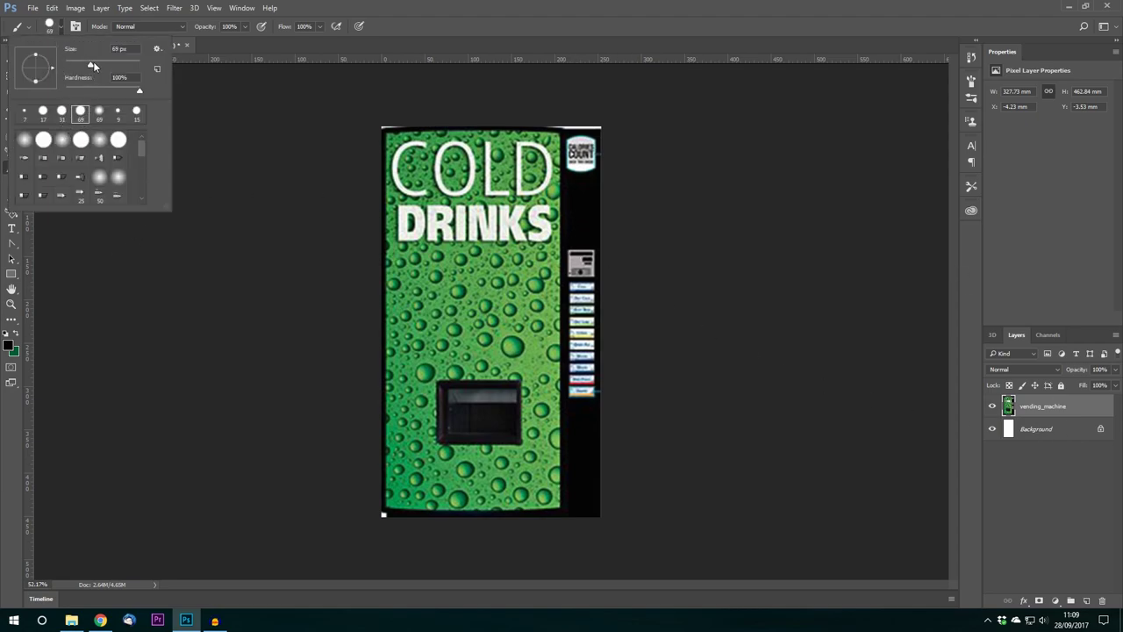
pyautogui.moveTo(93, 63)
pyautogui.mouseDown()
pyautogui.moveTo(113, 63)
pyautogui.moveTo(95, 65)
pyautogui.mouseUp()
pyautogui.click(579, 160)
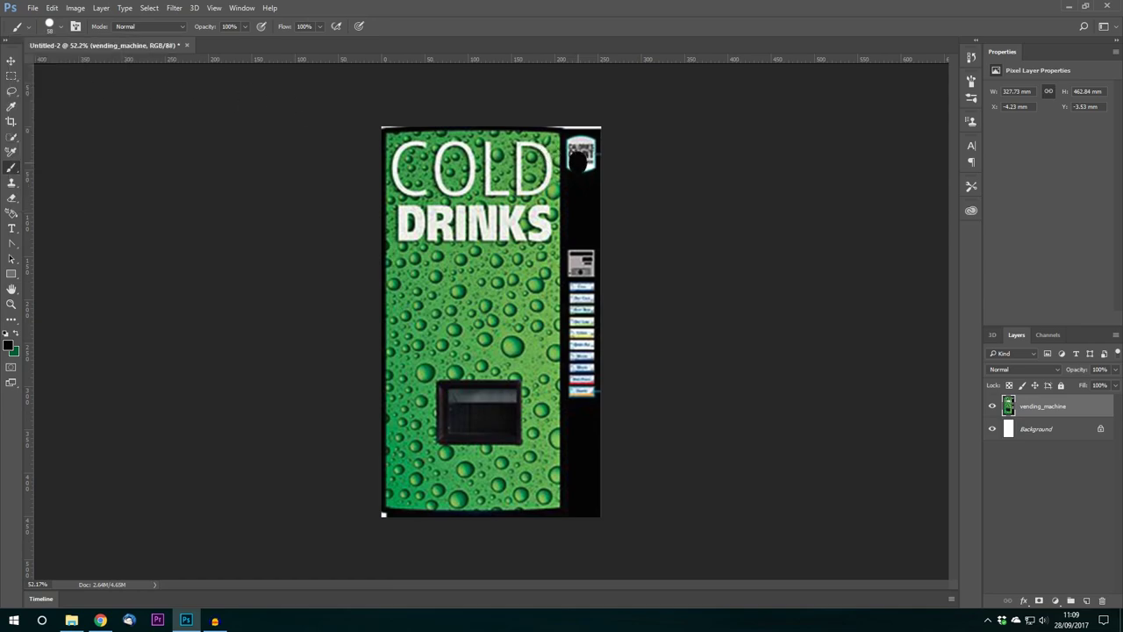
pyautogui.moveTo(567, 141)
pyautogui.mouseDown()
pyautogui.moveTo(582, 160)
pyautogui.moveTo(596, 141)
pyautogui.moveTo(575, 147)
pyautogui.moveTo(583, 167)
pyautogui.moveTo(603, 107)
pyautogui.mouseUp()
pyautogui.hotkey('ctrl', 'z')
pyautogui.press('super')
pyautogui.scroll(2, 598, 174)
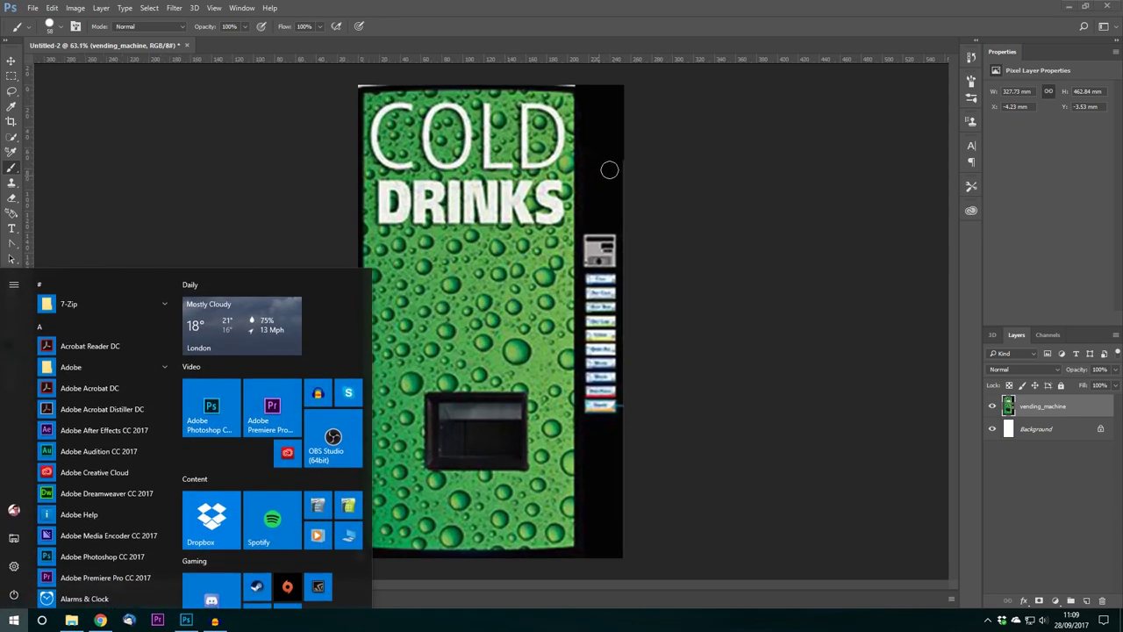
pyautogui.press('super')
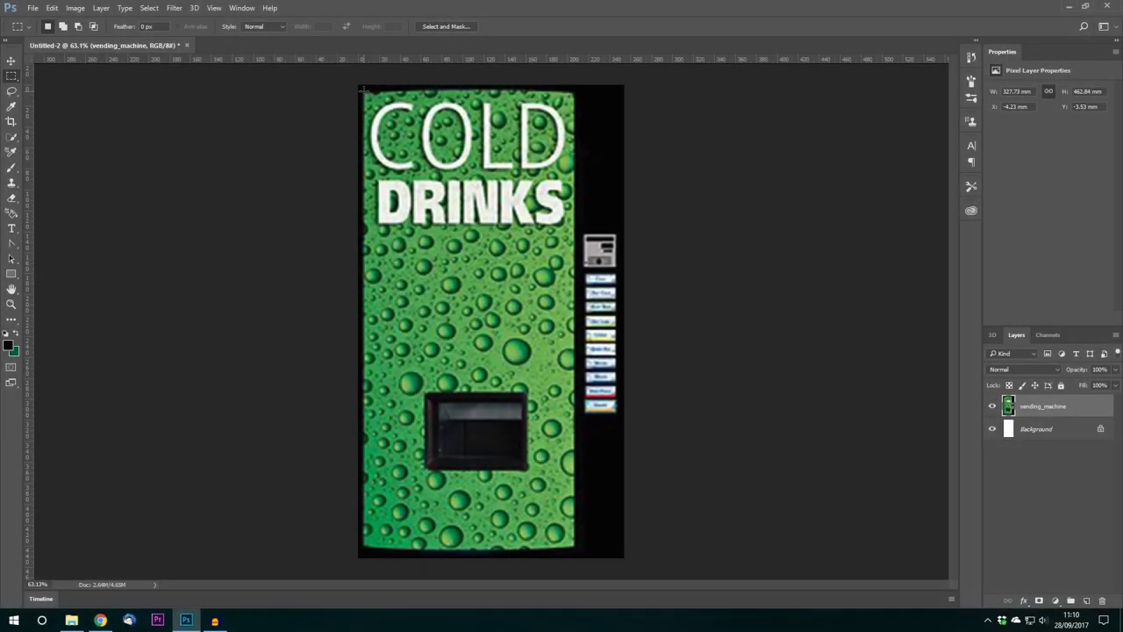
# Delete two full-height strips of the green front, one on each side of the dispenser slot.
pyautogui.moveTo(361, 89); pyautogui.dragTo(426, 546)
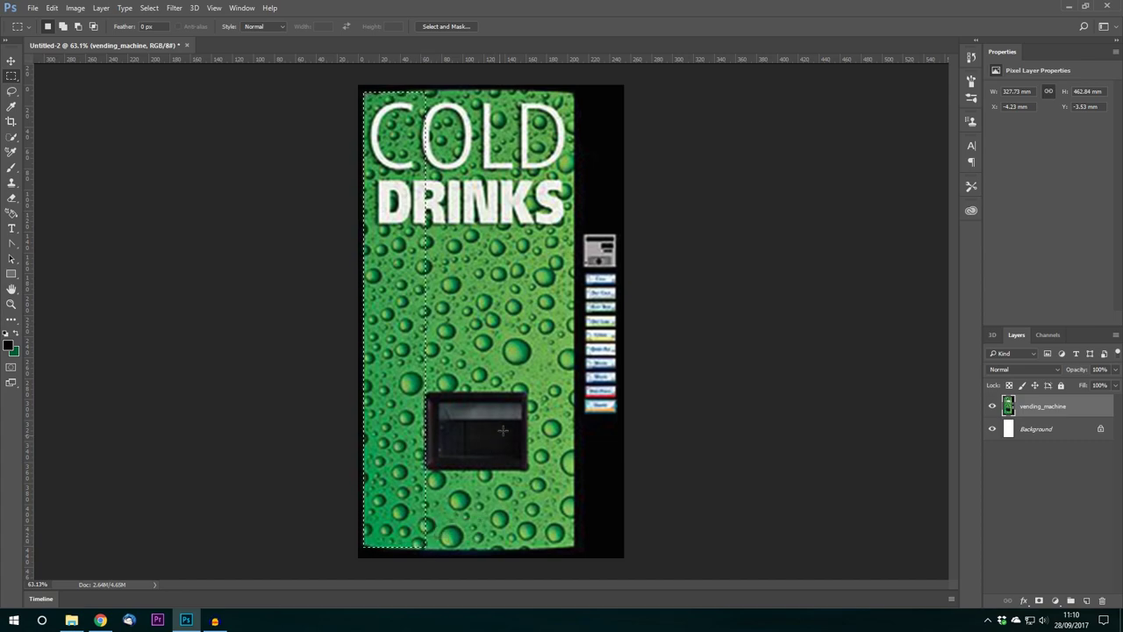
pyautogui.press('Delete')
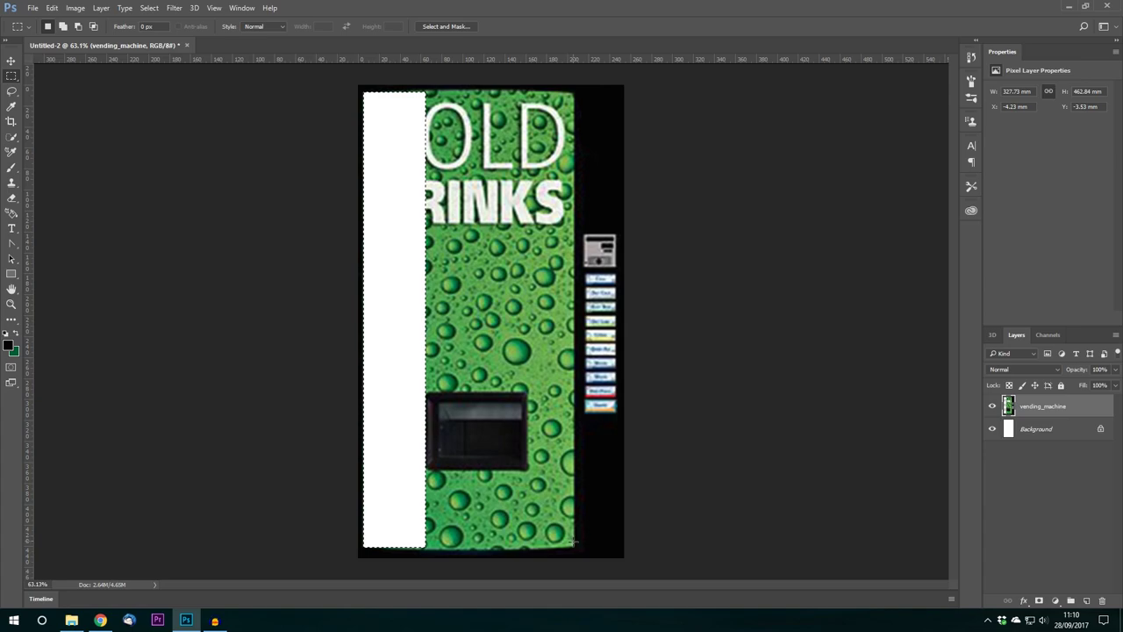
pyautogui.moveTo(573, 545); pyautogui.dragTo(527, 90)
pyautogui.press('Delete')
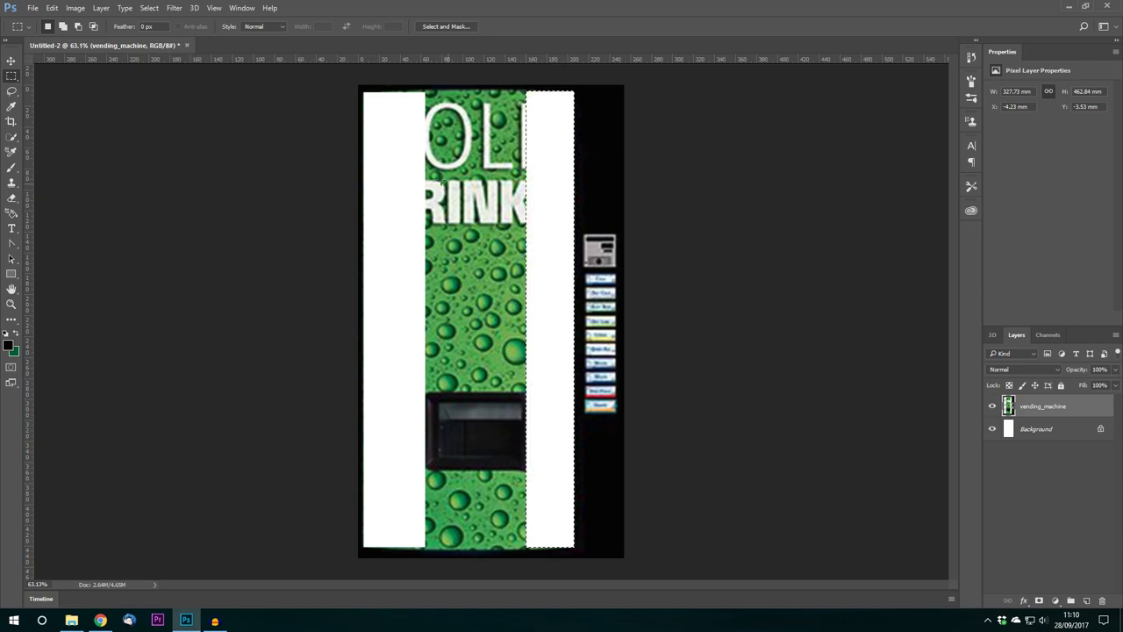
# Clear the remaining green artwork and lettering above and below the dispenser slot, leaving the slot in place.
pyautogui.moveTo(391, 114); pyautogui.dragTo(552, 389)
pyautogui.press('Delete')
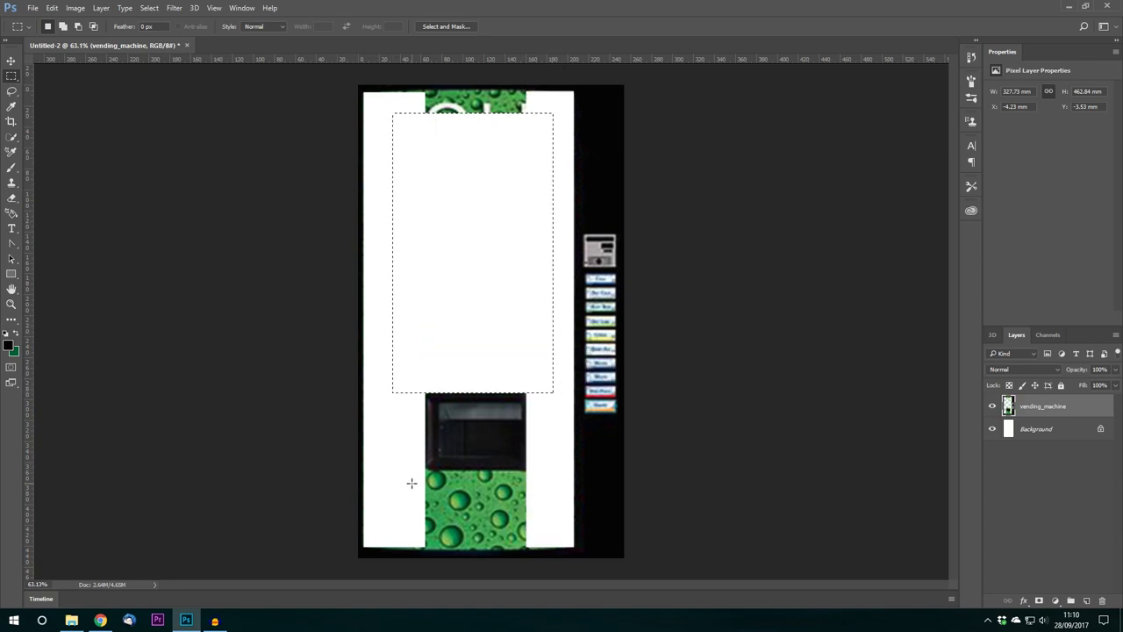
pyautogui.hotkey('ctrl', 'd')
pyautogui.click(413, 469)
pyautogui.moveTo(414, 466); pyautogui.dragTo(472, 493)
pyautogui.click(393, 469)
pyautogui.moveTo(410, 466)
pyautogui.mouseDown()
pyautogui.moveTo(536, 521)
pyautogui.moveTo(419, 468)
pyautogui.mouseUp()
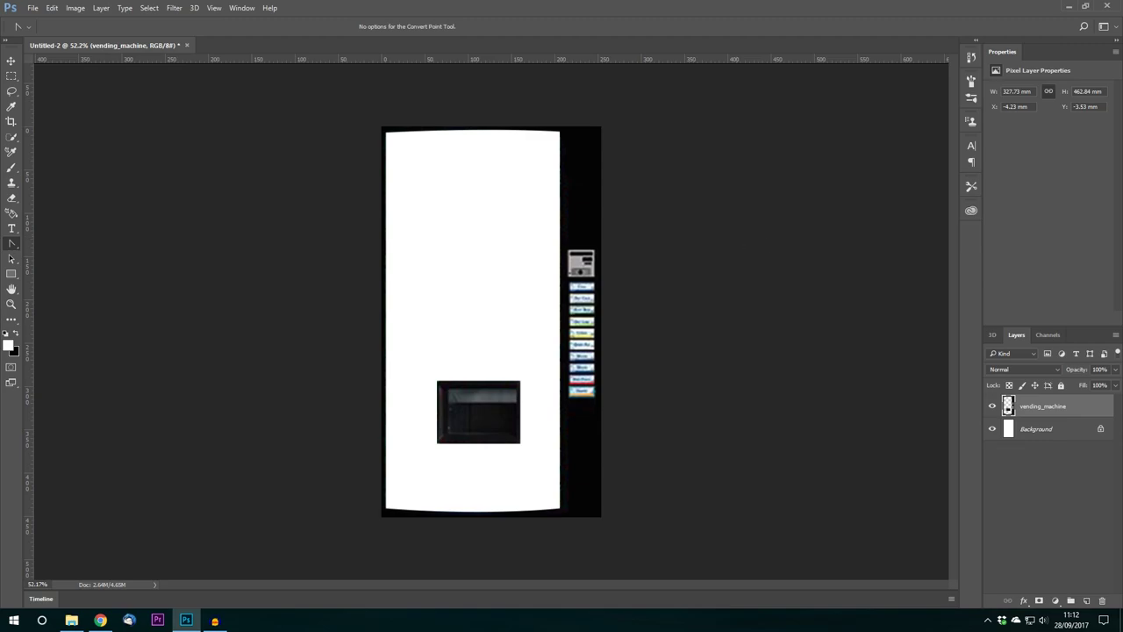
# Place the gulpee_cans image in the document and enlarge it so the three cans fill the width of the machine front.
pyautogui.moveTo(1122, 210); pyautogui.dragTo(500, 254)
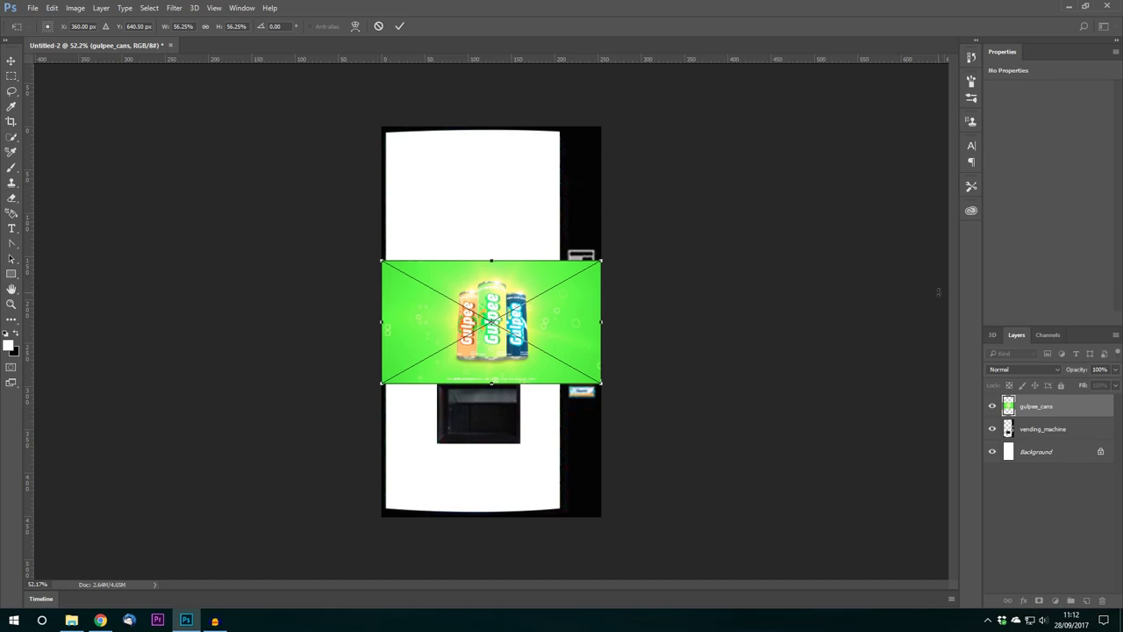
pyautogui.press('Return')
pyautogui.hotkey('ctrl', 't')
pyautogui.moveTo(381, 383); pyautogui.dragTo(278, 470)
pyautogui.moveTo(478, 368); pyautogui.dragTo(459, 360)
pyautogui.press('Return')
# Move the gulpee_cans layer beneath vending_machine and delete the white Background layer.
pyautogui.moveTo(1036, 413); pyautogui.dragTo(1054, 469)
pyautogui.click(1055, 465)
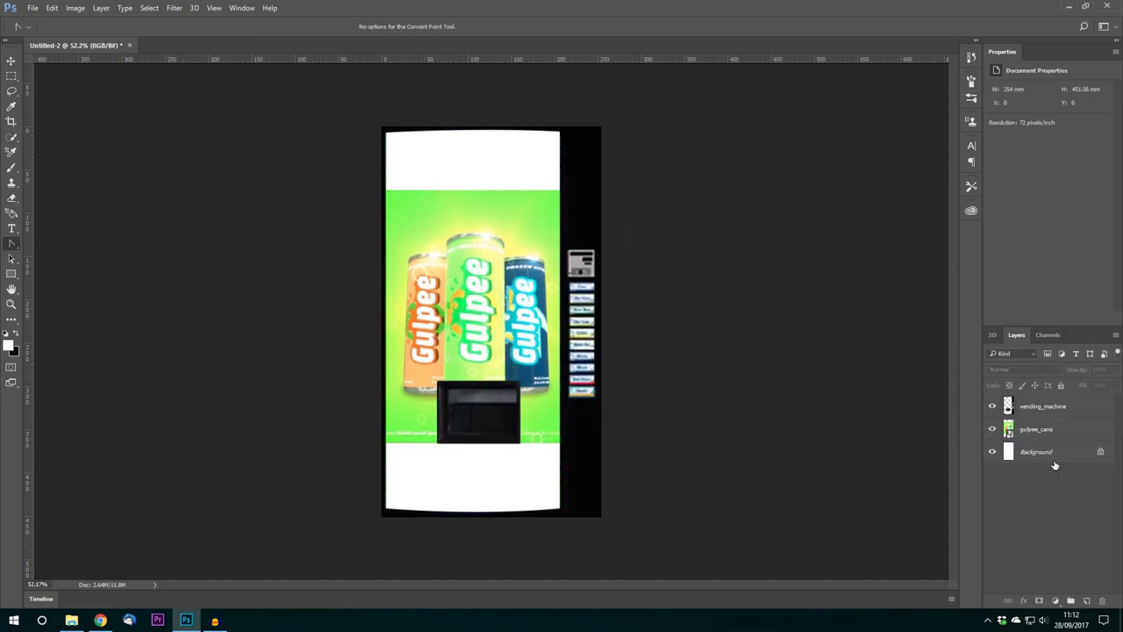
pyautogui.click(1055, 456)
pyautogui.press('Delete')
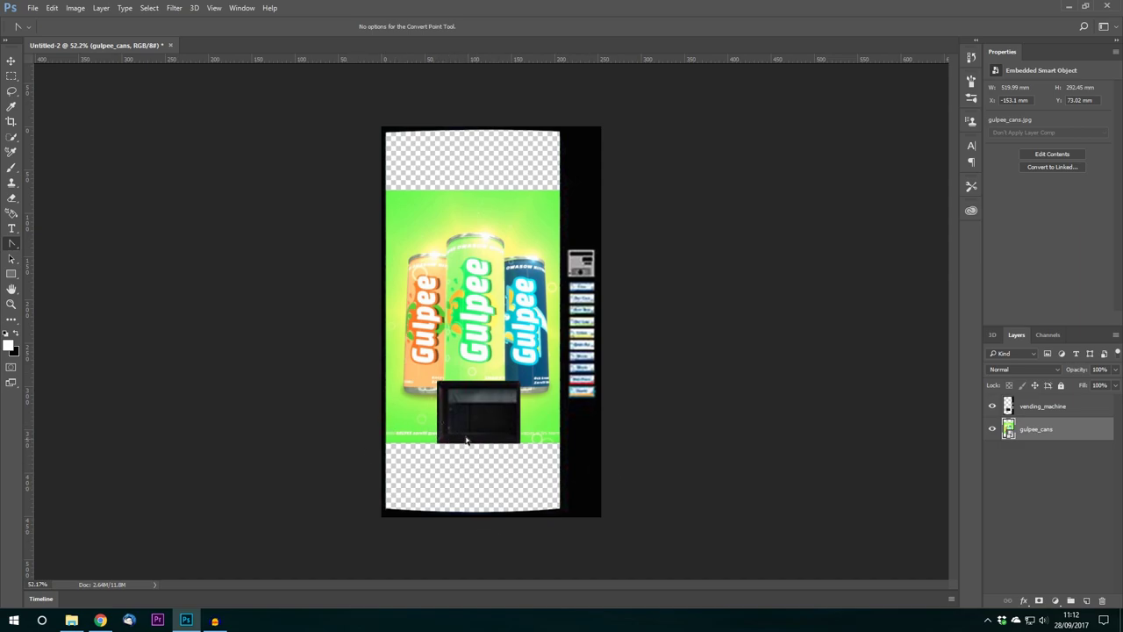
# Rasterize the gulpee_cans layer and clear the strip of small print along its bottom edge.
pyautogui.scroll(7, 463, 495)
pyautogui.click(11, 76)
pyautogui.moveTo(304, 438); pyautogui.dragTo(696, 364)
pyautogui.press('Delete')
pyautogui.click(564, 234)
pyautogui.rightClick(1053, 424)
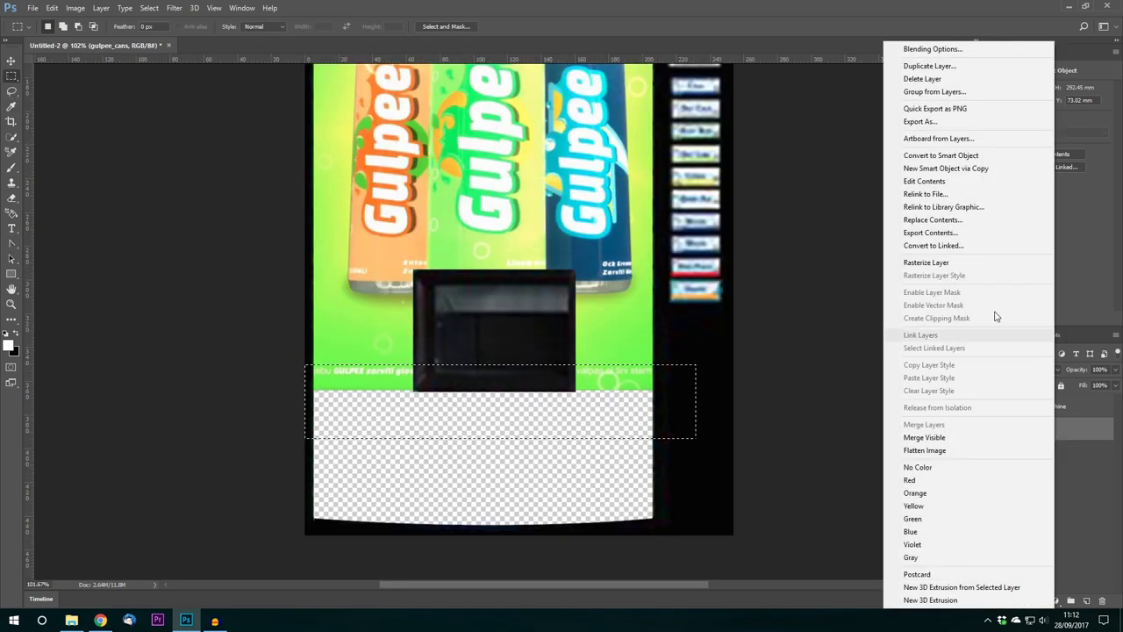
pyautogui.press('Escape')
# Stretch the lowest strip of the green can artwork down to the machine's bottom edge and deselect it.
pyautogui.hotkey('ctrl', 't')
pyautogui.hotkey('ctrl', '0')
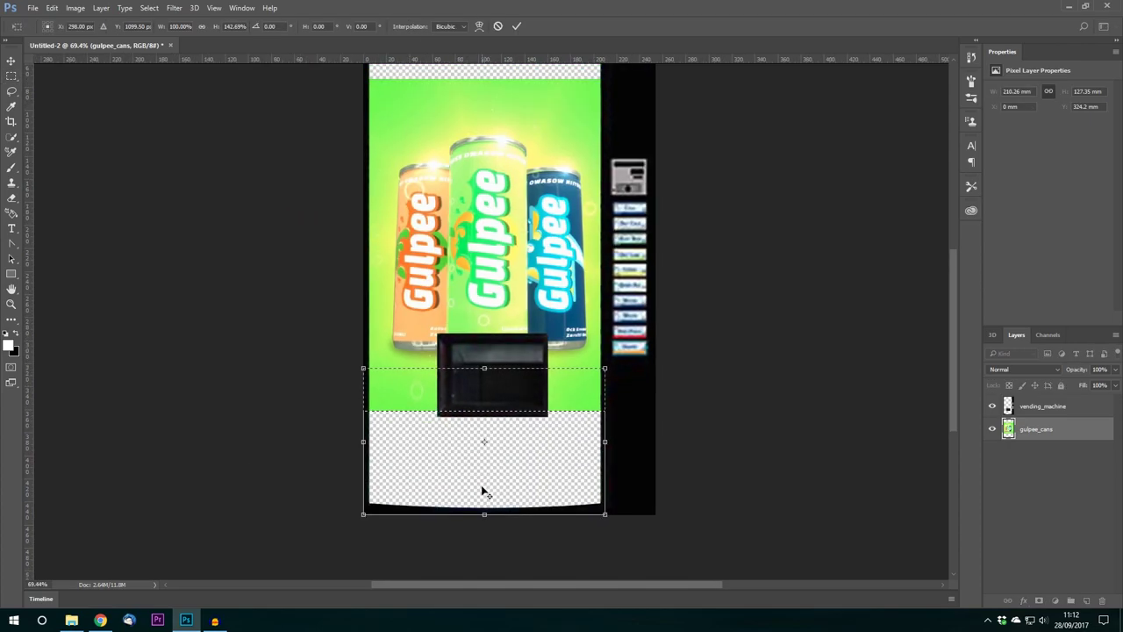
pyautogui.scroll(-8, 482, 489)
pyautogui.moveTo(480, 443); pyautogui.dragTo(494, 604)
pyautogui.press('Return')
pyautogui.hotkey('ctrl', 'd')
pyautogui.scroll(6, 517, 439)
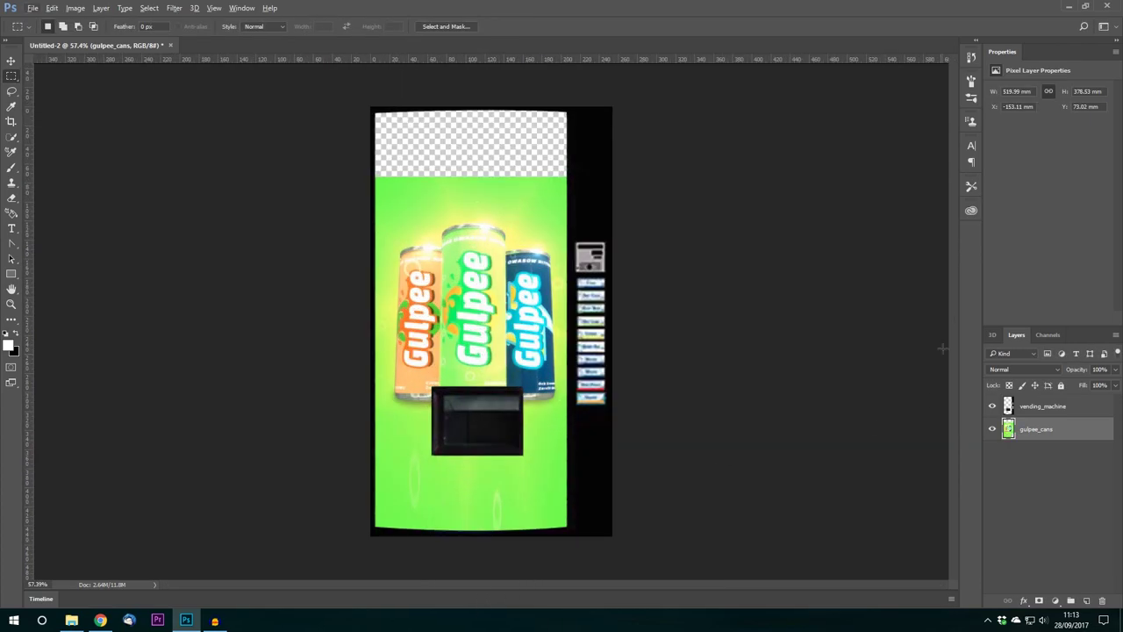
# Select the top strip of the green can artwork and stretch it up to the machine's top edge.
pyautogui.moveTo(574, 211); pyautogui.dragTo(343, 176)
pyautogui.hotkey('ctrl', 't')
pyautogui.moveTo(472, 176)
pyautogui.mouseDown()
pyautogui.moveTo(471, 90)
pyautogui.moveTo(472, 103)
pyautogui.mouseUp()
pyautogui.press('Return')
pyautogui.hotkey('ctrl', '-')
pyautogui.hotkey('ctrl', '-')
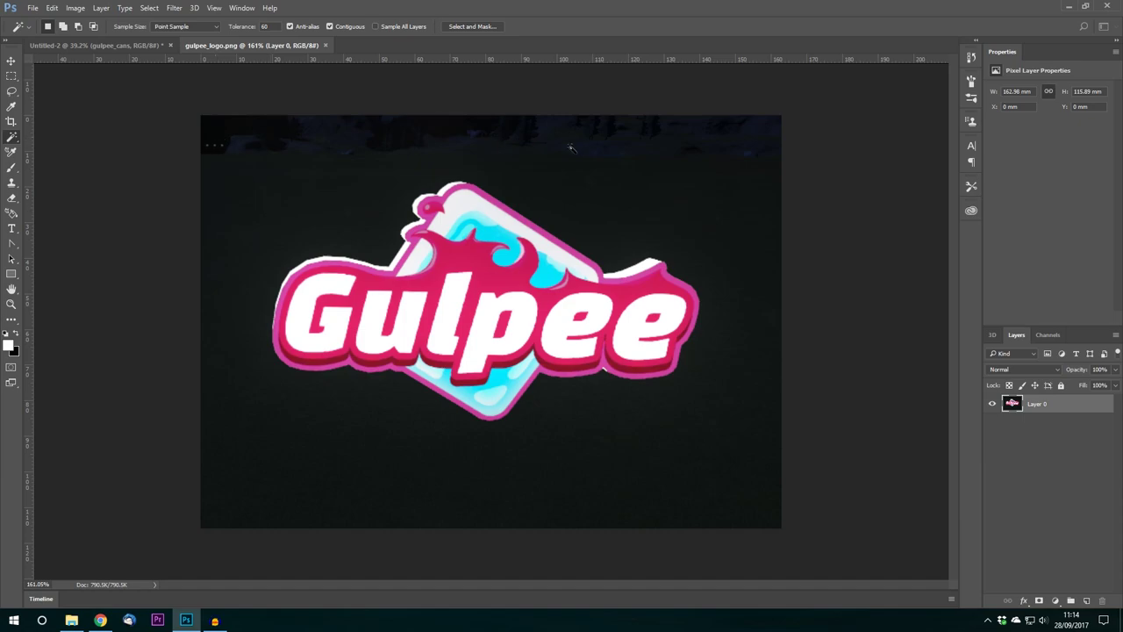
# Delete the dark background around the logo in gulpee_logo.png and bring the logo into the vending machine document above the cans.
pyautogui.click(322, 151)
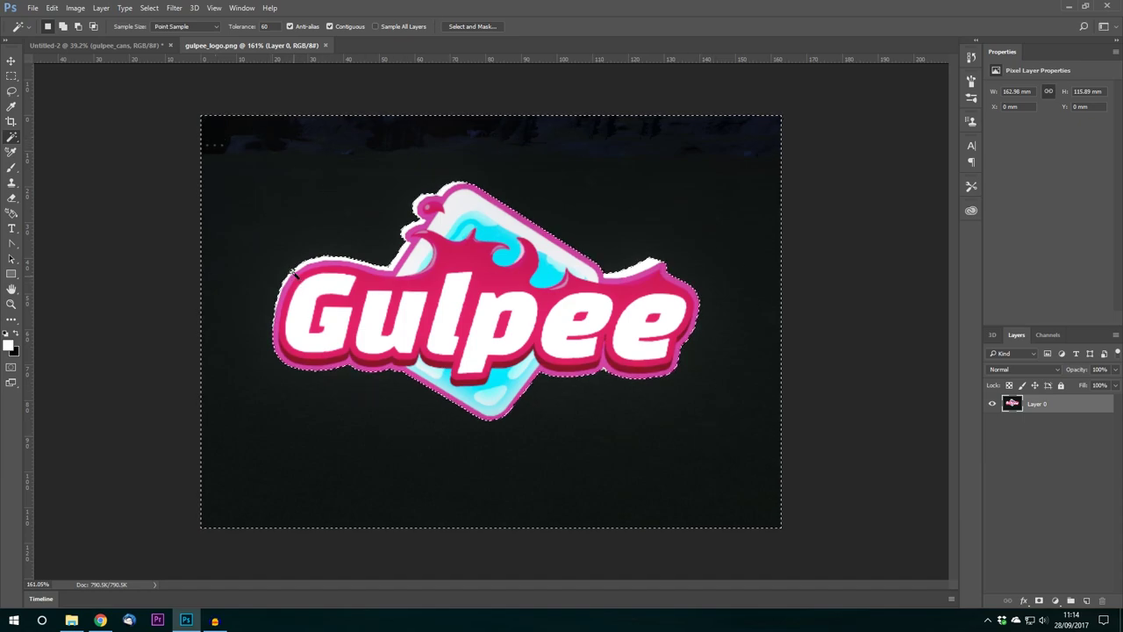
pyautogui.press('Delete')
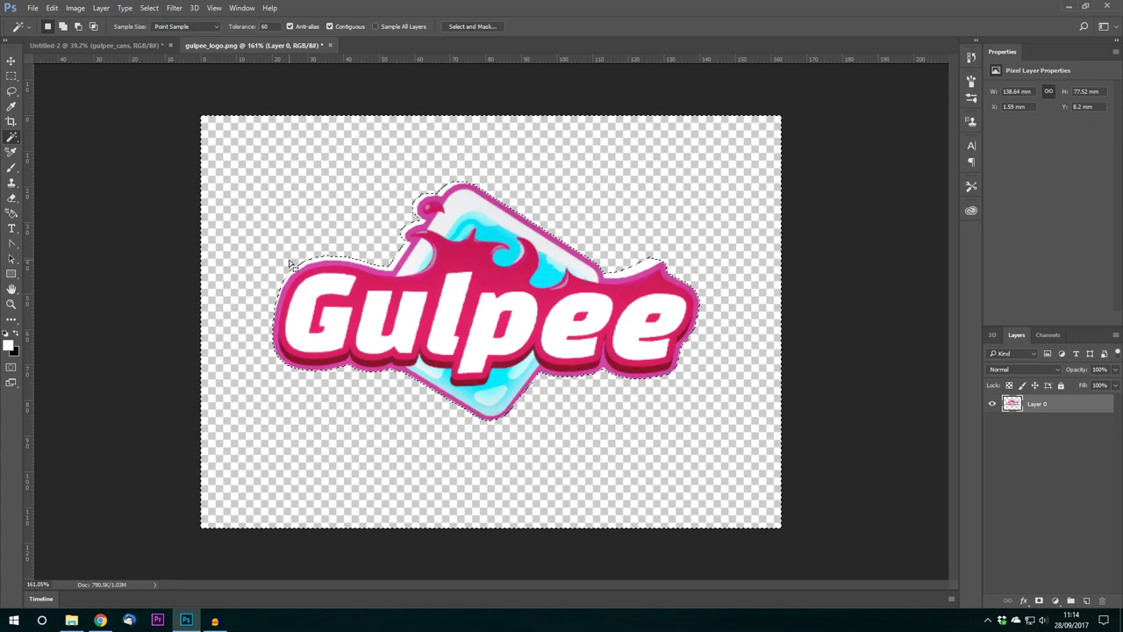
pyautogui.hotkey('ctrl', 'd')
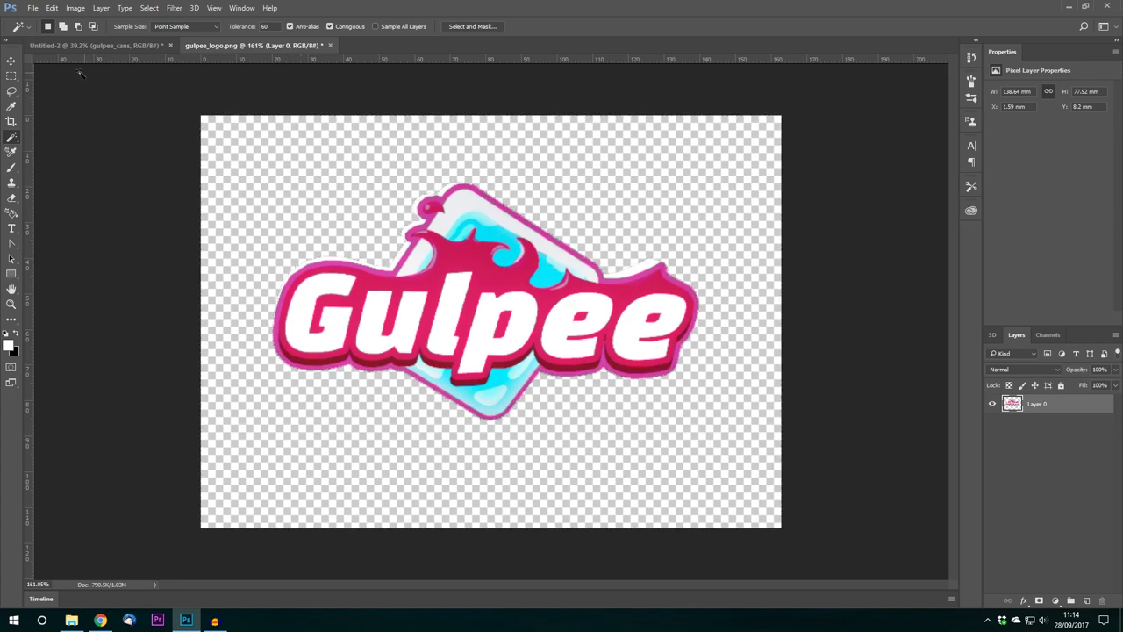
pyautogui.click(12, 60)
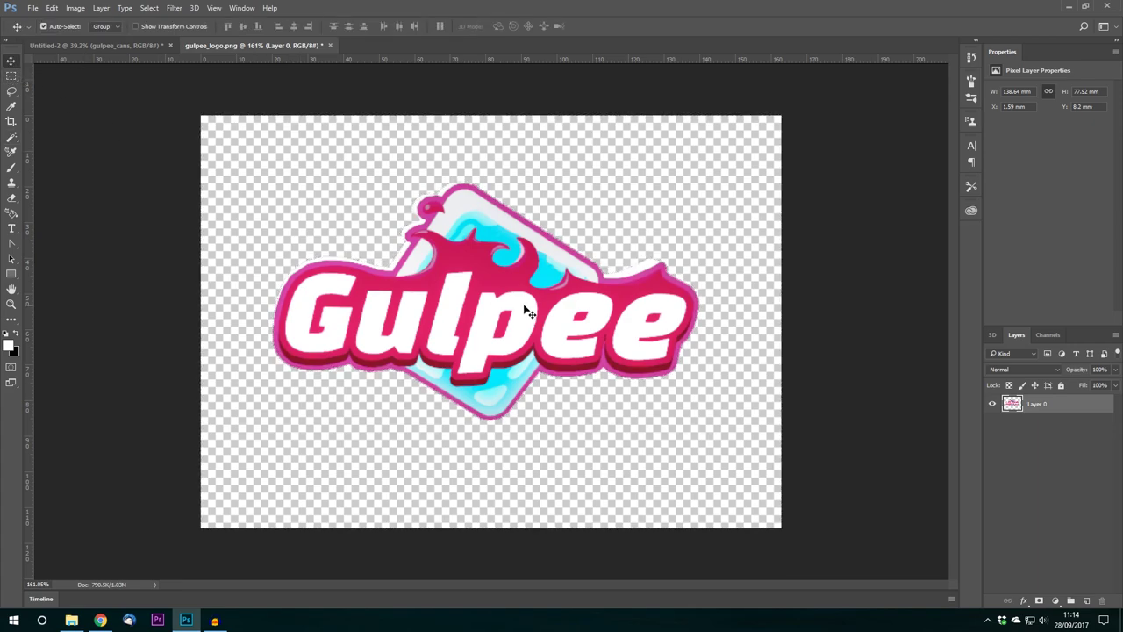
pyautogui.moveTo(488, 314); pyautogui.dragTo(471, 237)
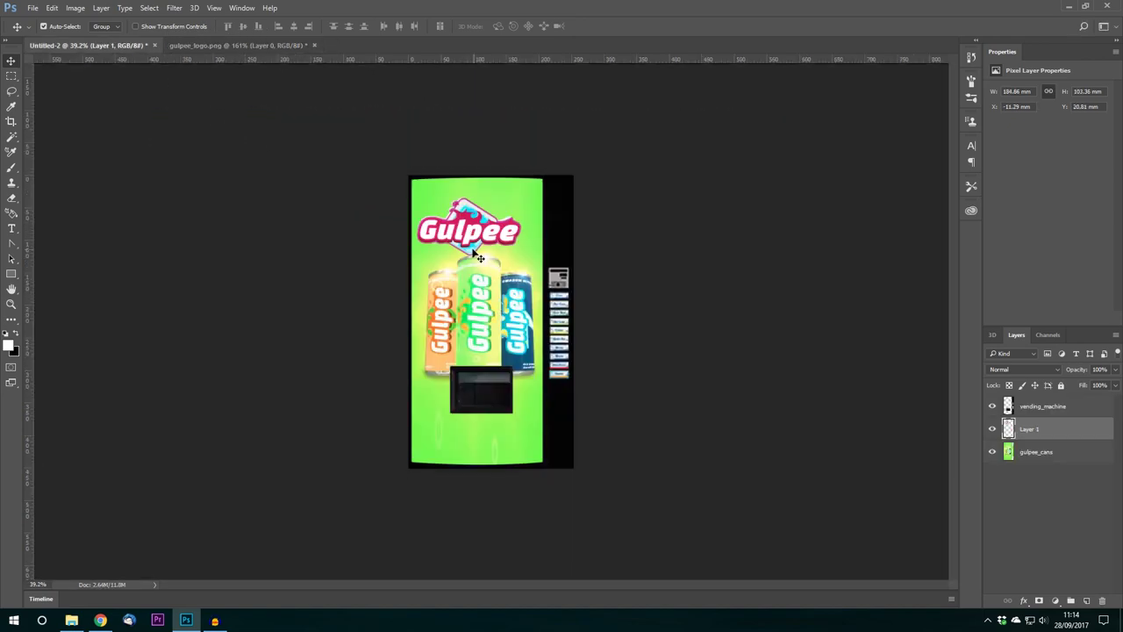
# Rotate the Gulpee logo to -9.77° and scale it to about 136% so it spans the machine front above the cans.
pyautogui.hotkey('ctrl', 't')
pyautogui.moveTo(526, 265); pyautogui.dragTo(555, 256)
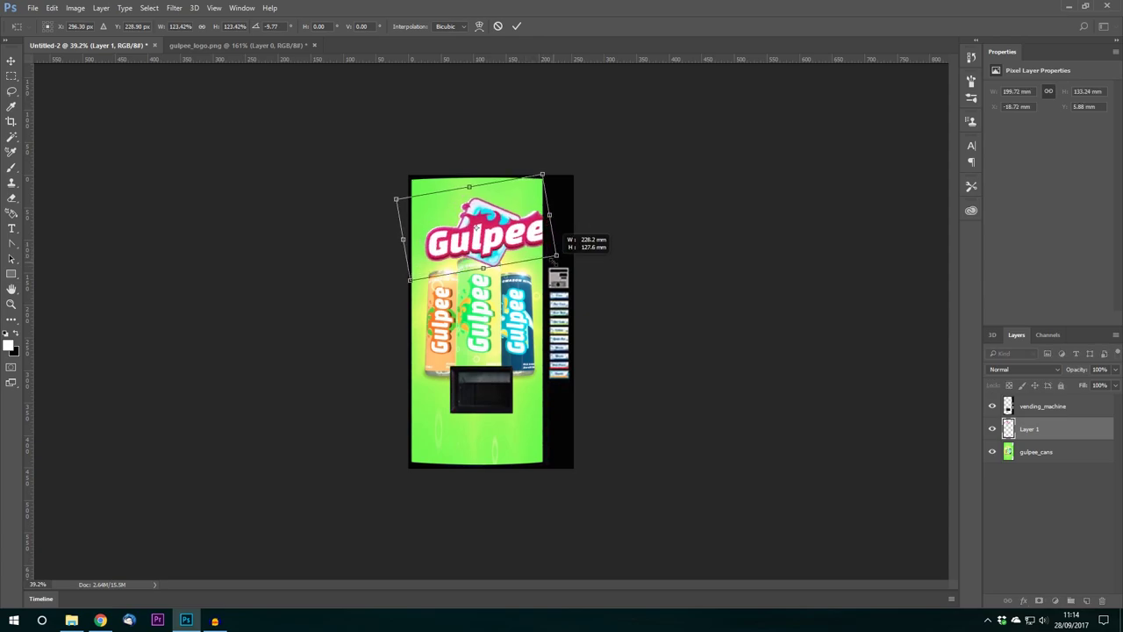
pyautogui.moveTo(410, 282); pyautogui.dragTo(393, 293)
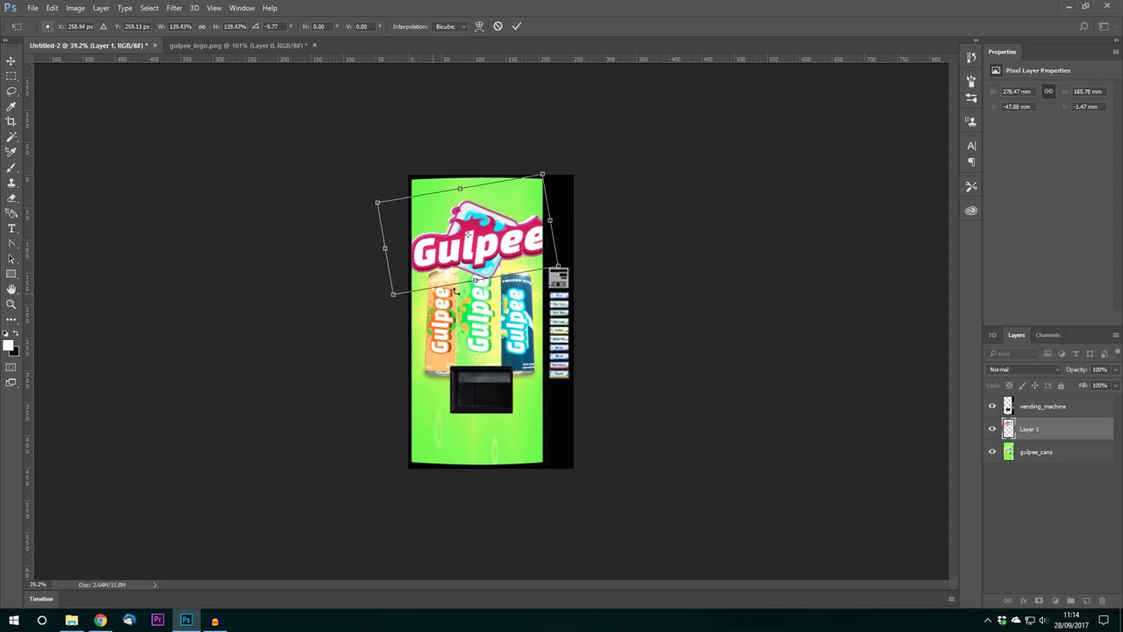
pyautogui.moveTo(559, 265); pyautogui.dragTo(554, 264)
pyautogui.moveTo(466, 232); pyautogui.dragTo(466, 228)
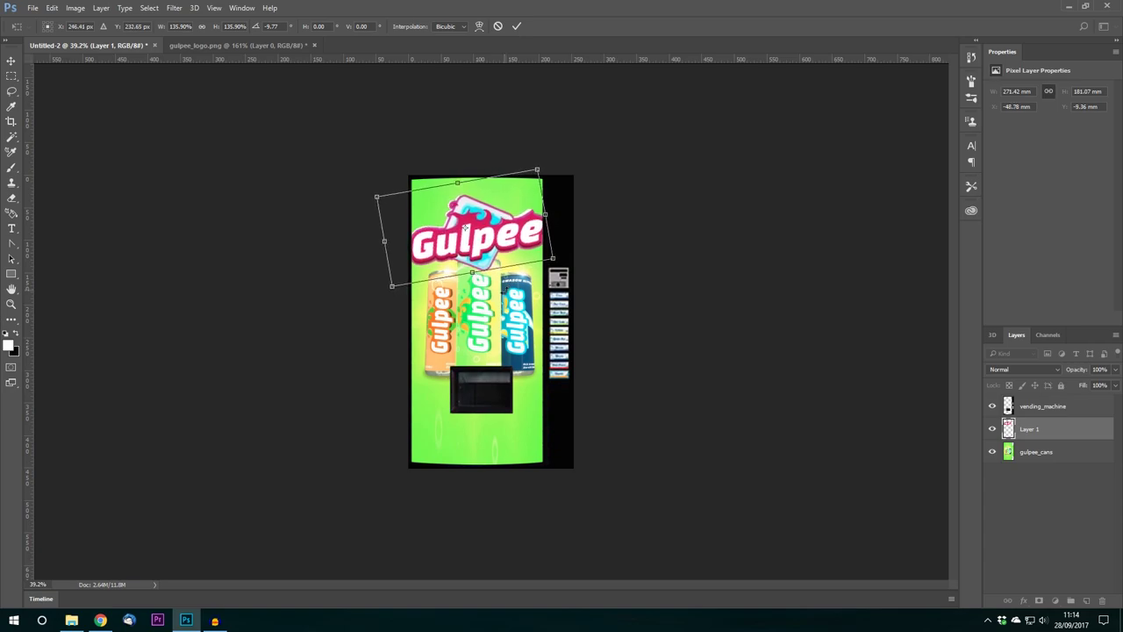
pyautogui.press('Return')
# Scale the gulpee_cans layer to about 88% and shift it down so the cans sit below the logo.
pyautogui.click(1053, 458)
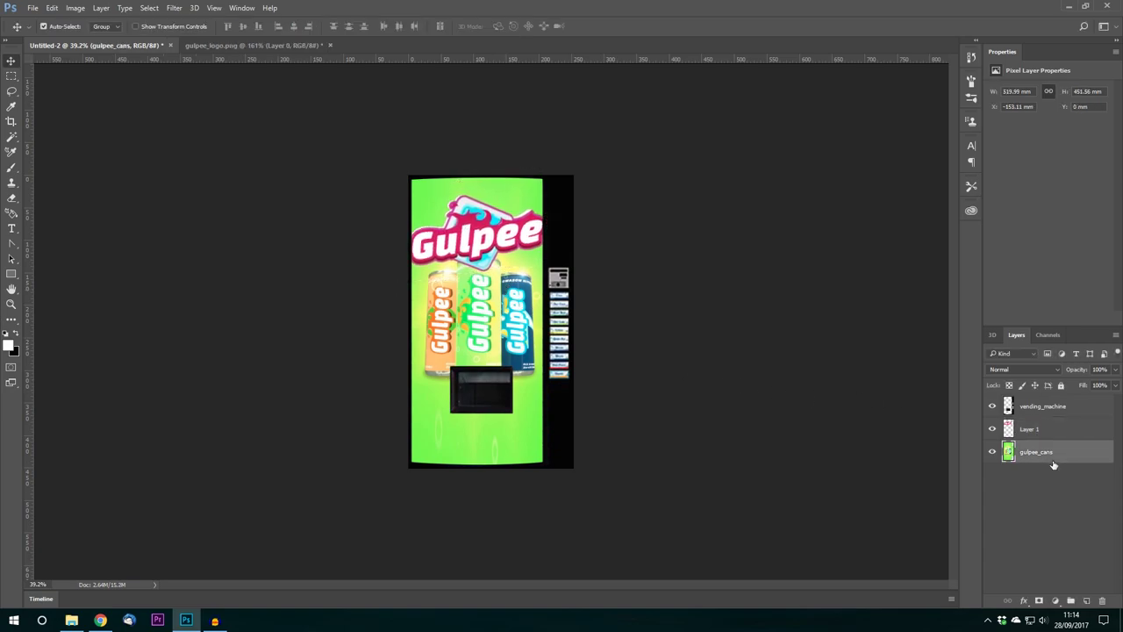
pyautogui.hotkey('ctrl', 't')
pyautogui.moveTo(491, 447)
pyautogui.mouseDown()
pyautogui.moveTo(492, 517)
pyautogui.moveTo(496, 459)
pyautogui.mouseUp()
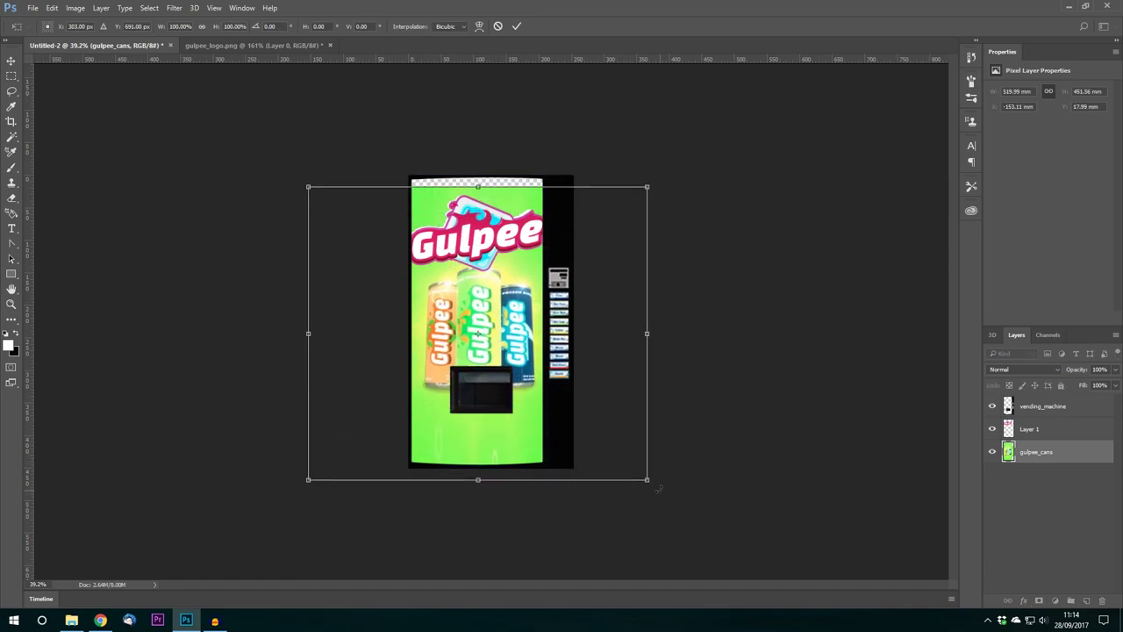
pyautogui.moveTo(649, 481); pyautogui.dragTo(635, 460)
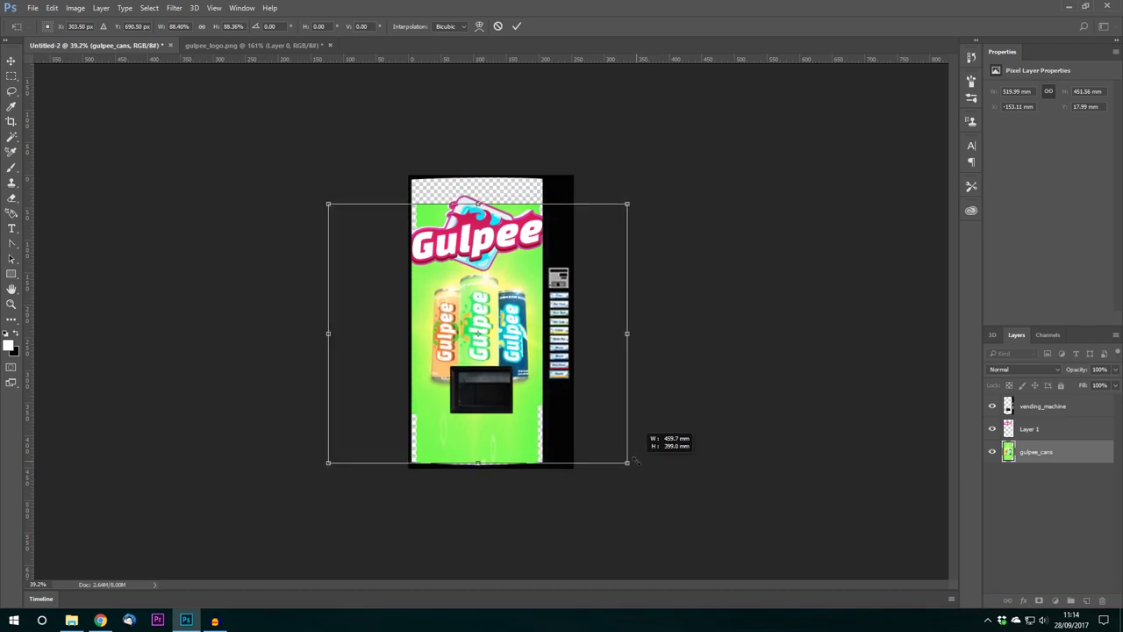
pyautogui.press('Down')
pyautogui.press('Down')
pyautogui.press('Down')
pyautogui.press('Down')
pyautogui.press('Down')
pyautogui.press('Down')
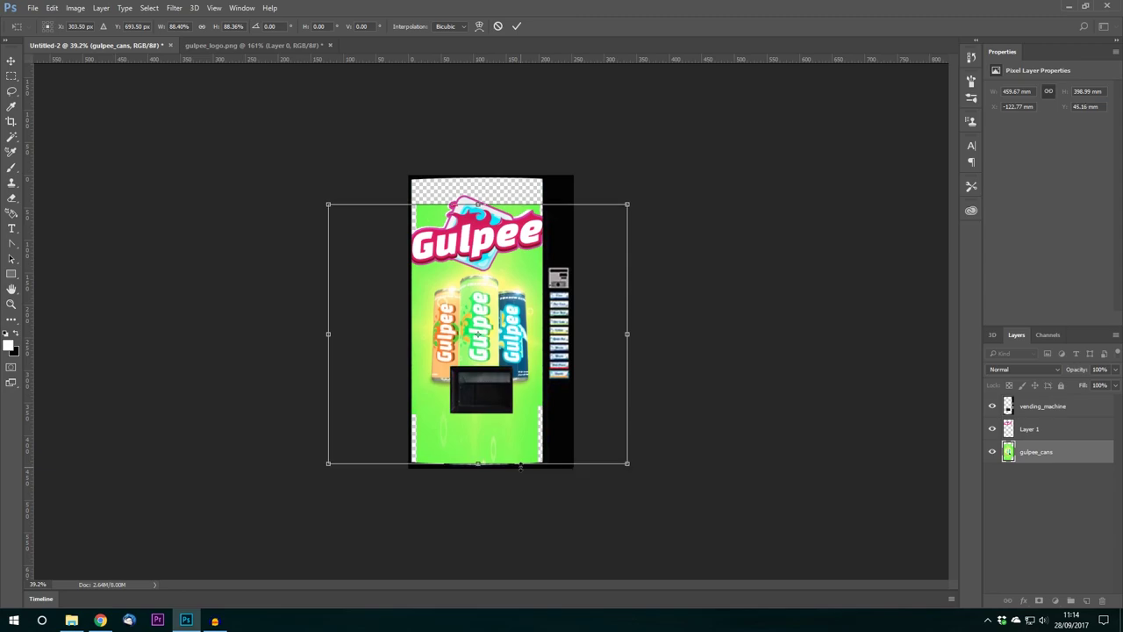
pyautogui.press('Return')
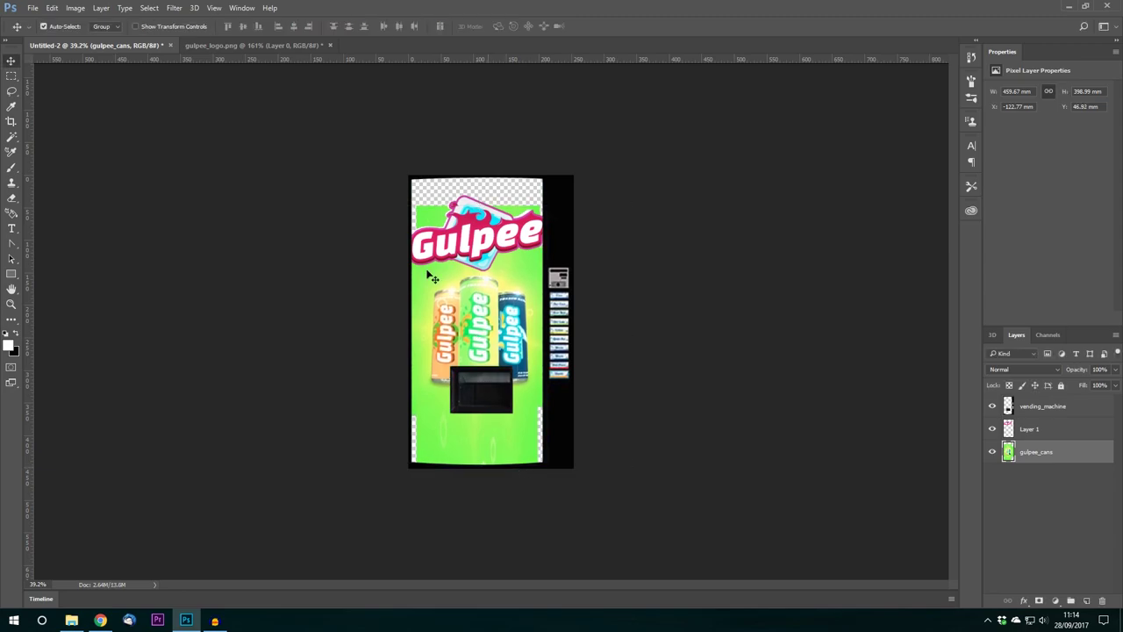
# Try removing the logo layer and step back through the last four changes.
pyautogui.click(1035, 430)
pyautogui.press('Delete')
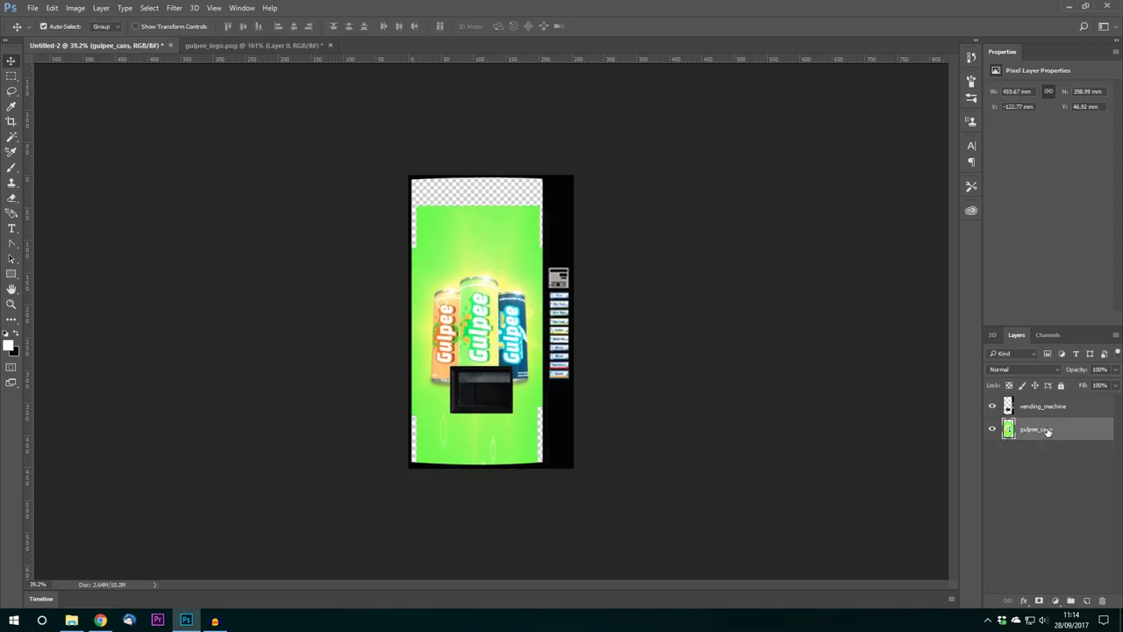
pyautogui.hotkey('ctrl', 'alt', 'z')
pyautogui.hotkey('ctrl', 'alt', 'z')
pyautogui.hotkey('ctrl', 'alt', 'z')
pyautogui.hotkey('ctrl', 'alt', 'z')
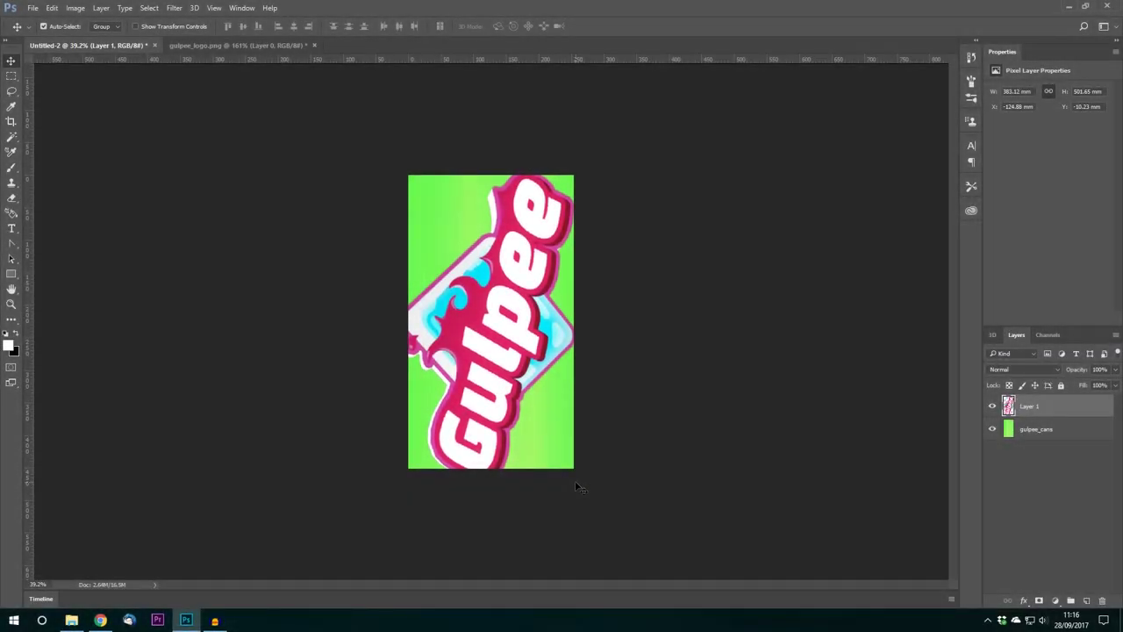
# Nudge the large upright Gulpee logo slightly upward on the plain green artwork.
pyautogui.press('Up')
pyautogui.press('Up')
pyautogui.press('Up')
pyautogui.press('Up')
pyautogui.press('Up')
pyautogui.press('Up')
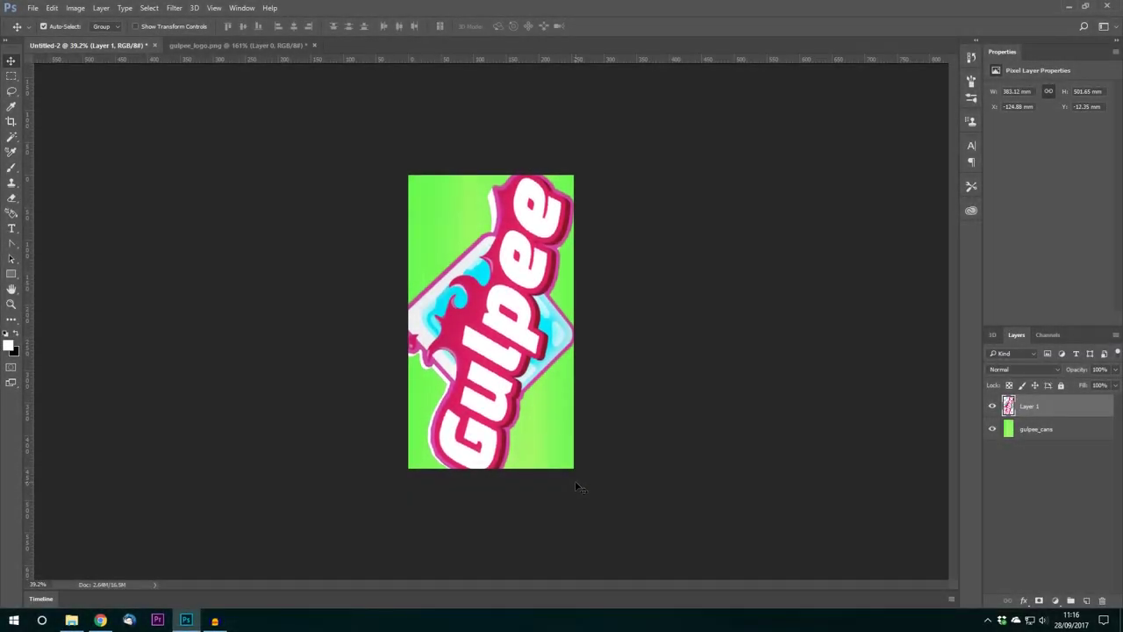
# Scale the large Gulpee logo to about 108%, rotate it 8.32° and reposition it diagonally across the green artwork.
pyautogui.hotkey('ctrl', 't')
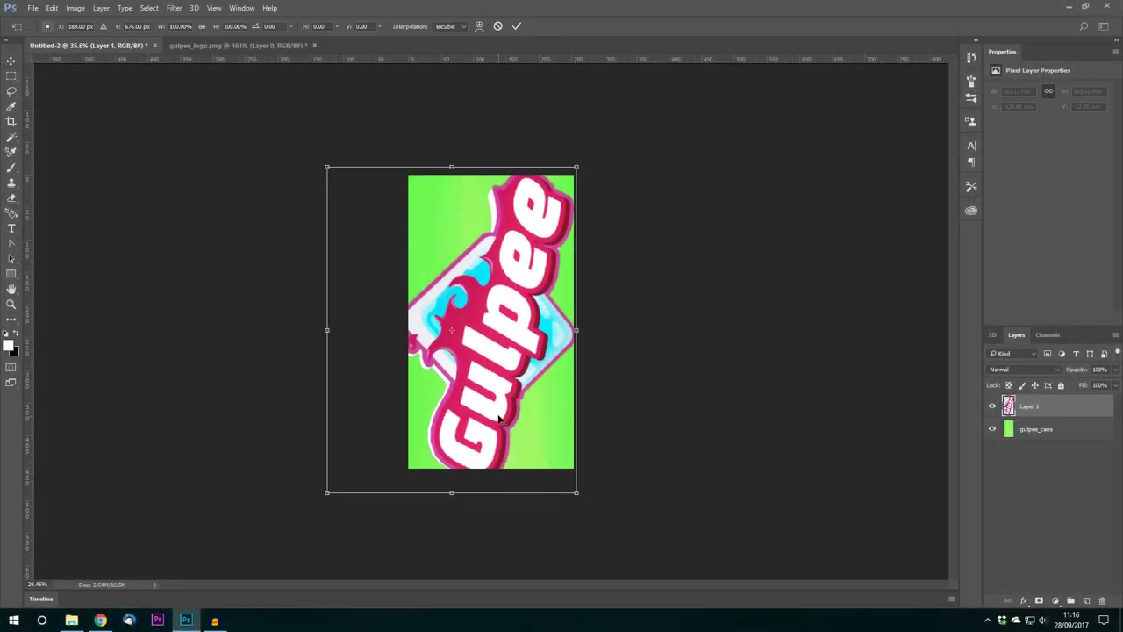
pyautogui.scroll(-3, 497, 419)
pyautogui.moveTo(397, 418); pyautogui.dragTo(377, 445)
pyautogui.moveTo(441, 210); pyautogui.dragTo(415, 202)
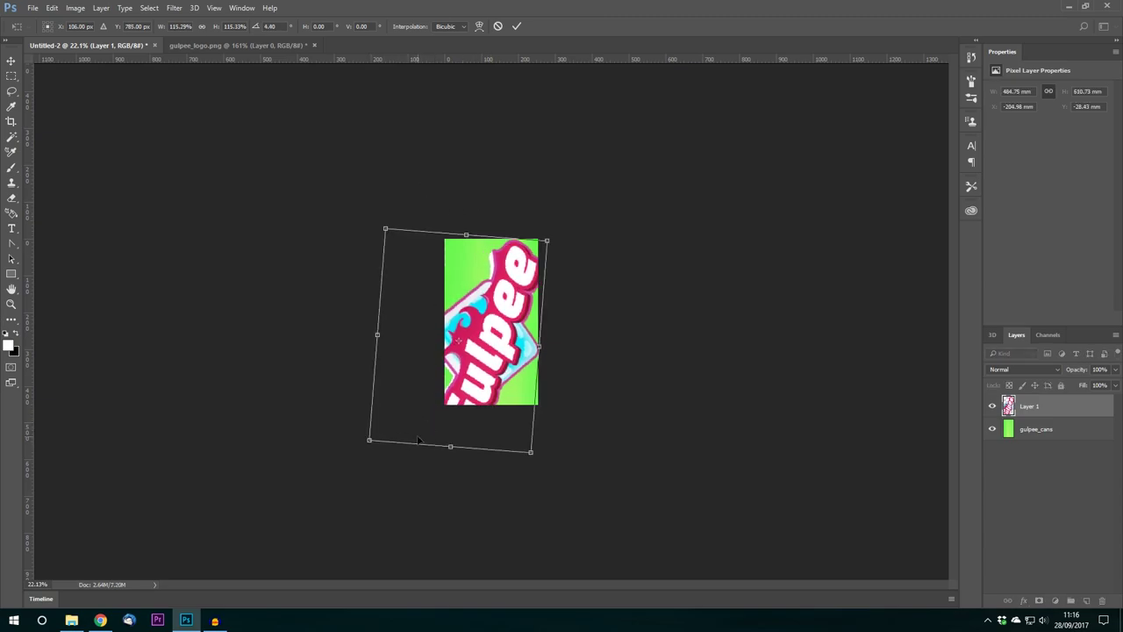
pyautogui.moveTo(417, 439); pyautogui.dragTo(430, 416)
pyautogui.moveTo(540, 436); pyautogui.dragTo(536, 429)
pyautogui.moveTo(498, 384); pyautogui.dragTo(528, 400)
pyautogui.moveTo(541, 447); pyautogui.dragTo(535, 454)
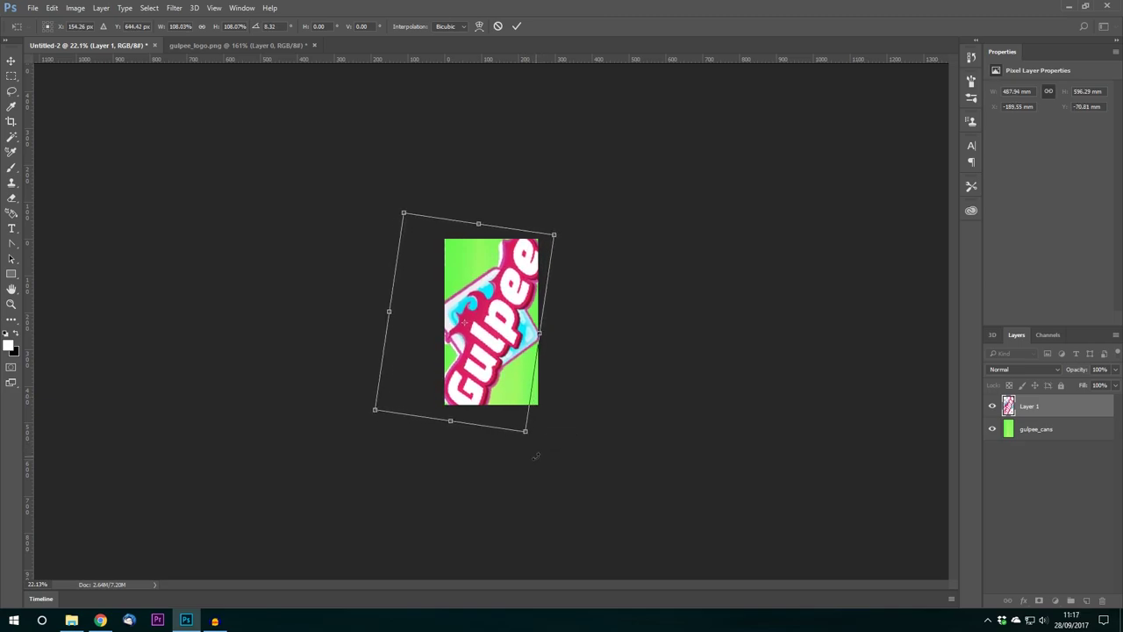
pyautogui.press('Return')
pyautogui.press('Up')
pyautogui.press('Up')
pyautogui.press('Up')
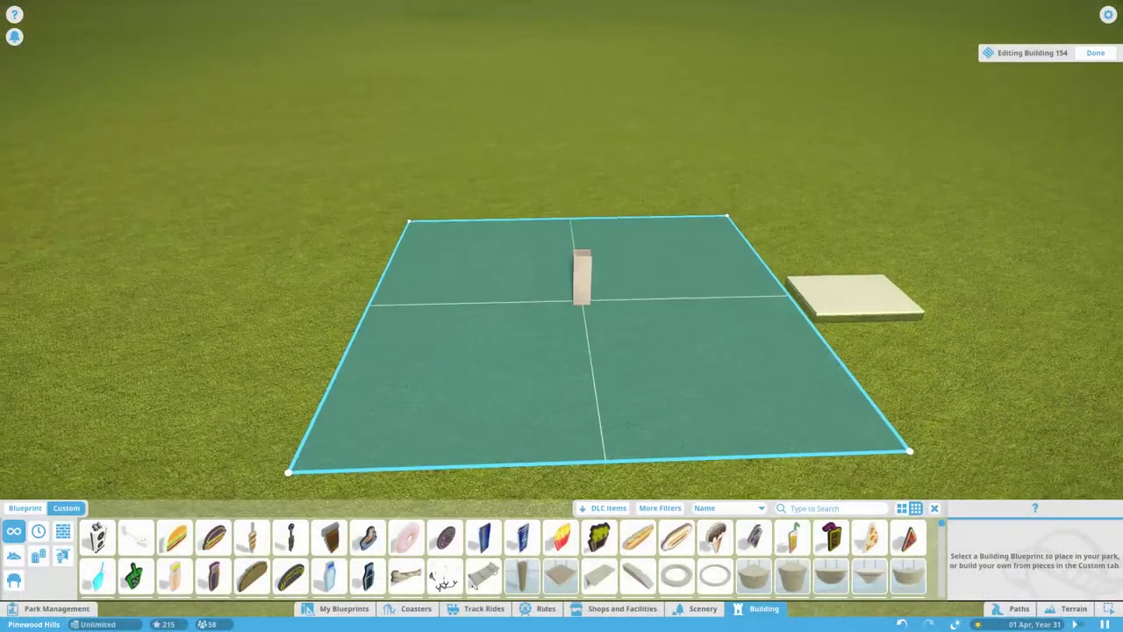
# Switch to Planet Coaster and choose the TV Screen 2m scenery piece for the building being edited.
pyautogui.press('e')
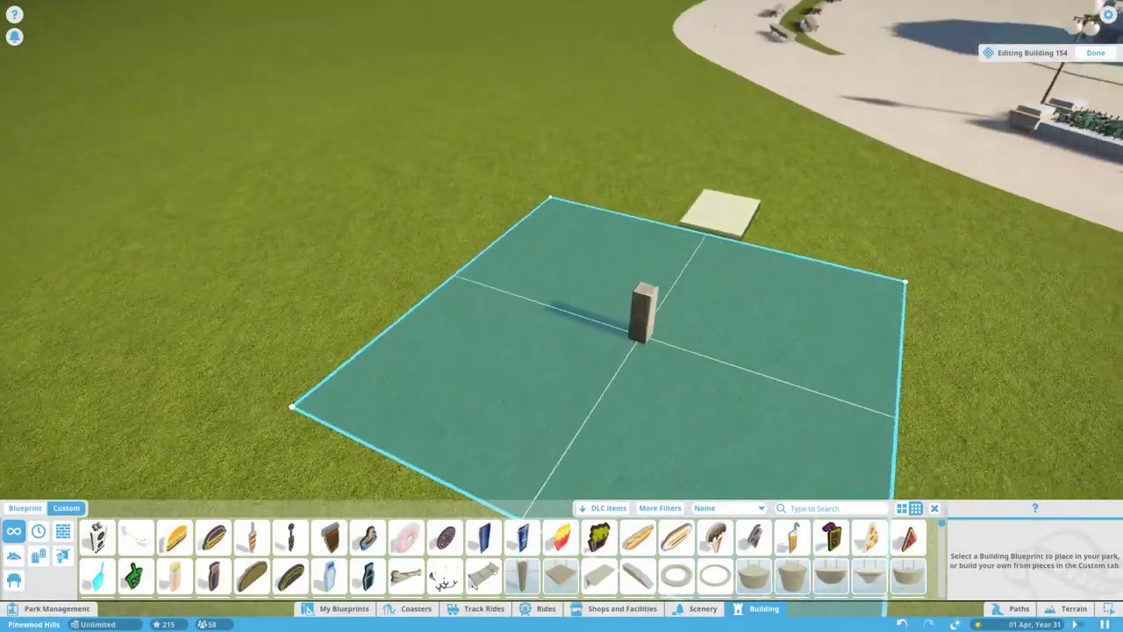
pyautogui.press('e')
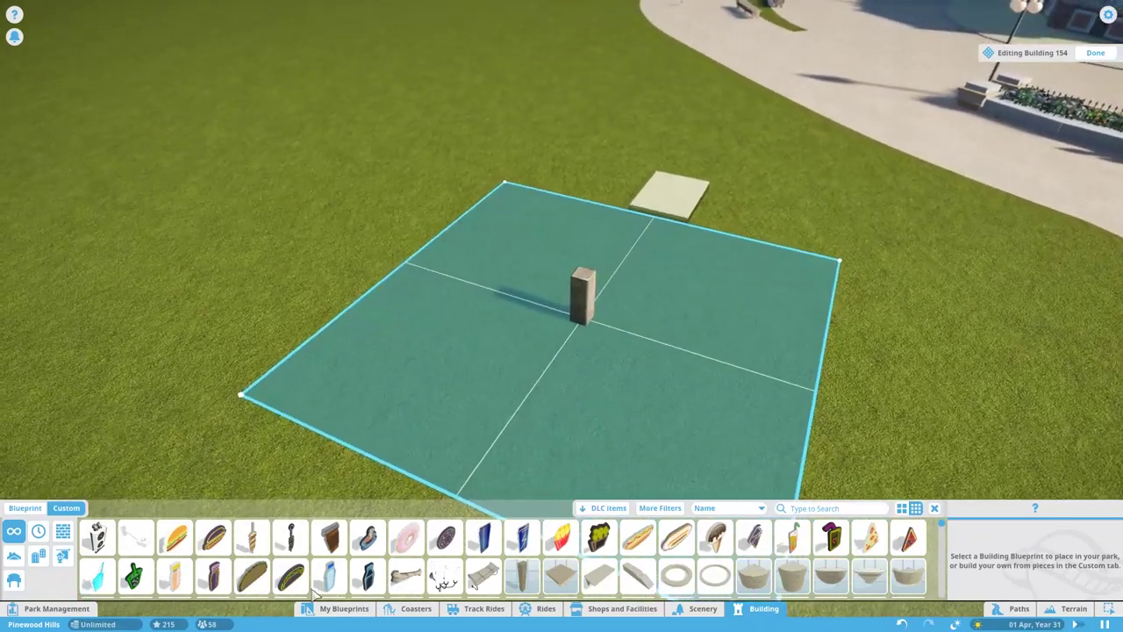
pyautogui.click(702, 609)
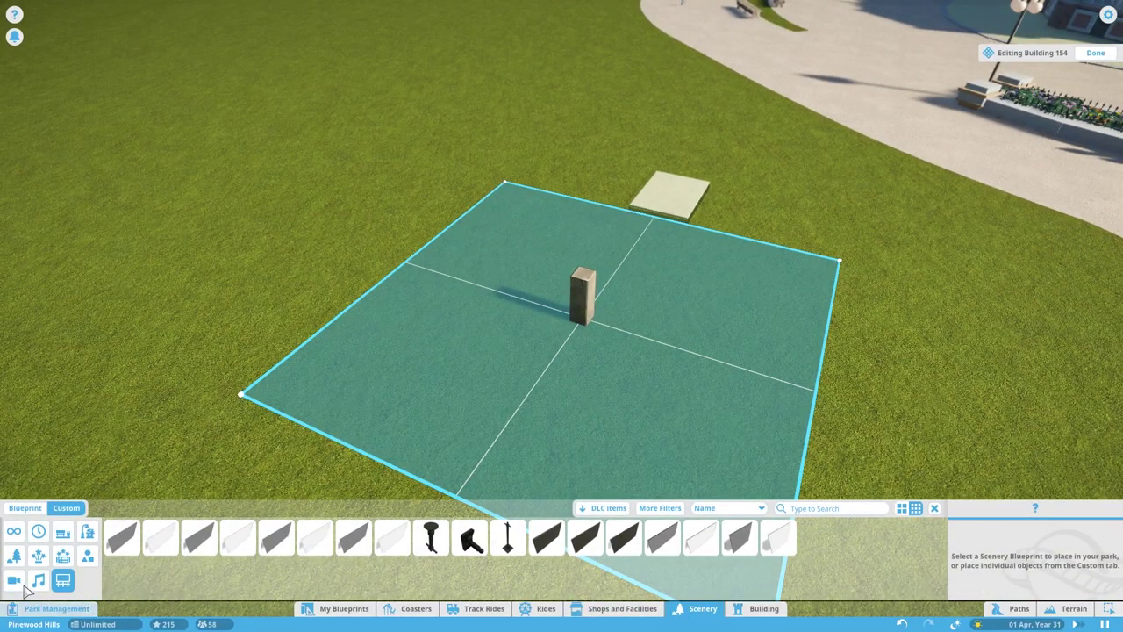
pyautogui.click(586, 537)
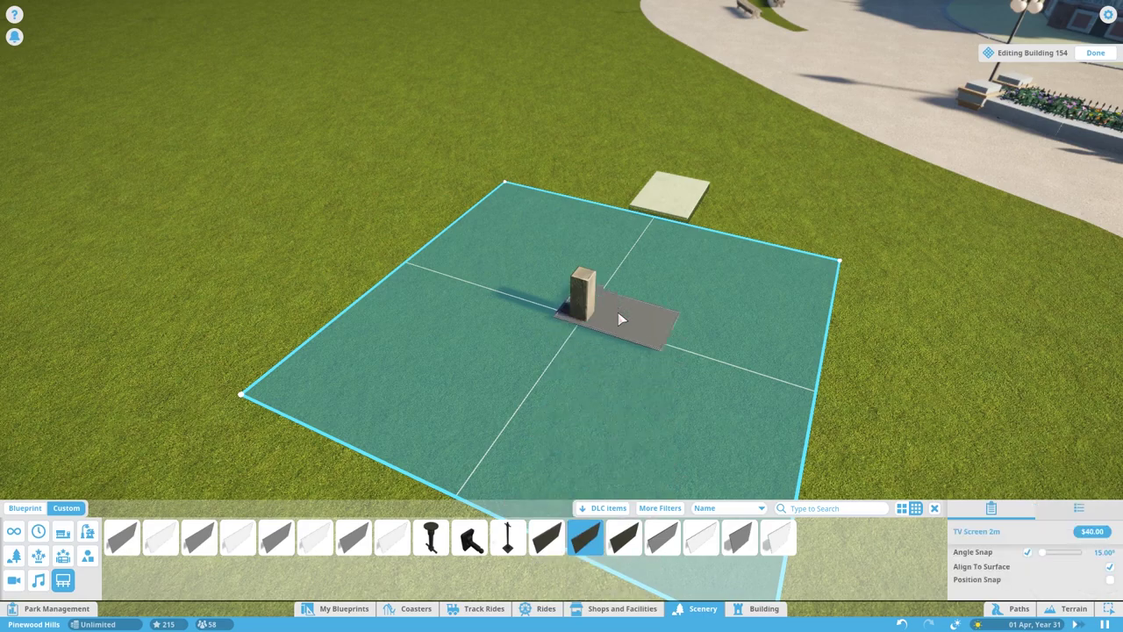
# Stand the TV Screen 2m upright in portrait orientation against the small block and adjust its height.
pyautogui.press('d')
pyautogui.press('a')
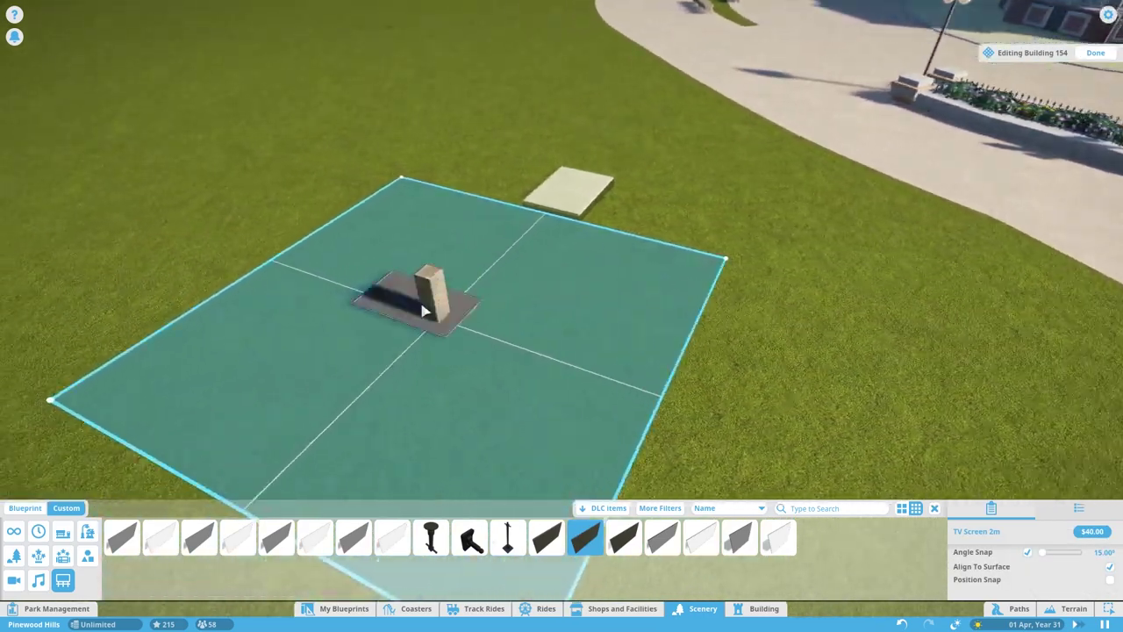
pyautogui.scroll(2, 478, 307)
pyautogui.press('z')
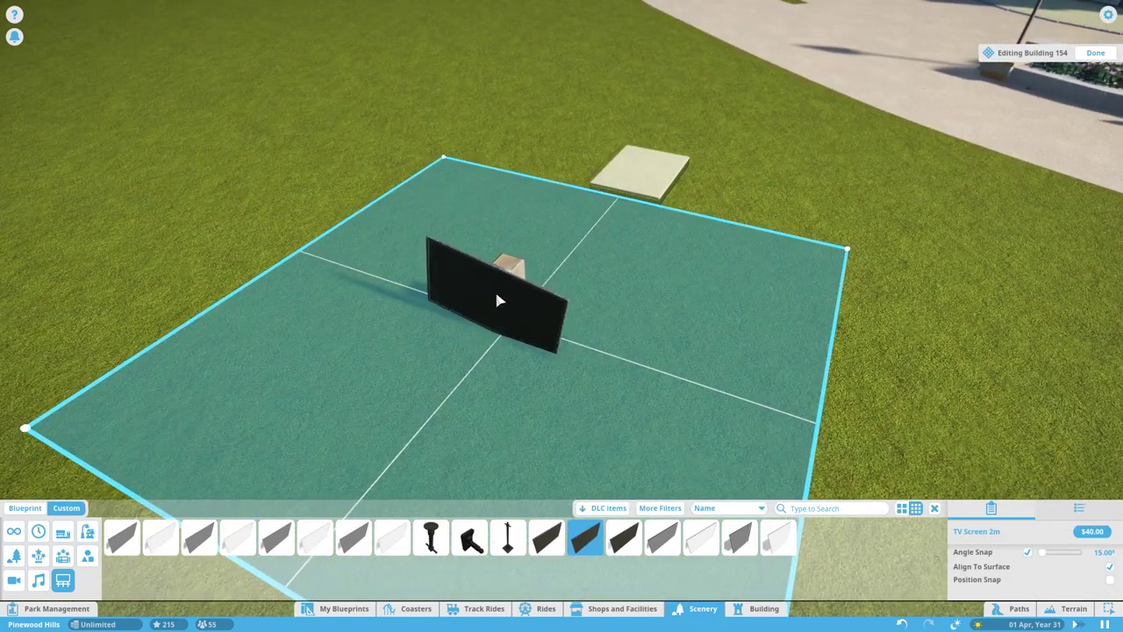
pyautogui.press('x')
pyautogui.moveTo(499, 312); pyautogui.dragTo(462, 329)
pyautogui.scroll(3, 462, 333)
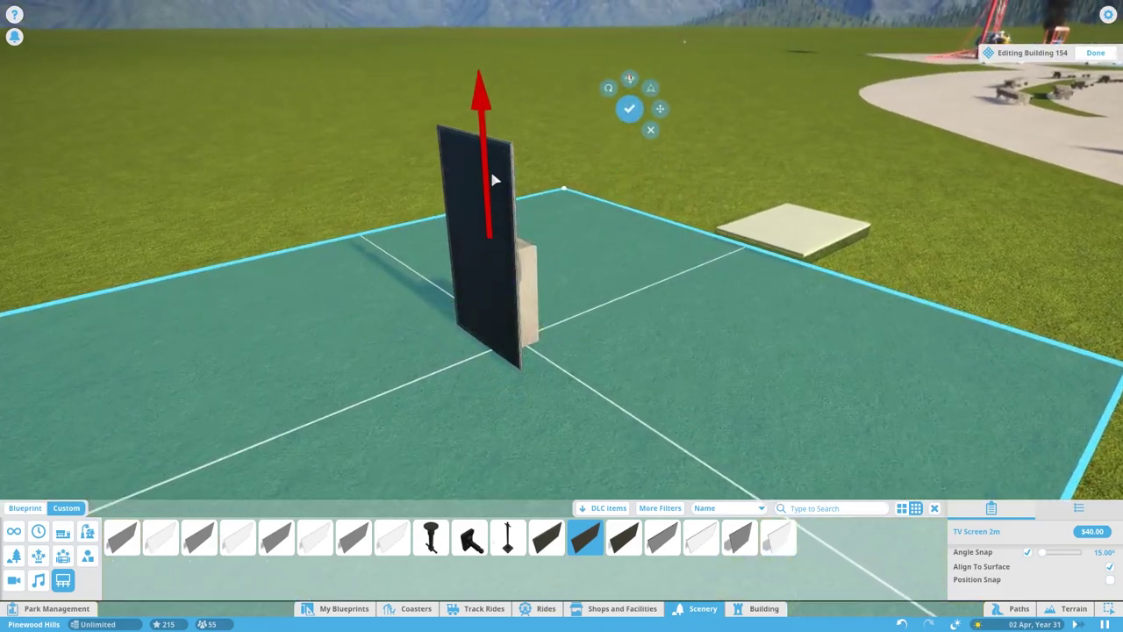
pyautogui.moveTo(491, 173); pyautogui.dragTo(492, 176)
# Add a second upright TV Screen 2m perpendicular to the first and align it with the first screen's edge.
pyautogui.moveTo(452, 341); pyautogui.dragTo(648, 275)
pyautogui.press('x')
pyautogui.press('Tab')
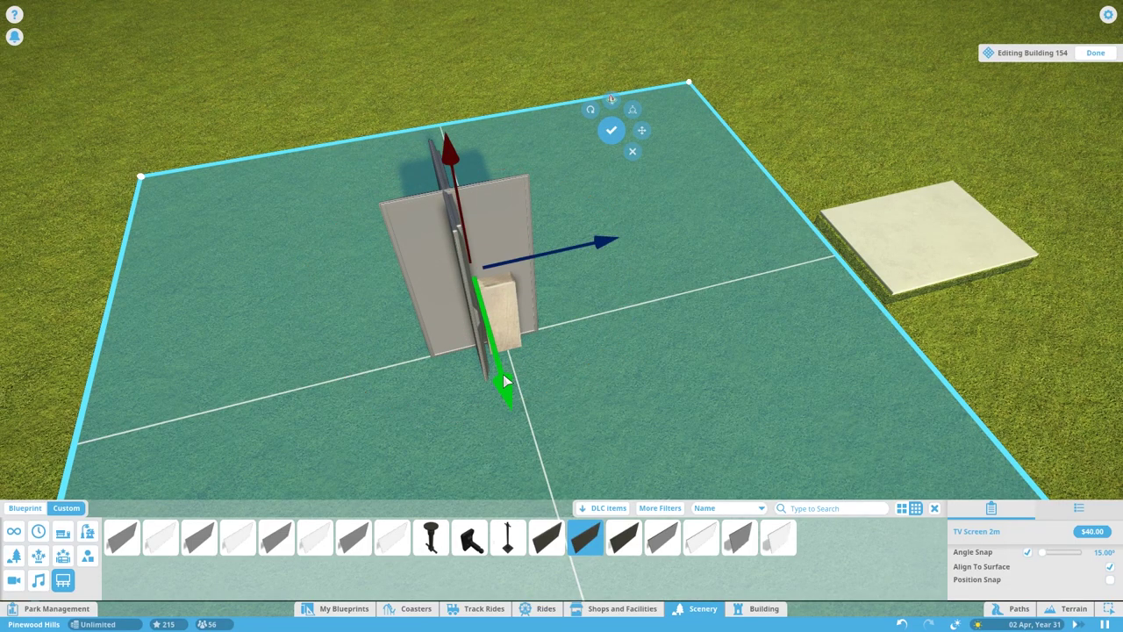
pyautogui.moveTo(523, 395); pyautogui.dragTo(555, 415)
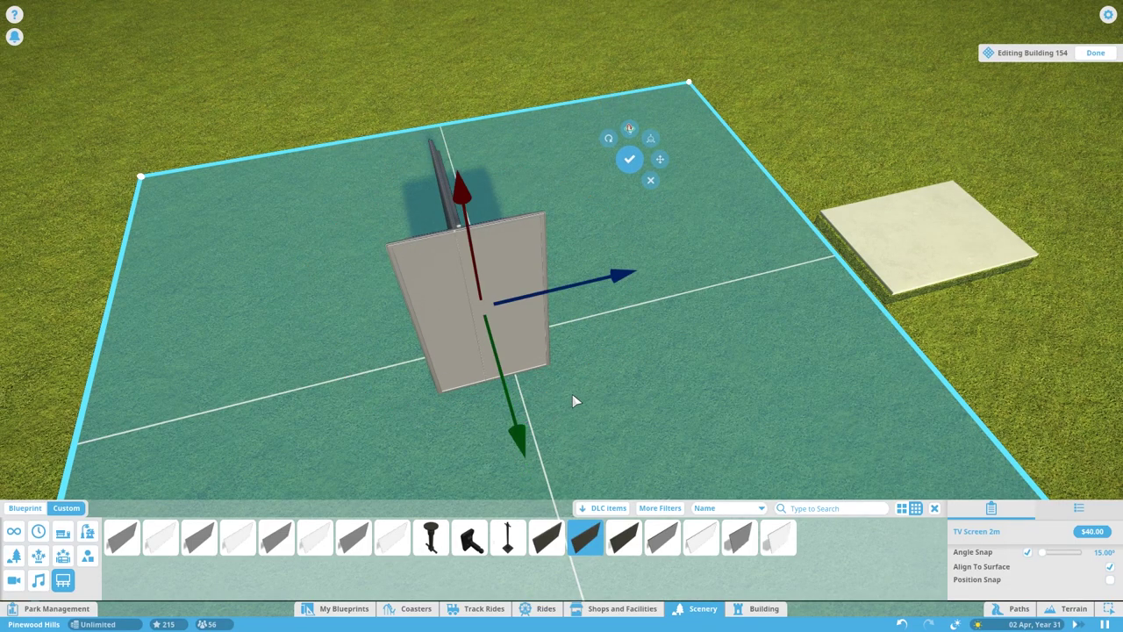
pyautogui.moveTo(563, 296); pyautogui.dragTo(668, 272)
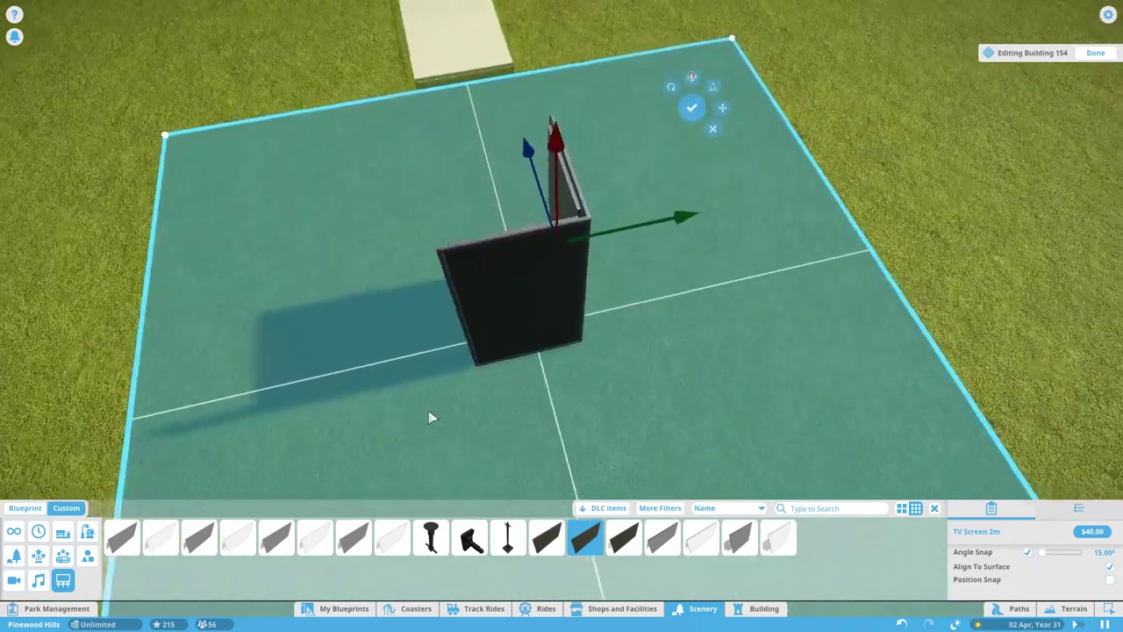
# Place a third upright TV Screen 2m on the opposite side, parallel to one screen, to form a three-sided box around the block.
pyautogui.press('x')
pyautogui.moveTo(496, 426); pyautogui.dragTo(566, 235)
pyautogui.press('x')
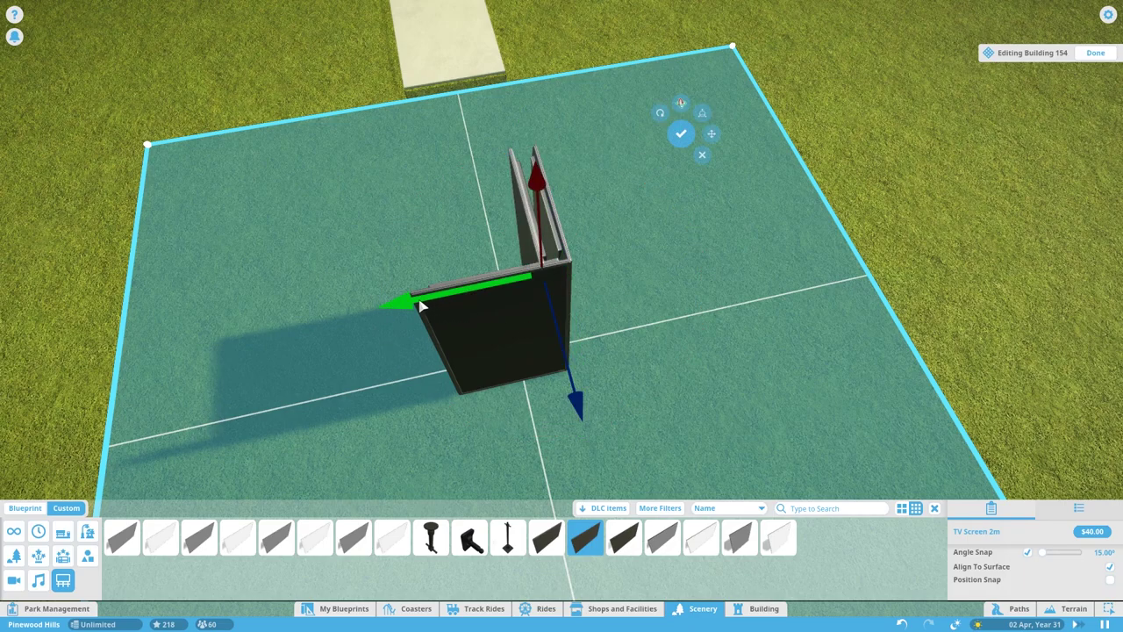
pyautogui.press('a')
pyautogui.moveTo(419, 300); pyautogui.dragTo(614, 306)
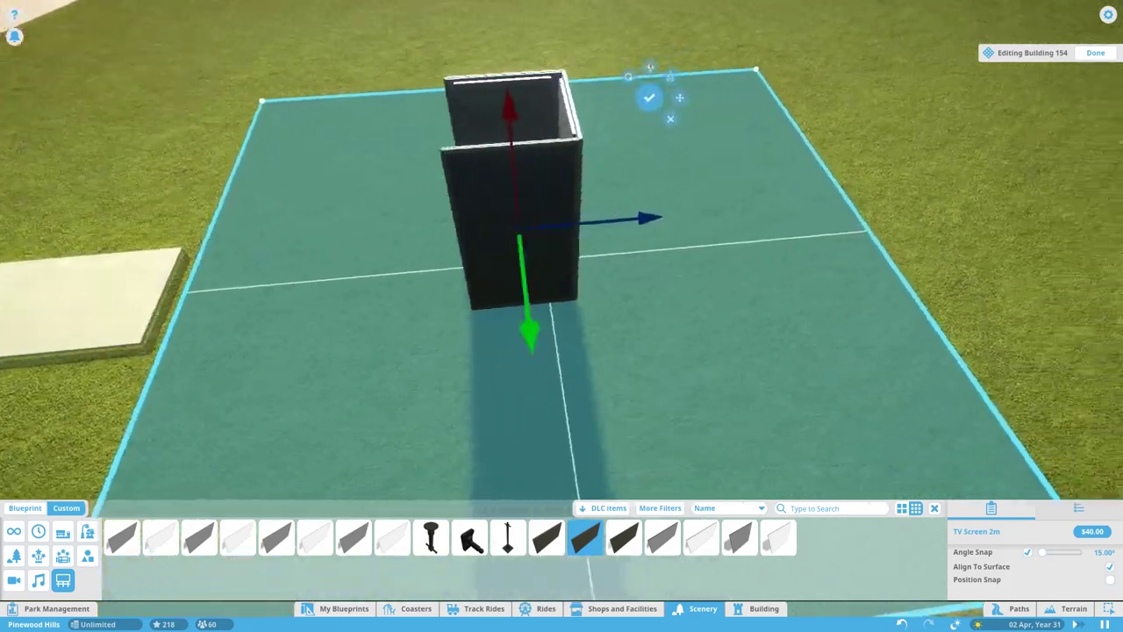
pyautogui.moveTo(524, 298); pyautogui.dragTo(105, 297)
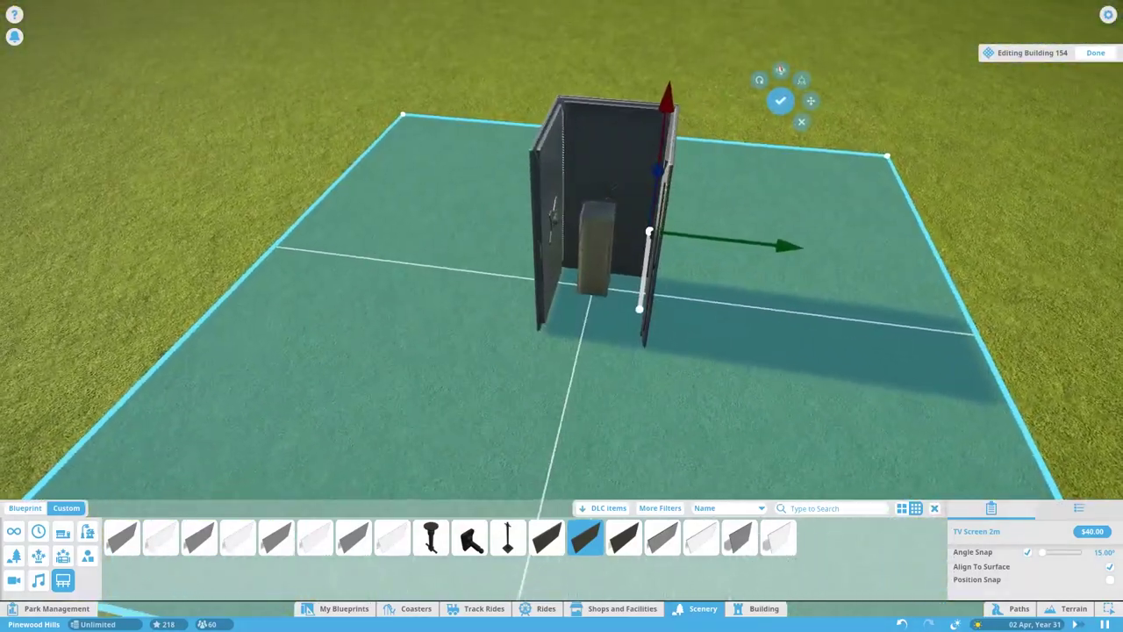
pyautogui.moveTo(351, 374); pyautogui.dragTo(597, 386)
pyautogui.click(590, 376)
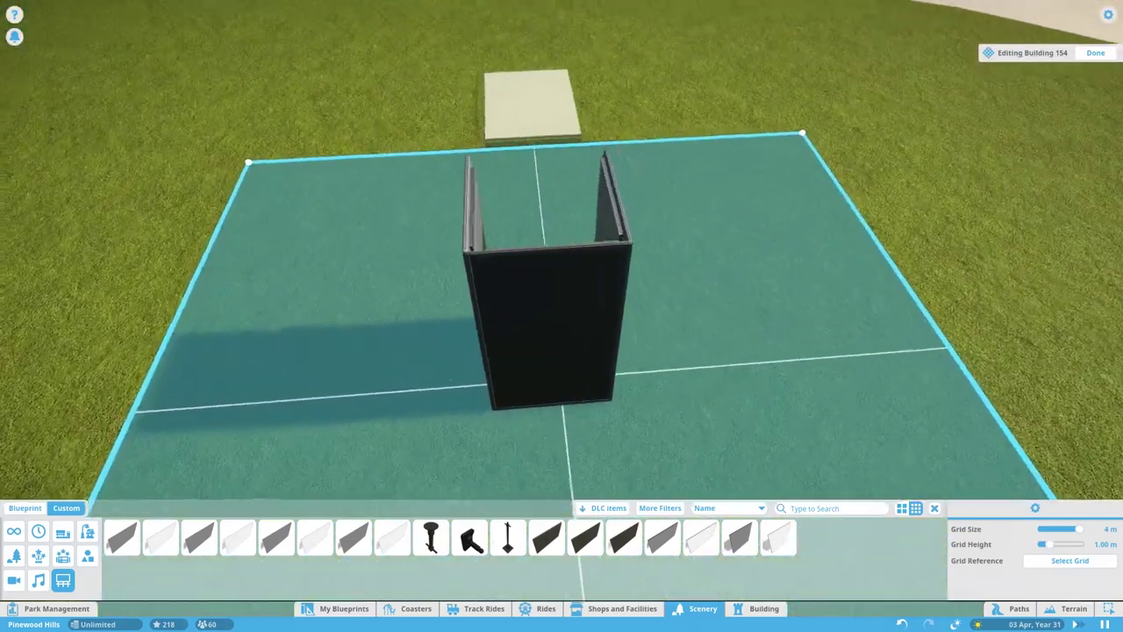
# Set the middle TV screen's billboard image to PWH_VendingMachine1_front.jpg to make the machine's front.
pyautogui.press('q')
pyautogui.click(579, 210)
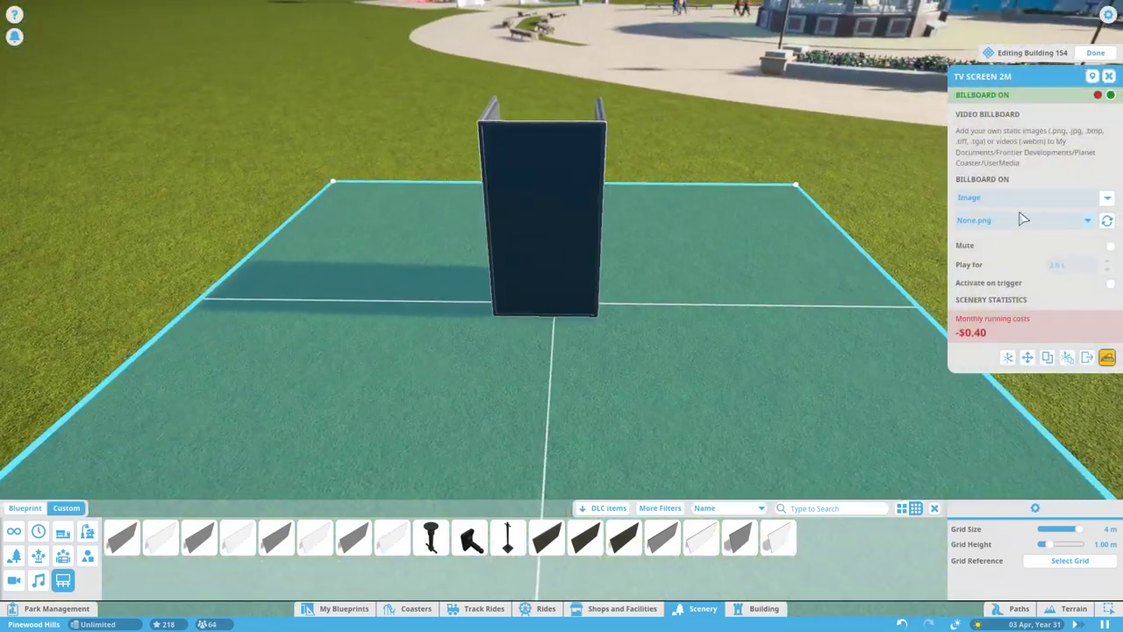
pyautogui.click(1022, 219)
pyautogui.click(1035, 247)
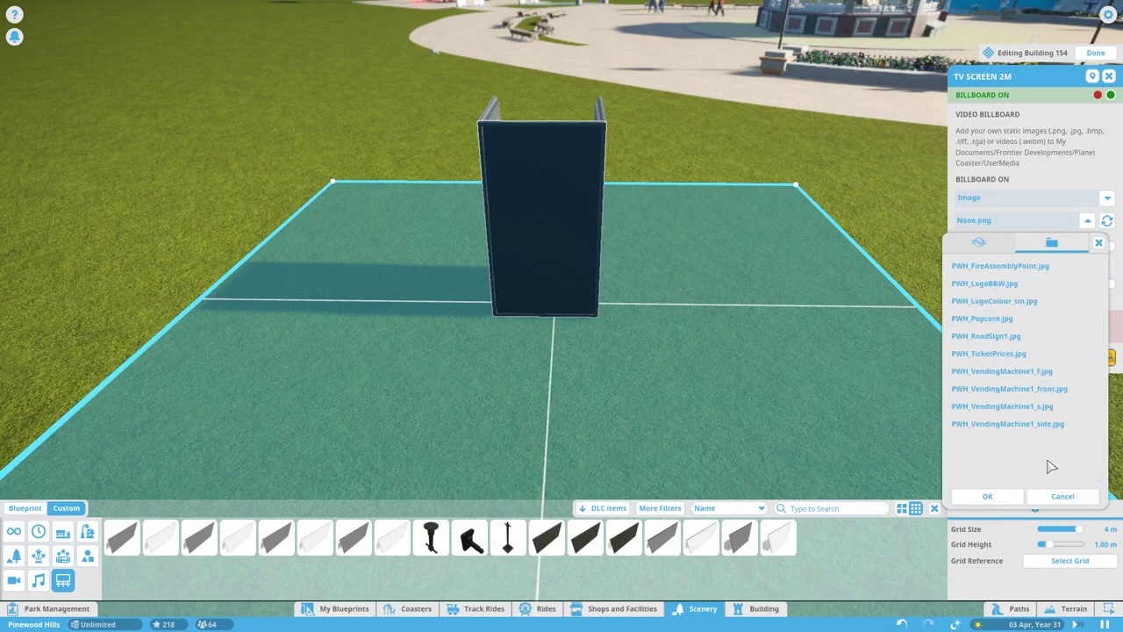
pyautogui.click(1099, 243)
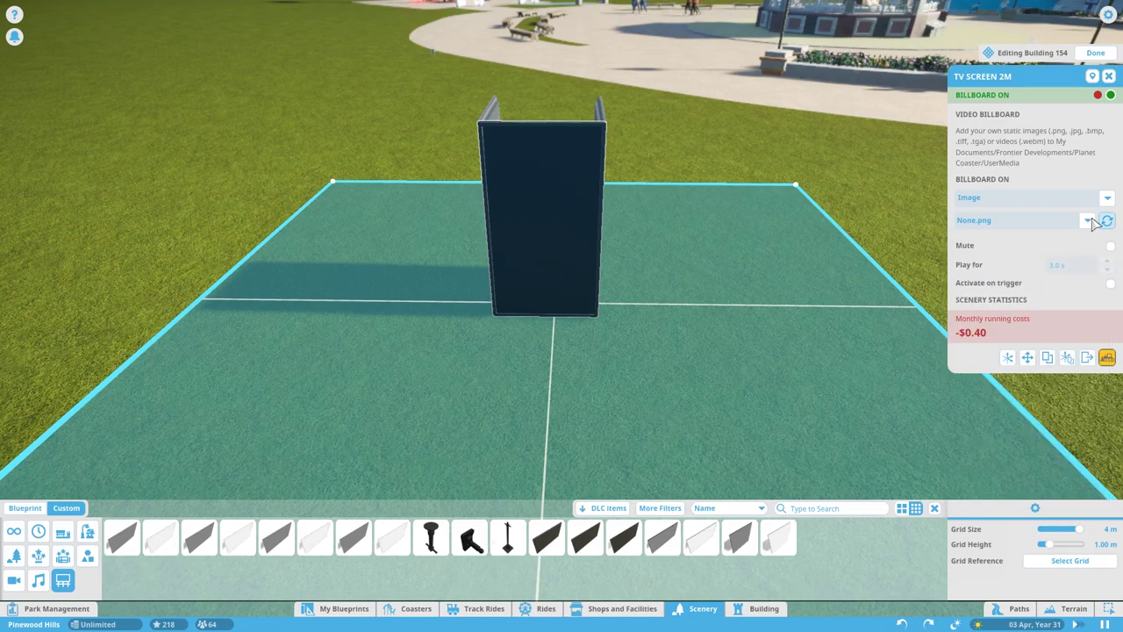
pyautogui.click(1090, 222)
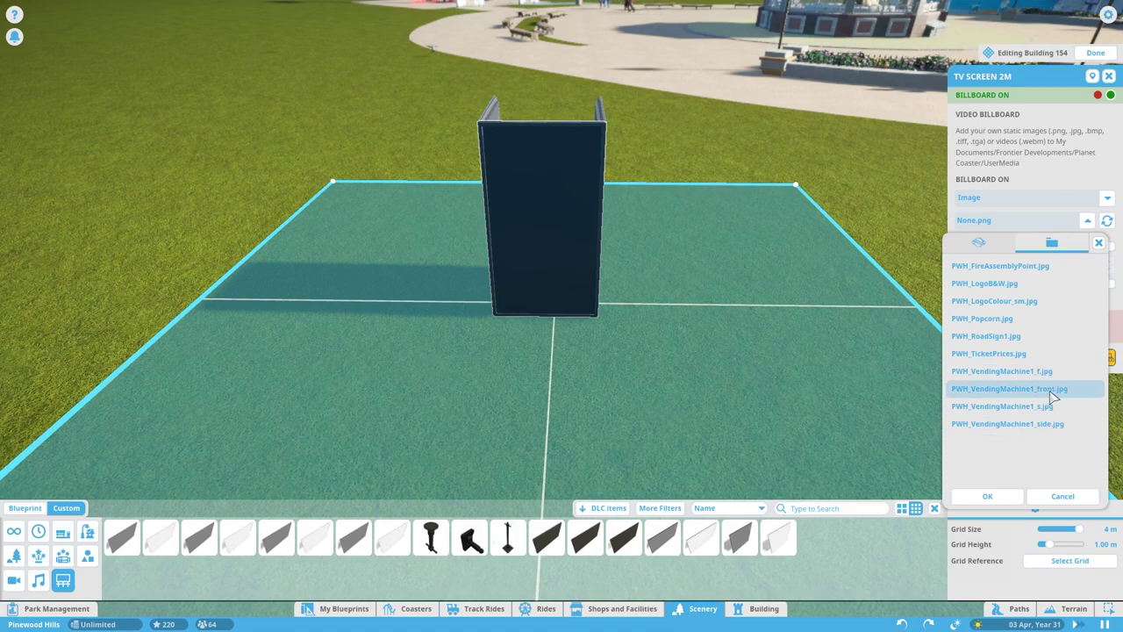
pyautogui.click(1052, 396)
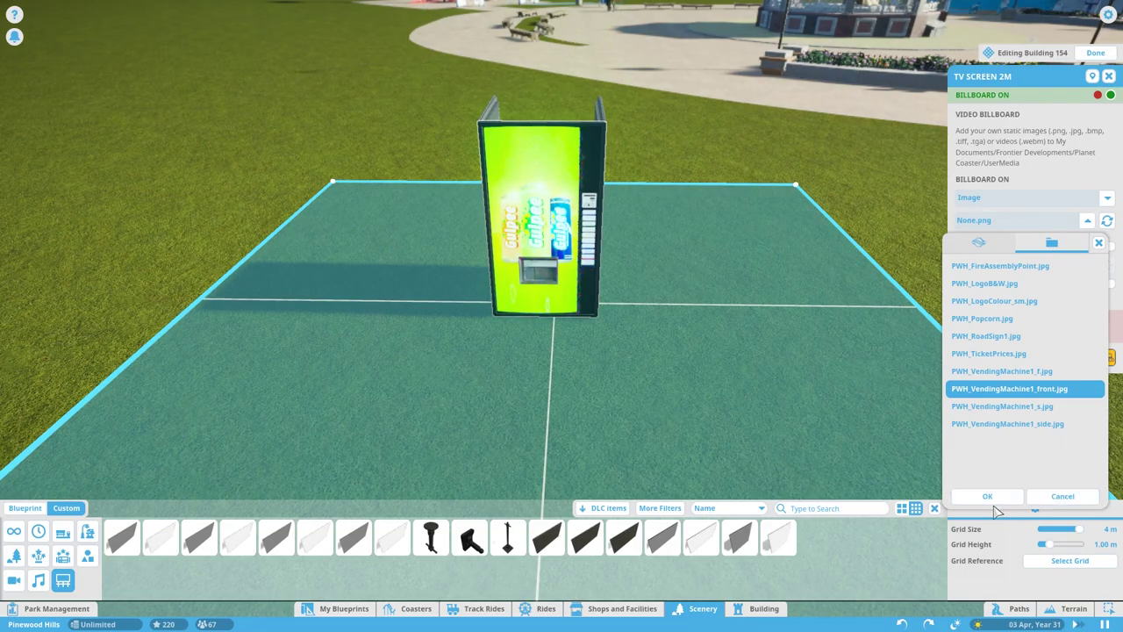
pyautogui.click(998, 497)
pyautogui.click(799, 352)
# Set the billboard image of the side screen next to the button strip to PWH_VendingMachine1_side.jpg.
pyautogui.moveTo(800, 352); pyautogui.dragTo(707, 276)
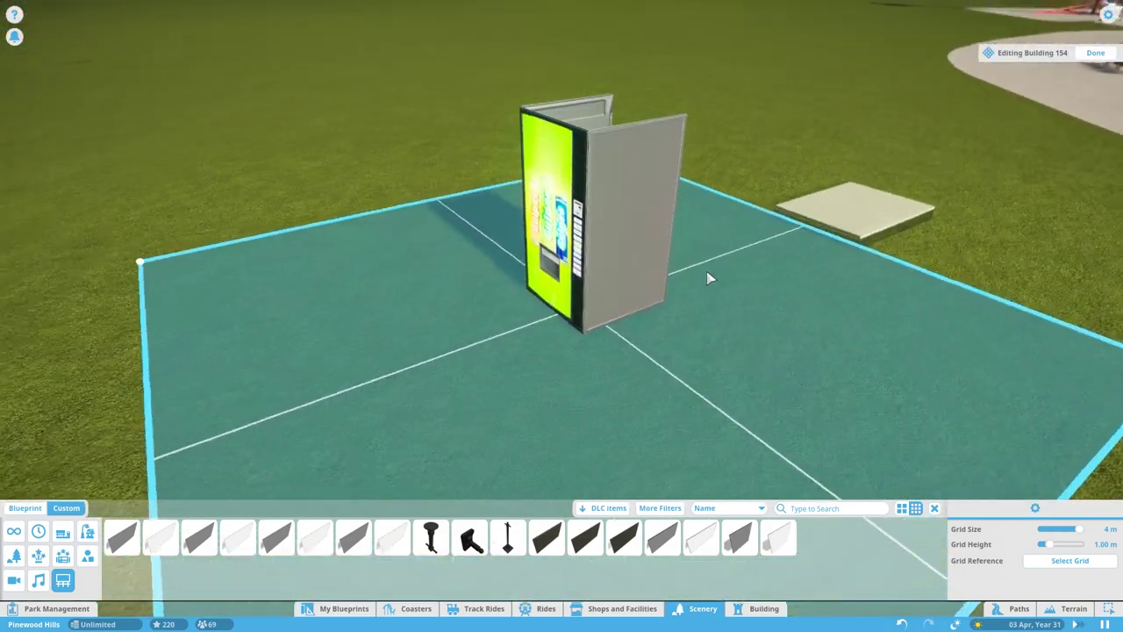
pyautogui.click(628, 222)
pyautogui.click(1042, 224)
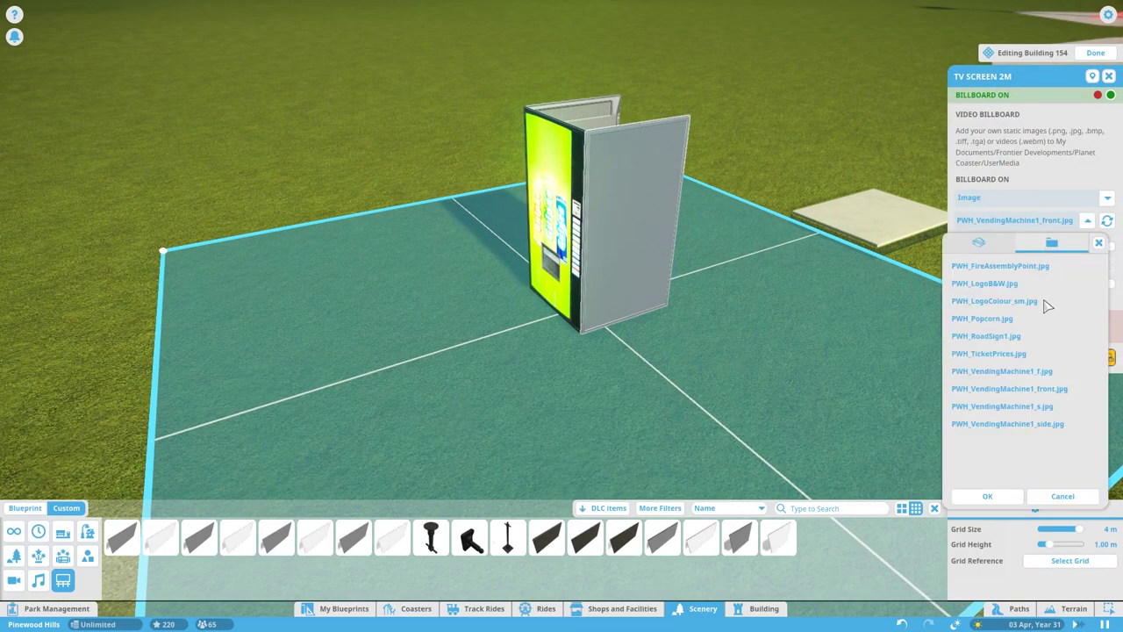
pyautogui.click(1030, 424)
pyautogui.click(1063, 496)
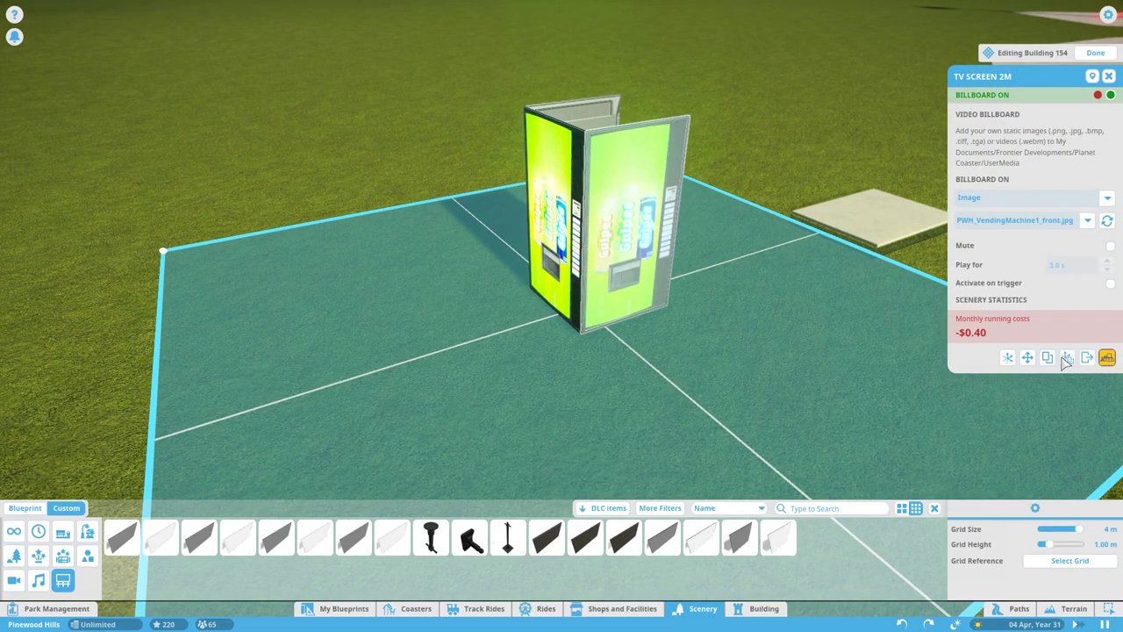
pyautogui.click(1063, 219)
pyautogui.click(980, 426)
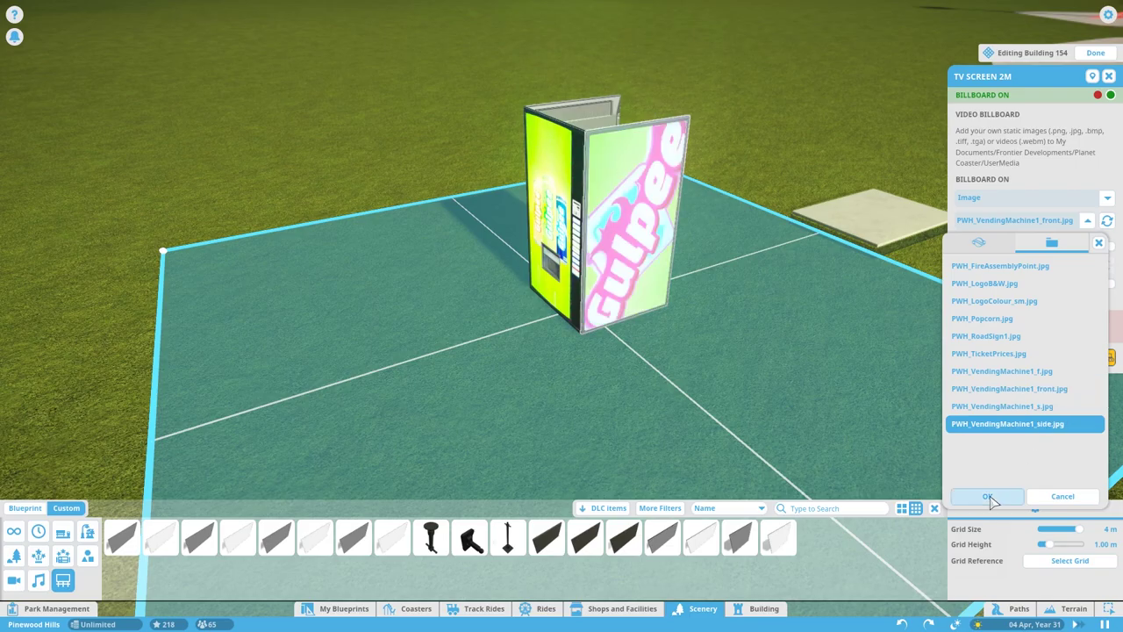
pyautogui.click(990, 497)
pyautogui.click(727, 353)
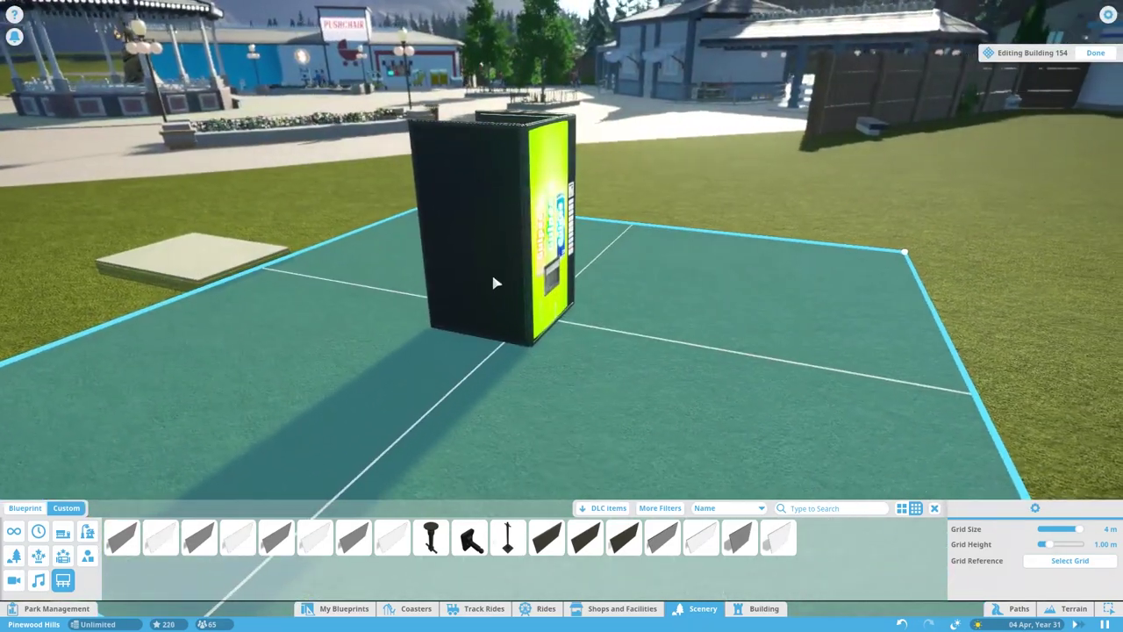
# Apply PWH_VendingMachine1_side.jpg to the remaining blank side screen of the vending machine.
pyautogui.click(494, 281)
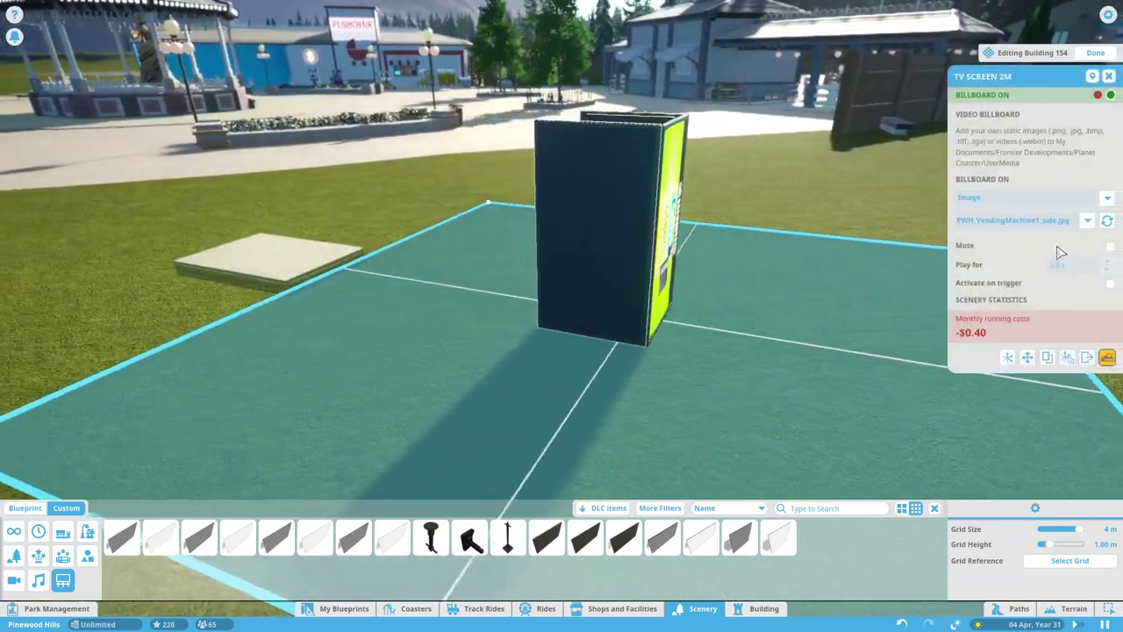
pyautogui.click(1064, 220)
pyautogui.click(1007, 424)
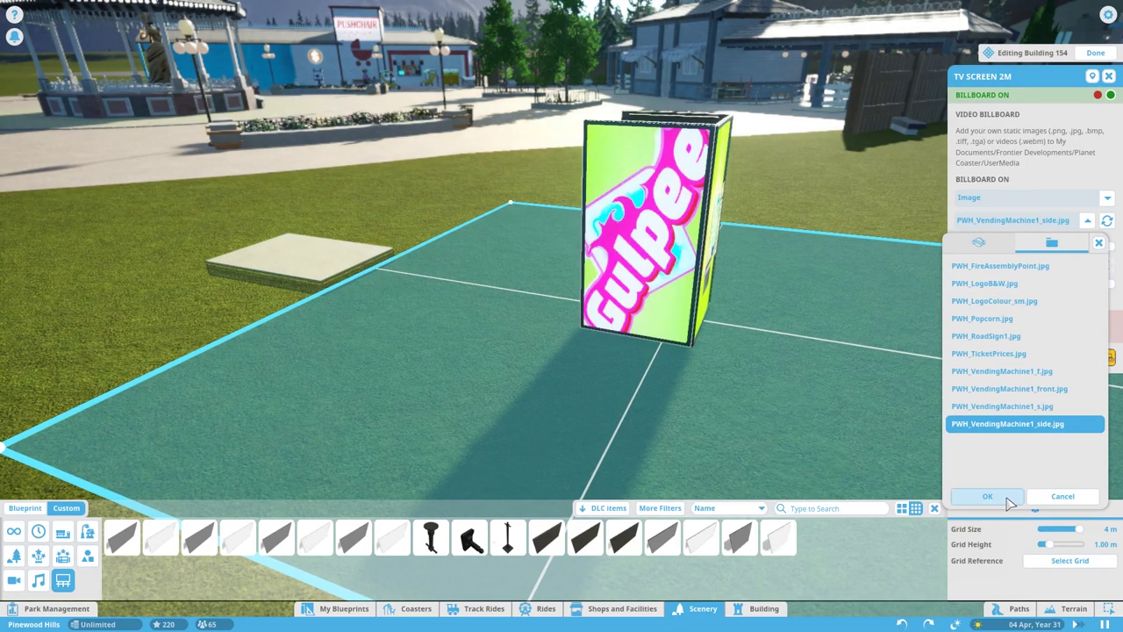
pyautogui.click(987, 496)
pyautogui.rightClick(834, 412)
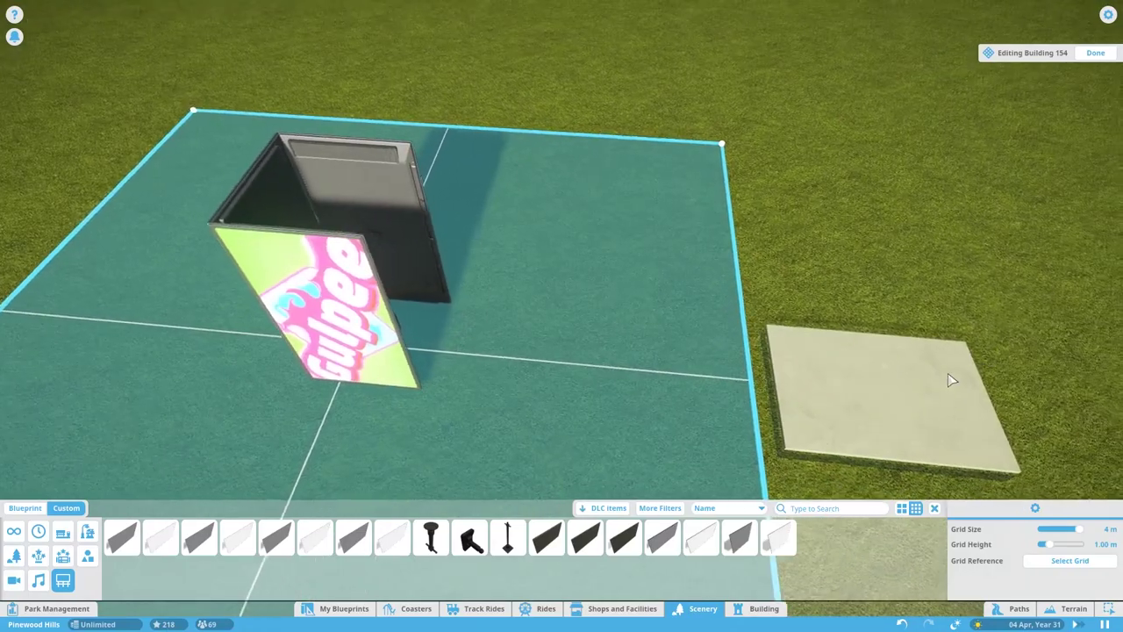
# Delete the pale flat castle window slab lying outside the building grid.
pyautogui.click(947, 378)
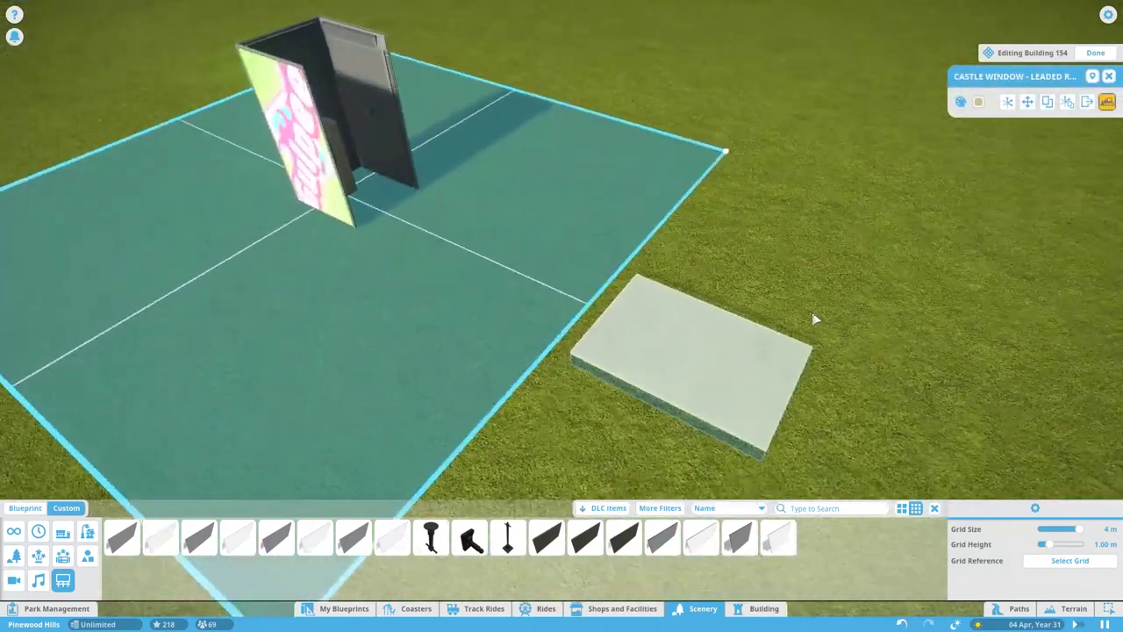
pyautogui.press('Delete')
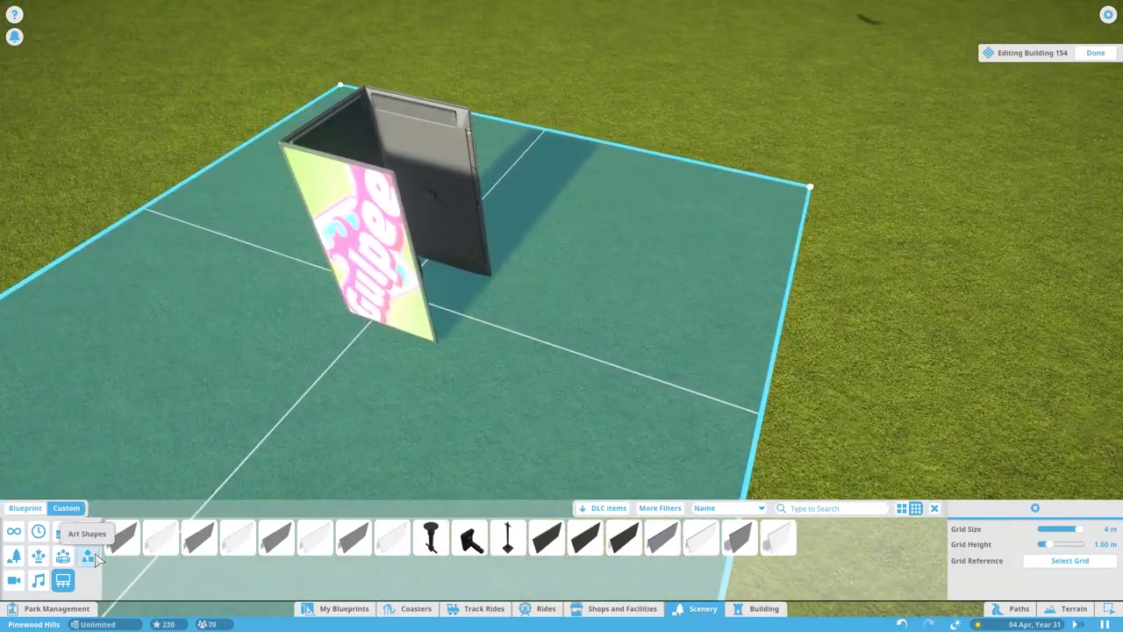
# Choose the flat Square 2 - Small art shape and colour it black.
pyautogui.click(86, 555)
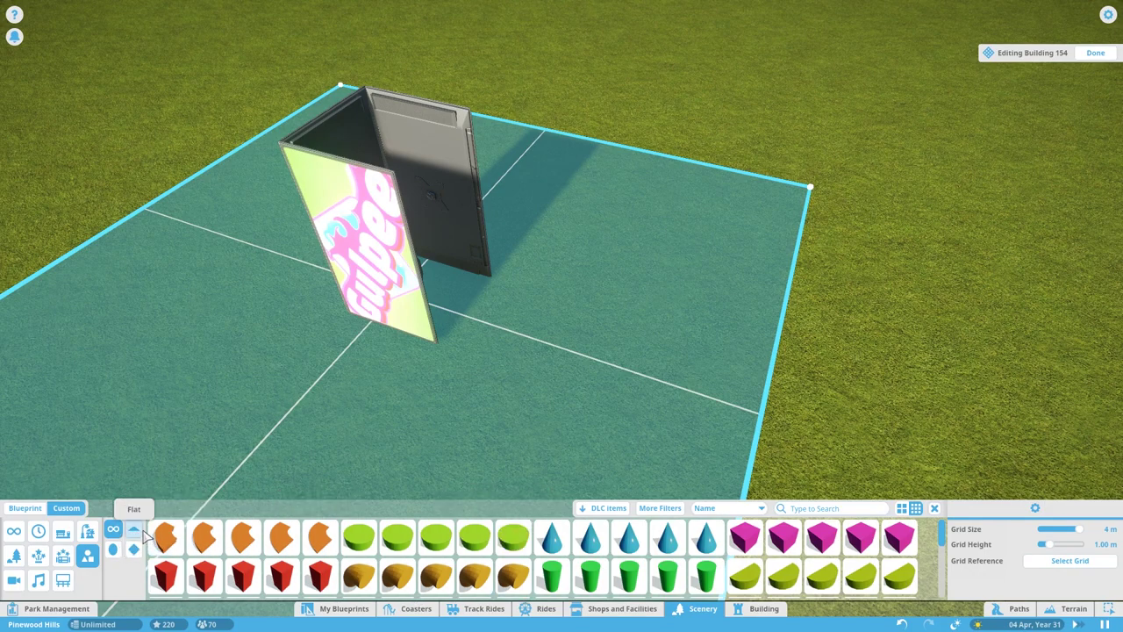
pyautogui.click(133, 528)
pyautogui.click(358, 575)
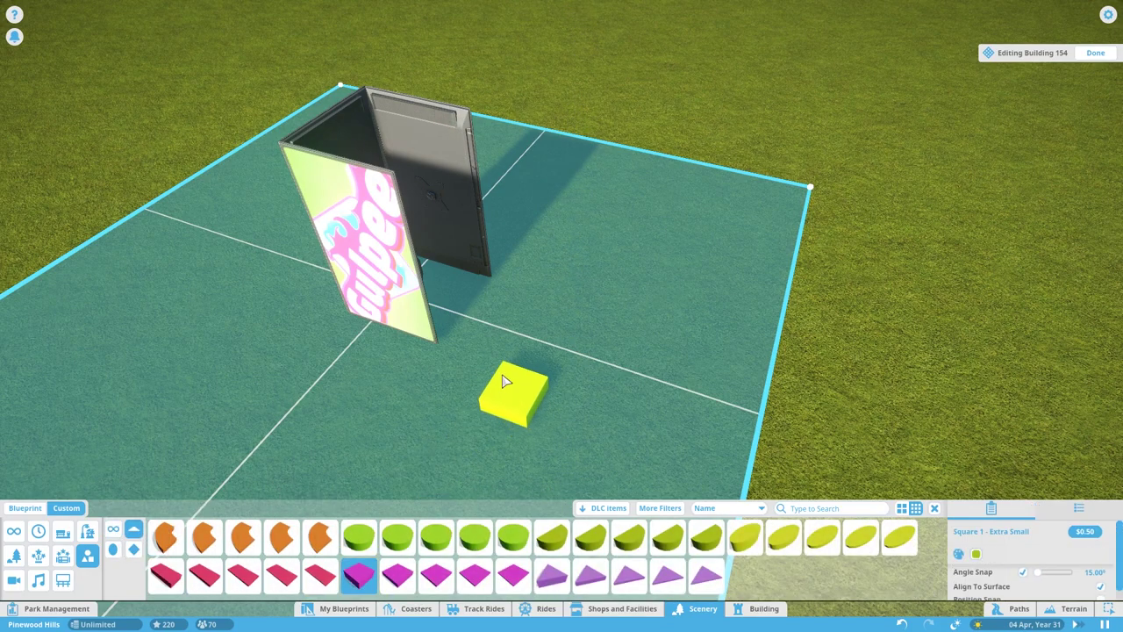
pyautogui.click(396, 576)
pyautogui.moveTo(483, 328); pyautogui.dragTo(484, 386)
pyautogui.click(976, 554)
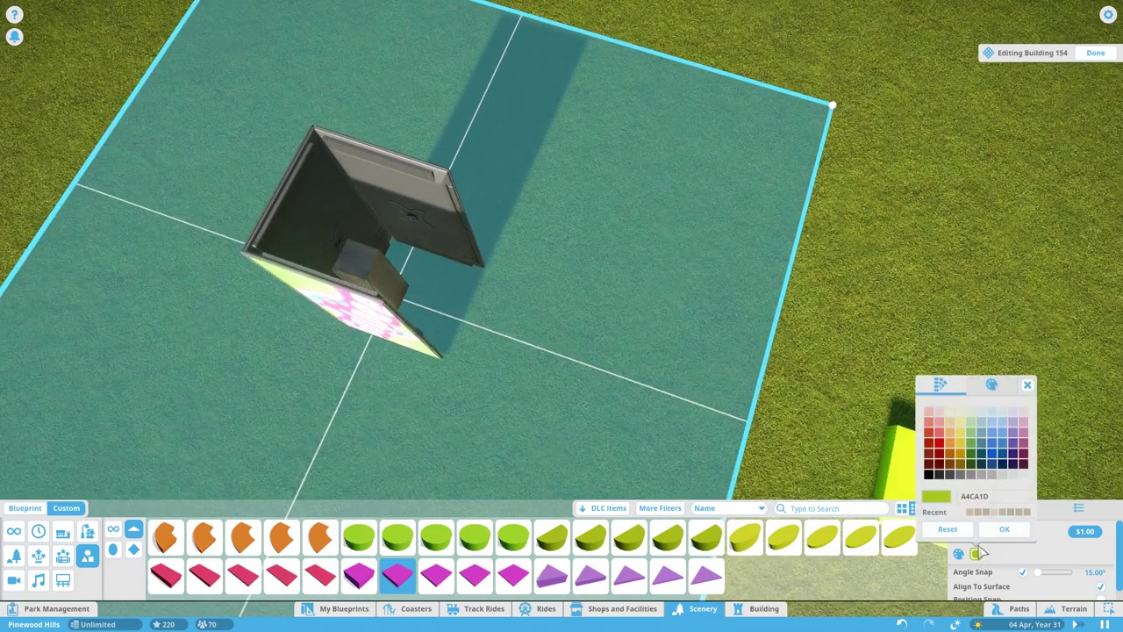
pyautogui.click(1004, 529)
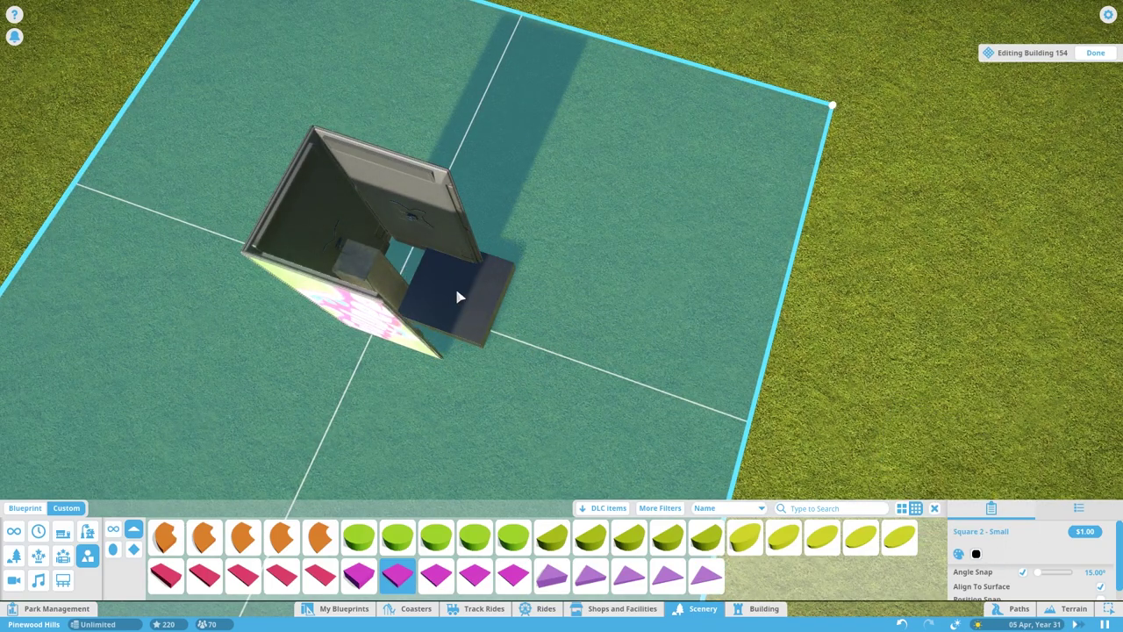
# Place the black square, rotate it flat and raise it onto the vending machine as its roof.
pyautogui.moveTo(457, 274); pyautogui.dragTo(493, 272)
pyautogui.press('x')
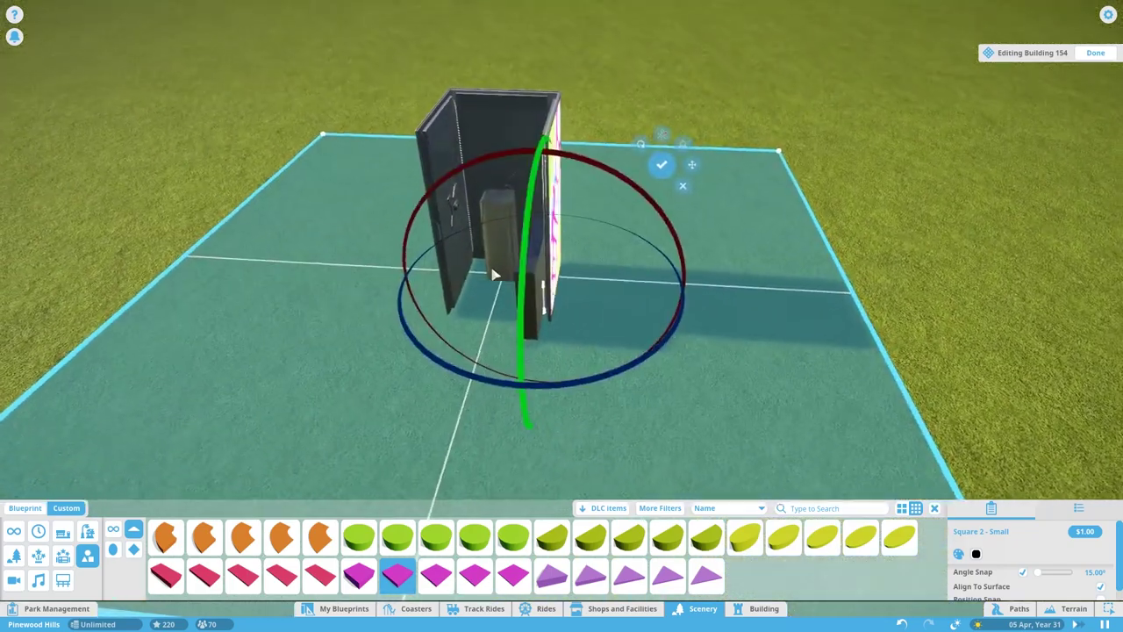
pyautogui.moveTo(441, 188); pyautogui.dragTo(658, 215)
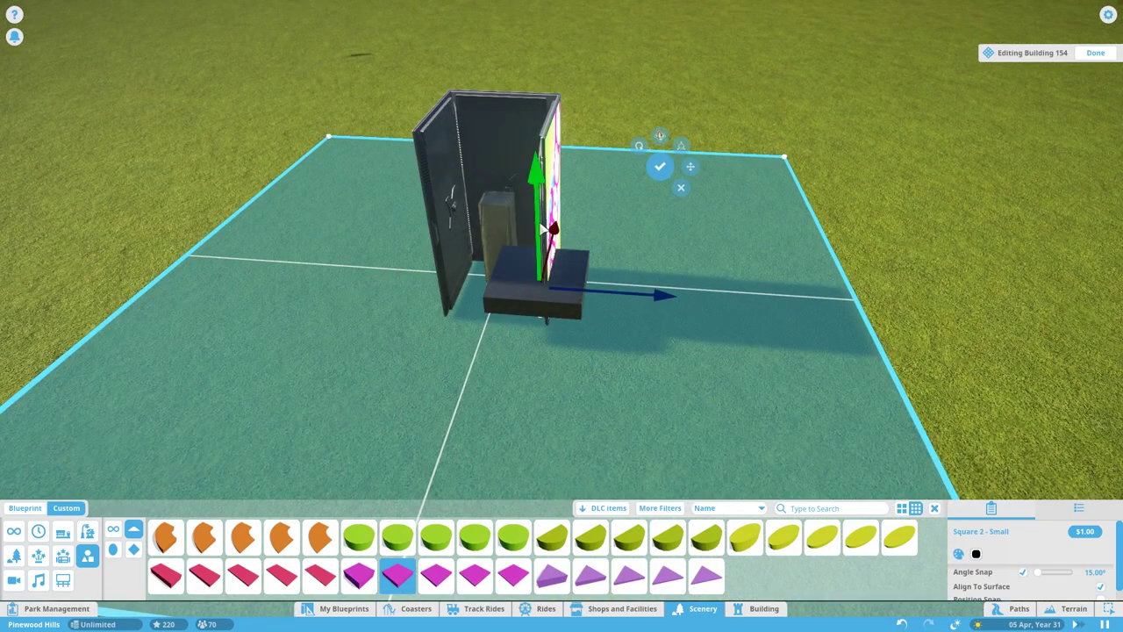
pyautogui.moveTo(543, 228); pyautogui.dragTo(547, 66)
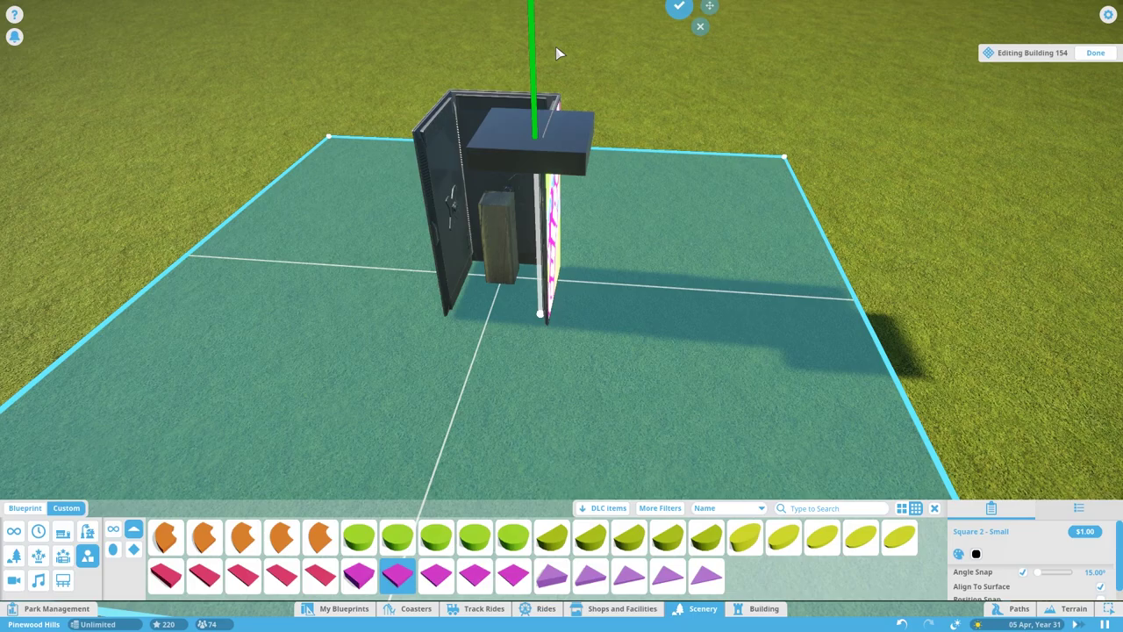
pyautogui.moveTo(614, 158); pyautogui.dragTo(454, 245)
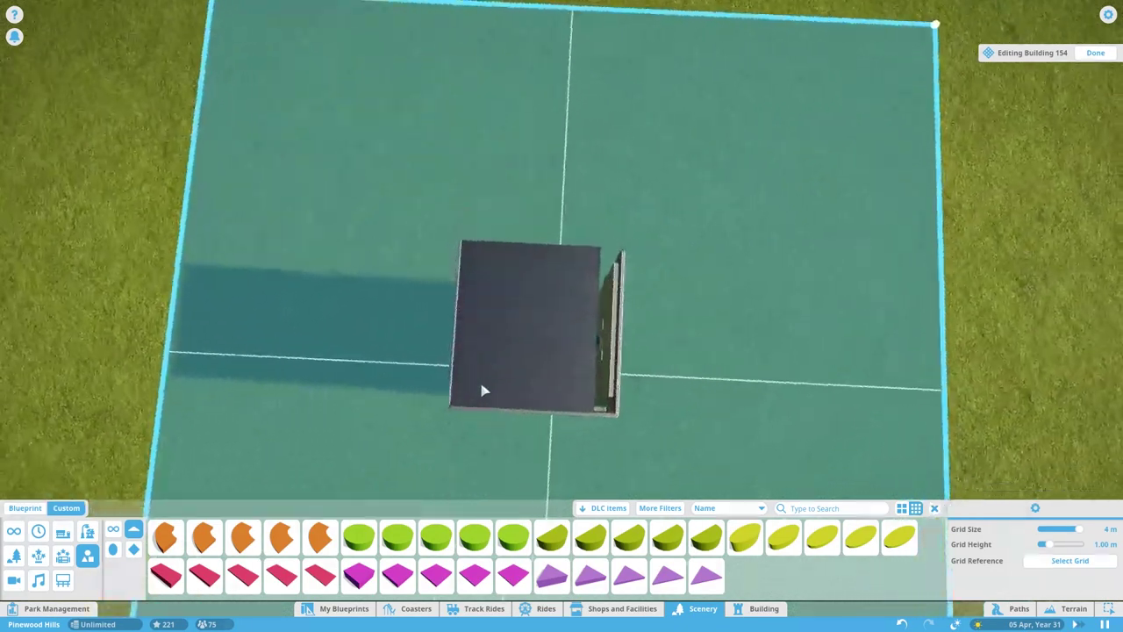
# Duplicate the black roof square and shift the copy sideways to close the gap on top of the machine.
pyautogui.click(527, 361)
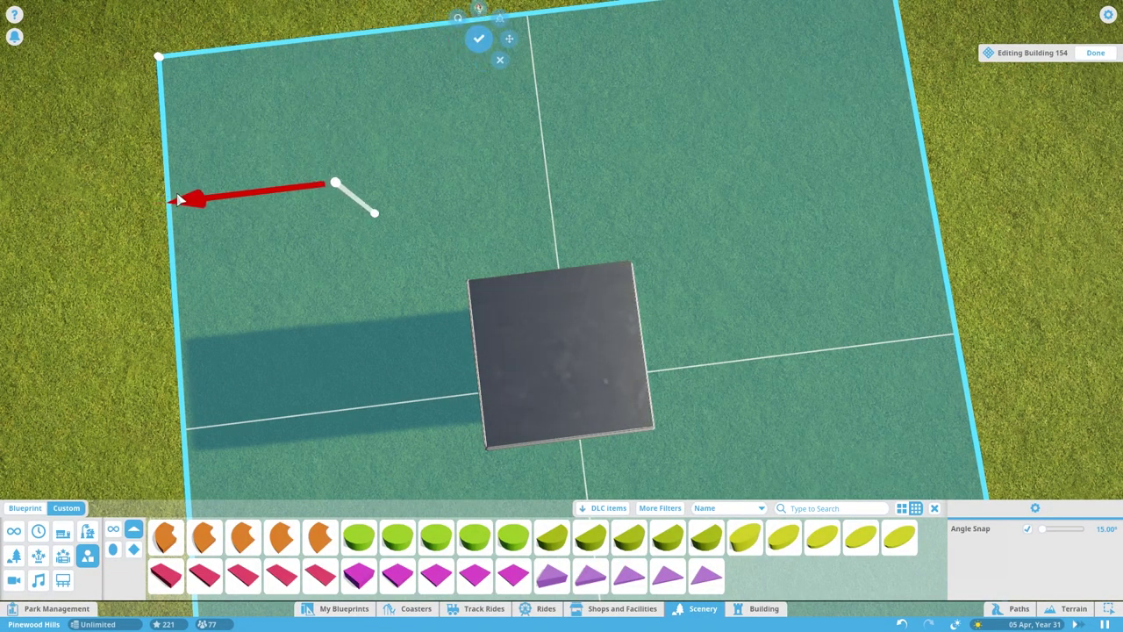
pyautogui.click(276, 423)
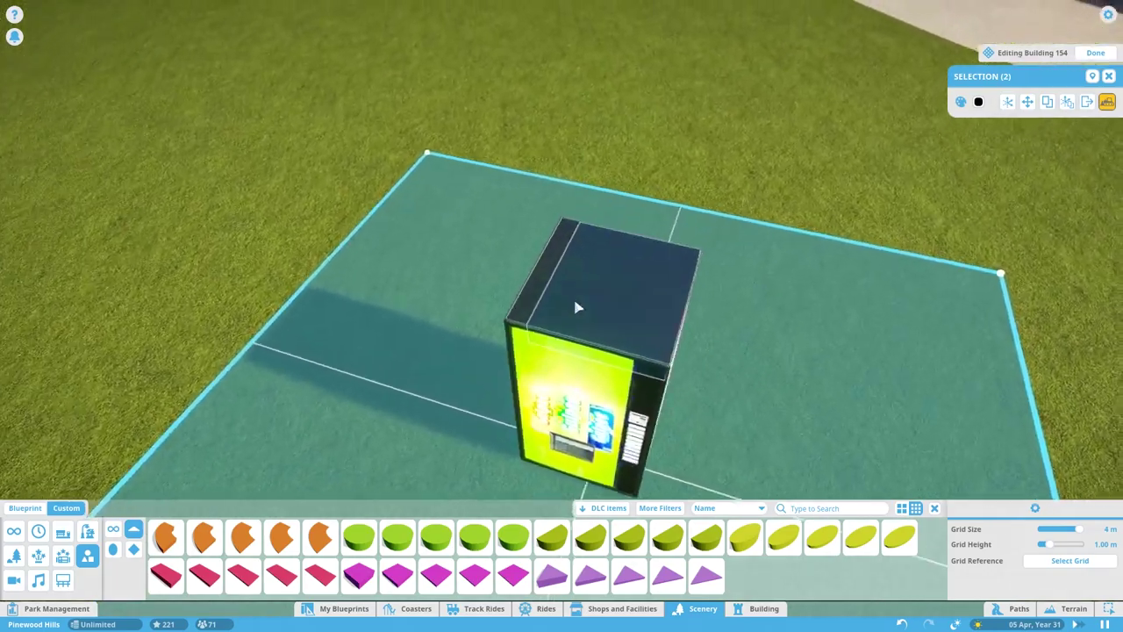
pyautogui.click(744, 474)
pyautogui.moveTo(744, 474); pyautogui.dragTo(658, 360)
# Finish editing the vending machine and move it from the grass across the plaza to the blue porch.
pyautogui.moveTo(929, 85); pyautogui.dragTo(1119, 58)
pyautogui.click(1107, 55)
pyautogui.press('x')
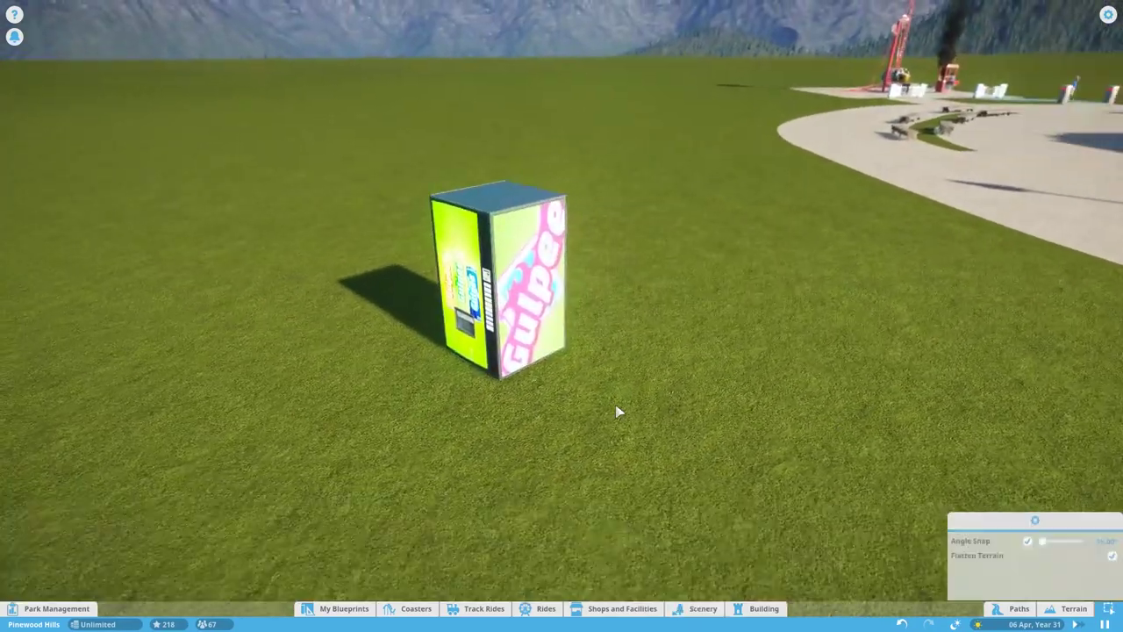
pyautogui.moveTo(579, 332); pyautogui.dragTo(1114, 114)
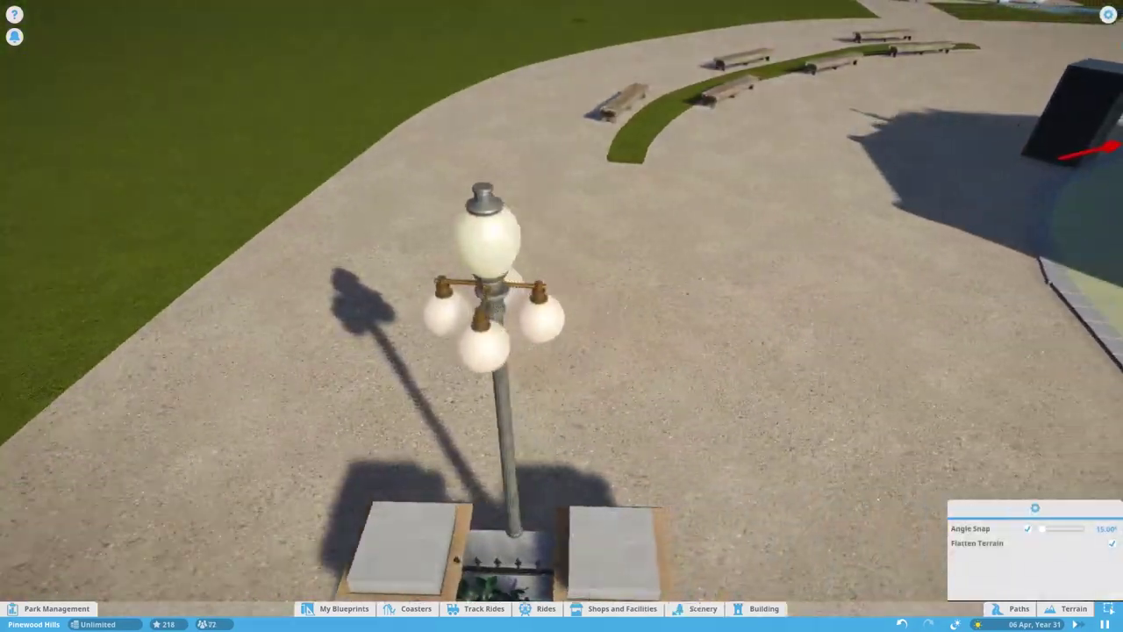
pyautogui.press('d')
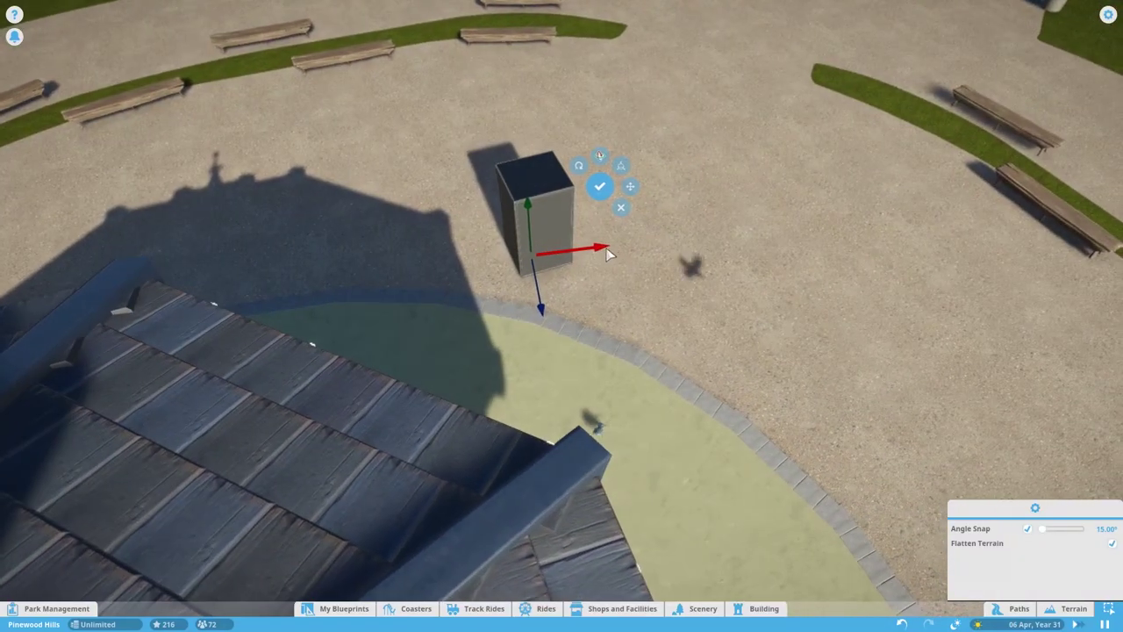
pyautogui.moveTo(605, 250); pyautogui.dragTo(1047, 200)
pyautogui.press('w')
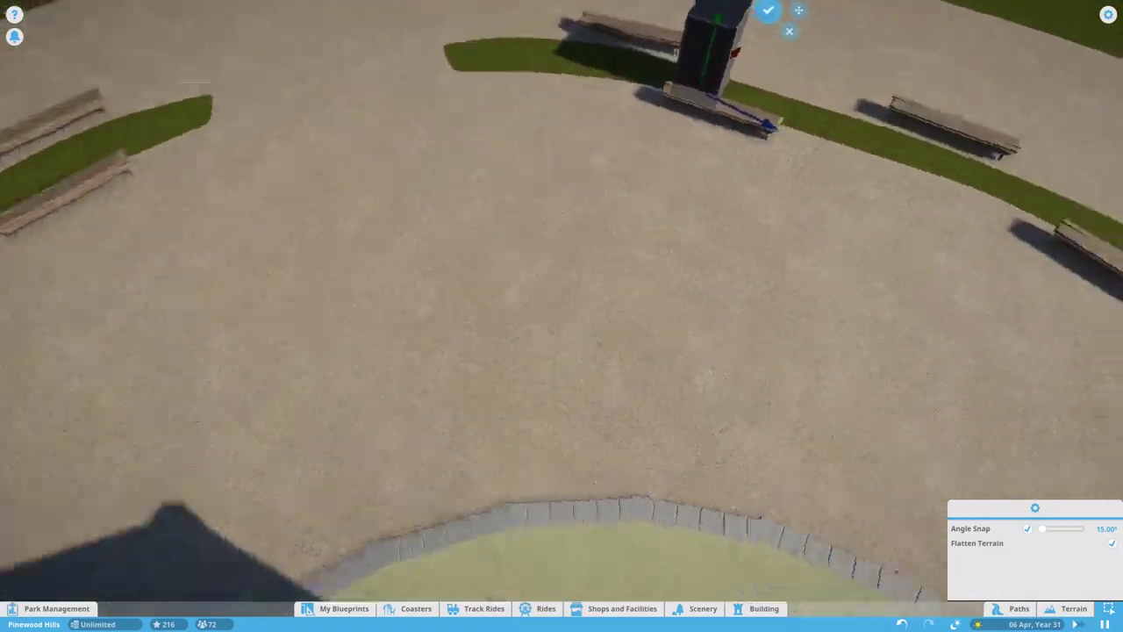
pyautogui.moveTo(571, 266); pyautogui.dragTo(803, 289)
pyautogui.press('d')
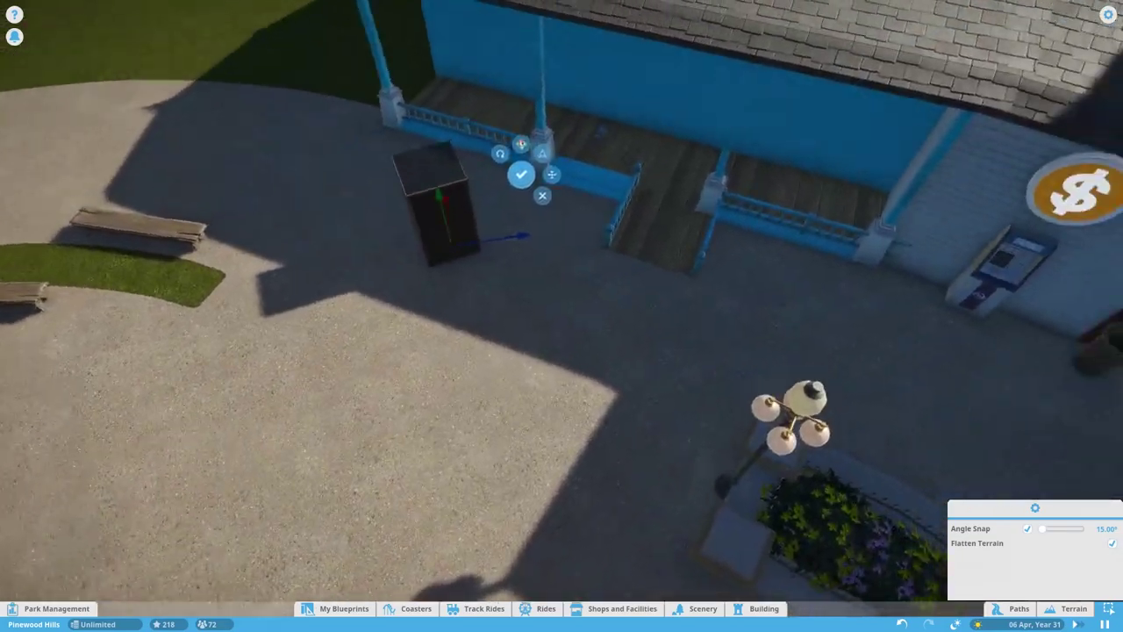
pyautogui.click(711, 219)
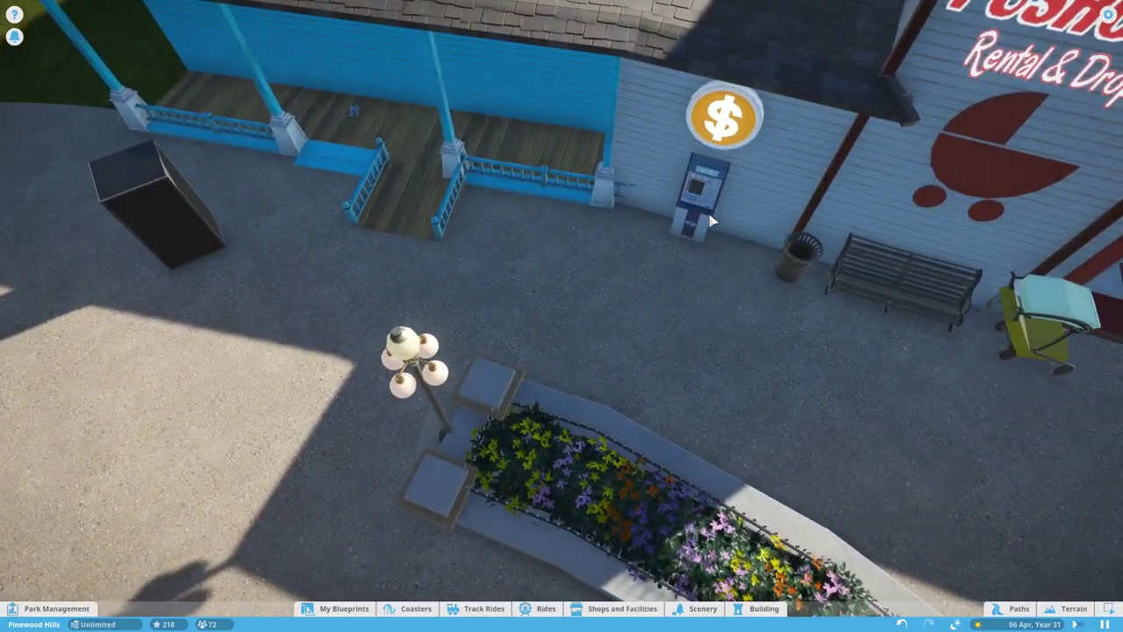
# Edit the pushchair rental building and delete the ATM and its round dollar sign from the white wall.
pyautogui.click(705, 218)
pyautogui.click(724, 129)
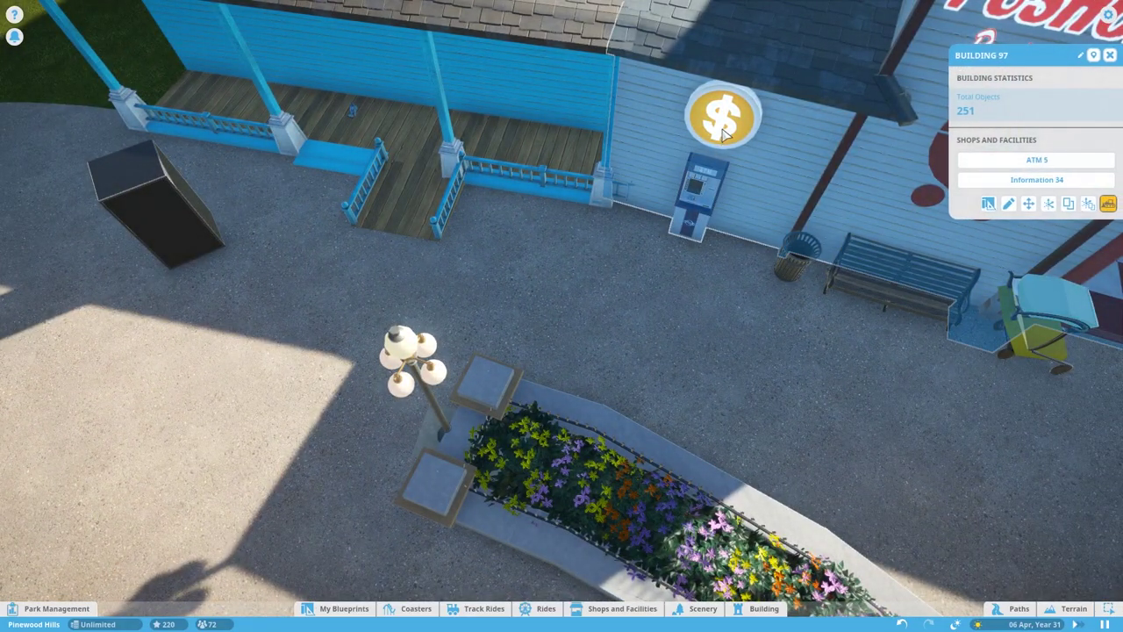
pyautogui.click(711, 197)
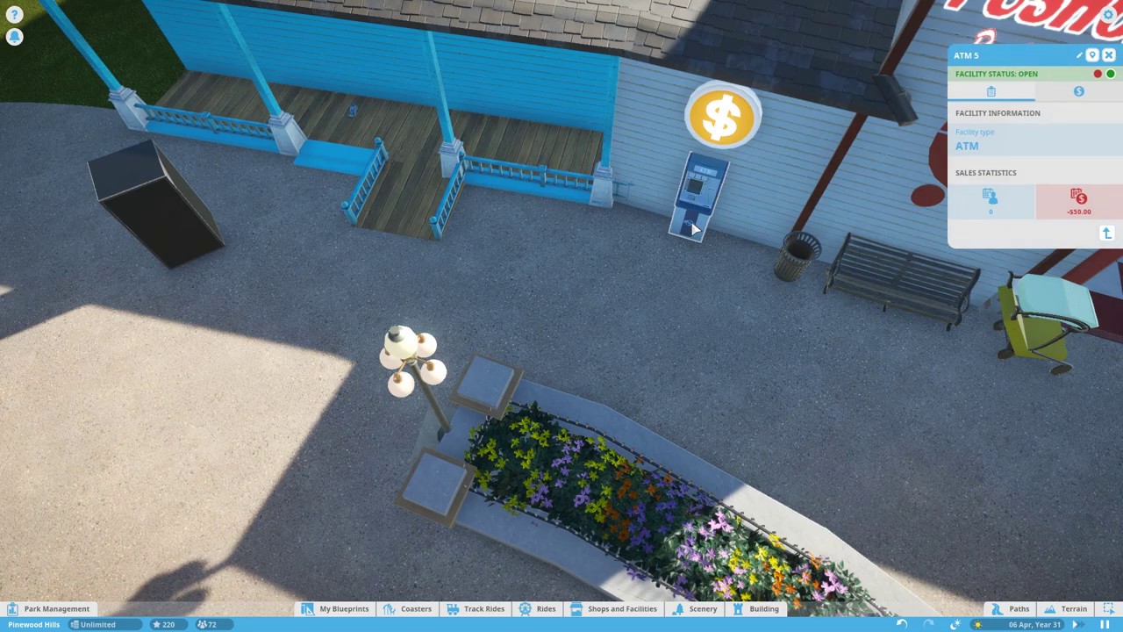
pyautogui.click(1107, 233)
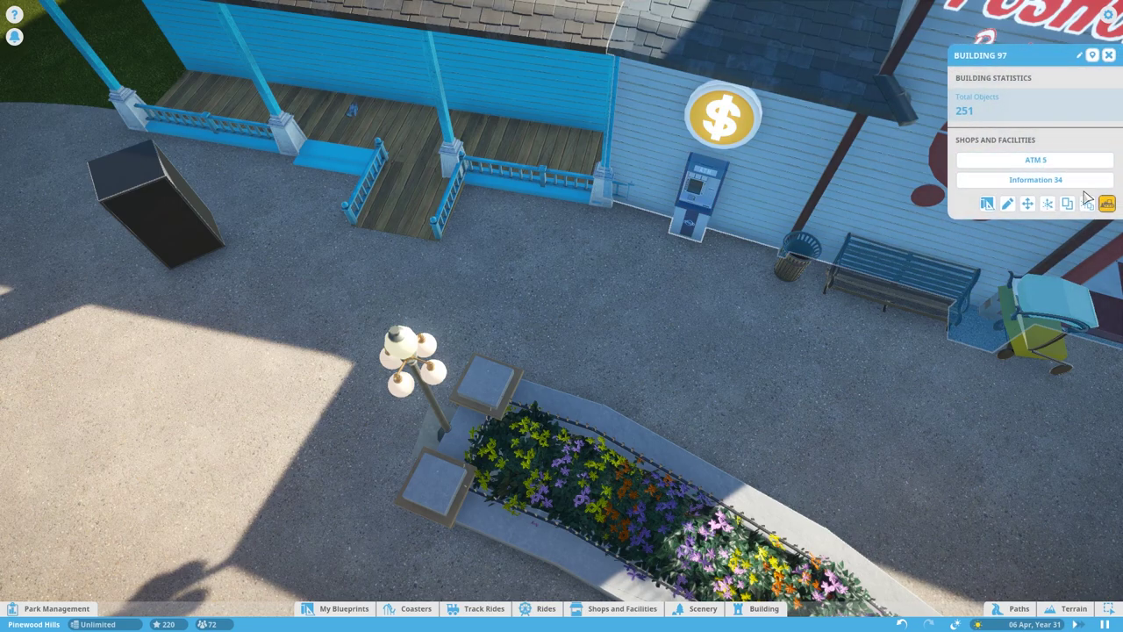
pyautogui.click(1008, 204)
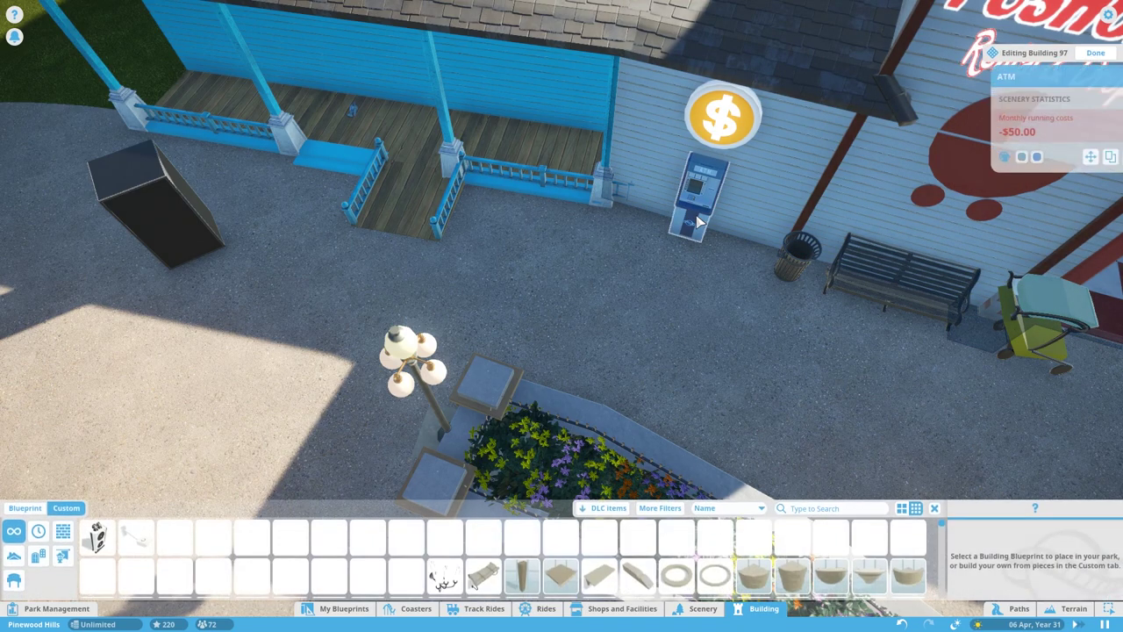
pyautogui.click(697, 224)
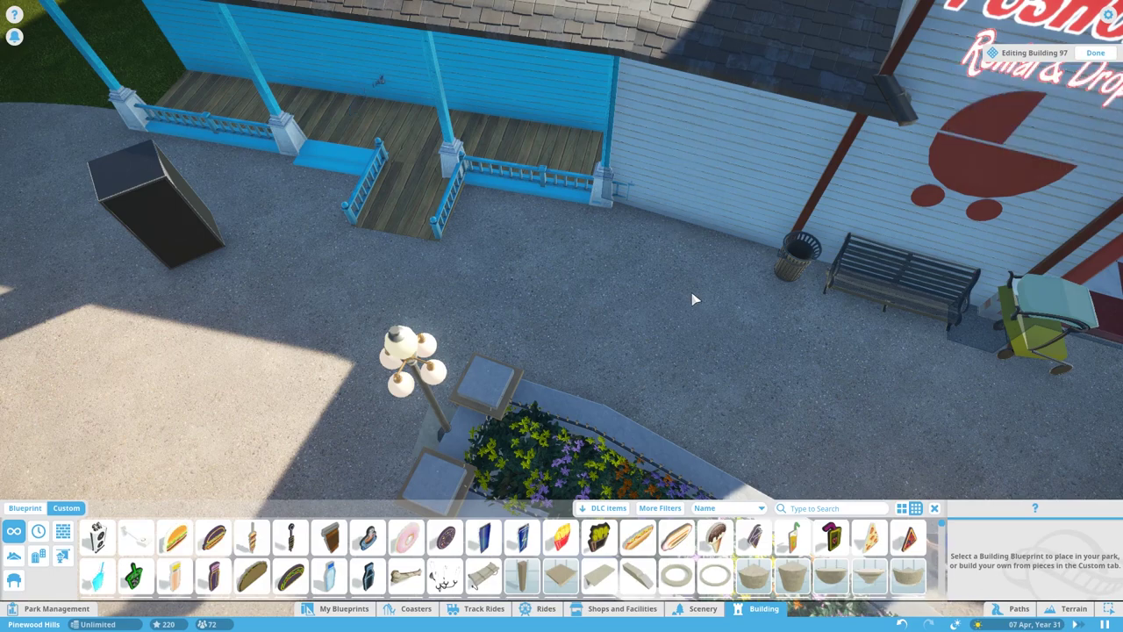
# Move the vending machine past the porch to the white wall where the ATM stood.
pyautogui.click(184, 232)
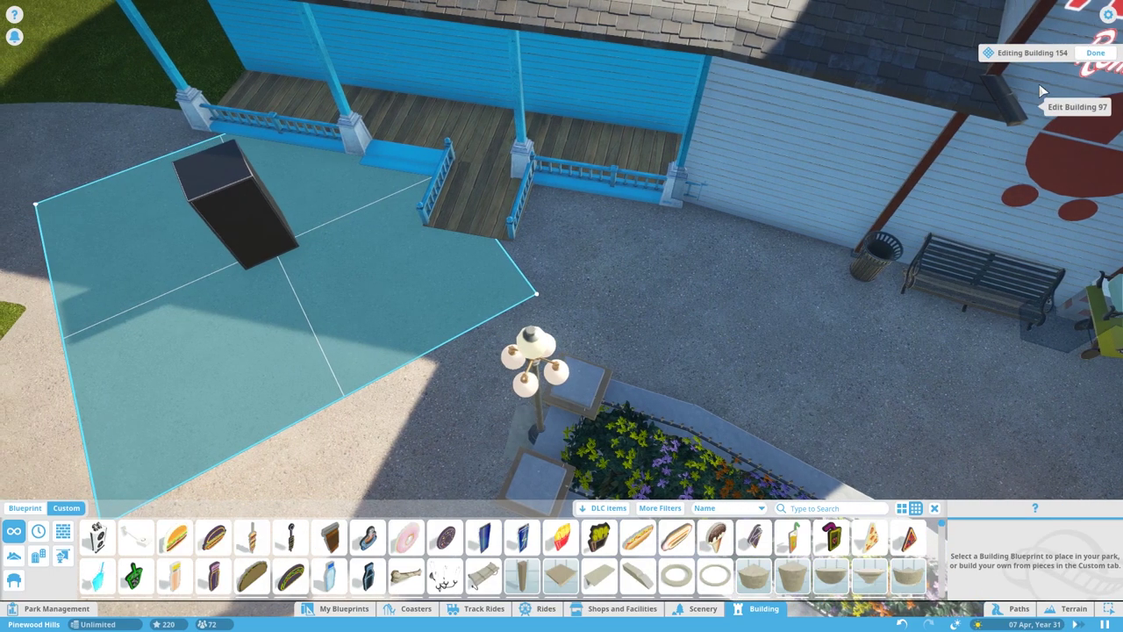
pyautogui.press('x')
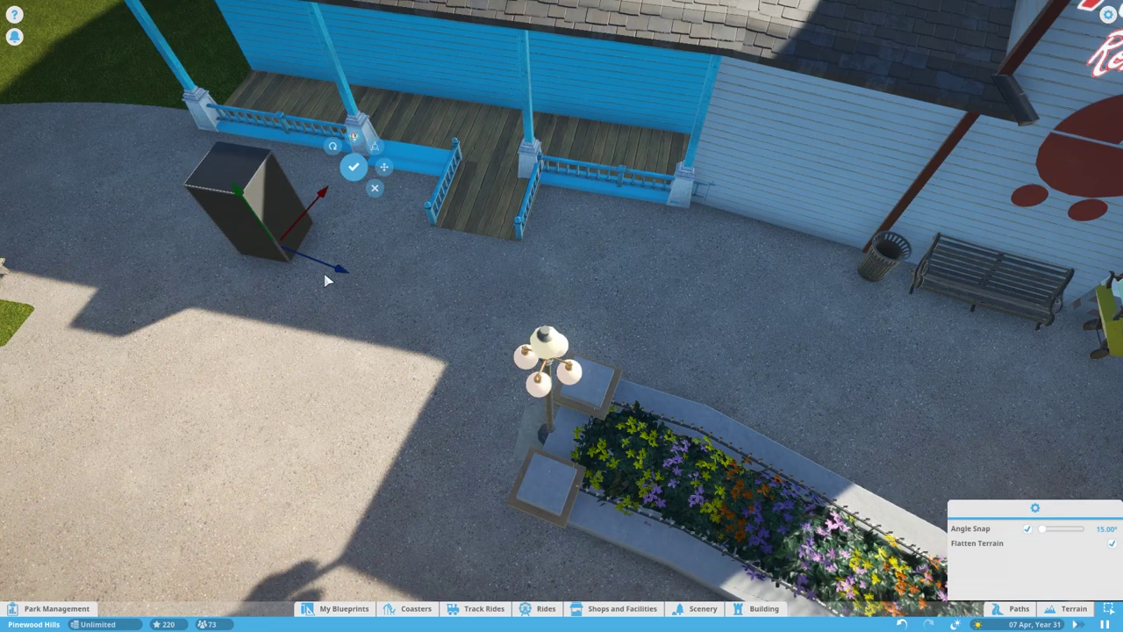
pyautogui.moveTo(337, 269); pyautogui.dragTo(834, 344)
pyautogui.press('d')
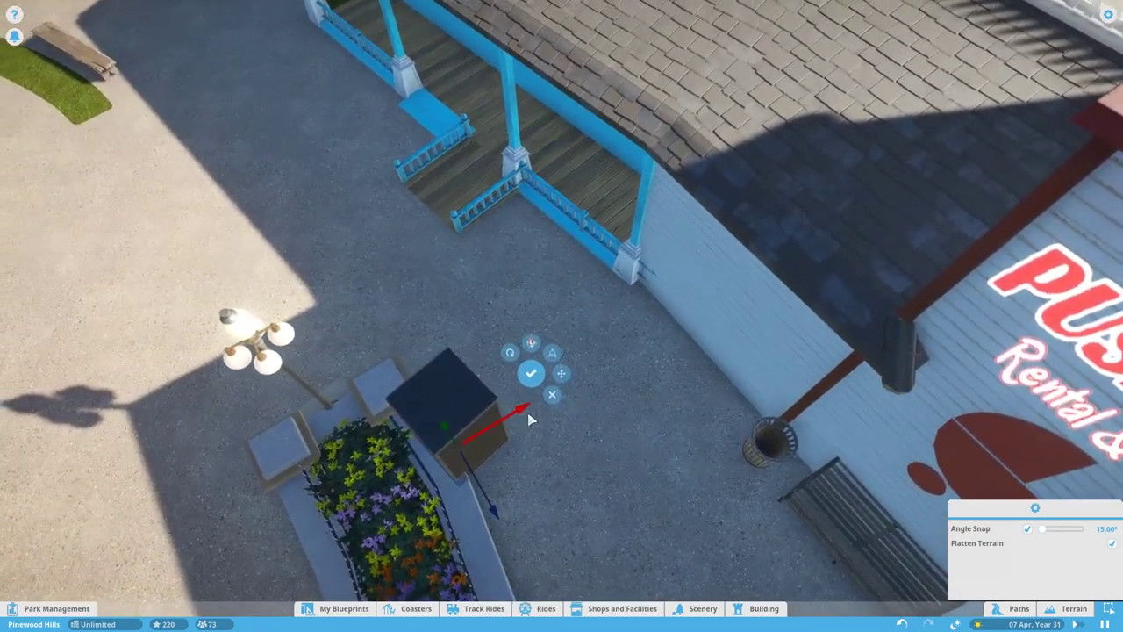
pyautogui.moveTo(529, 420); pyautogui.dragTo(711, 334)
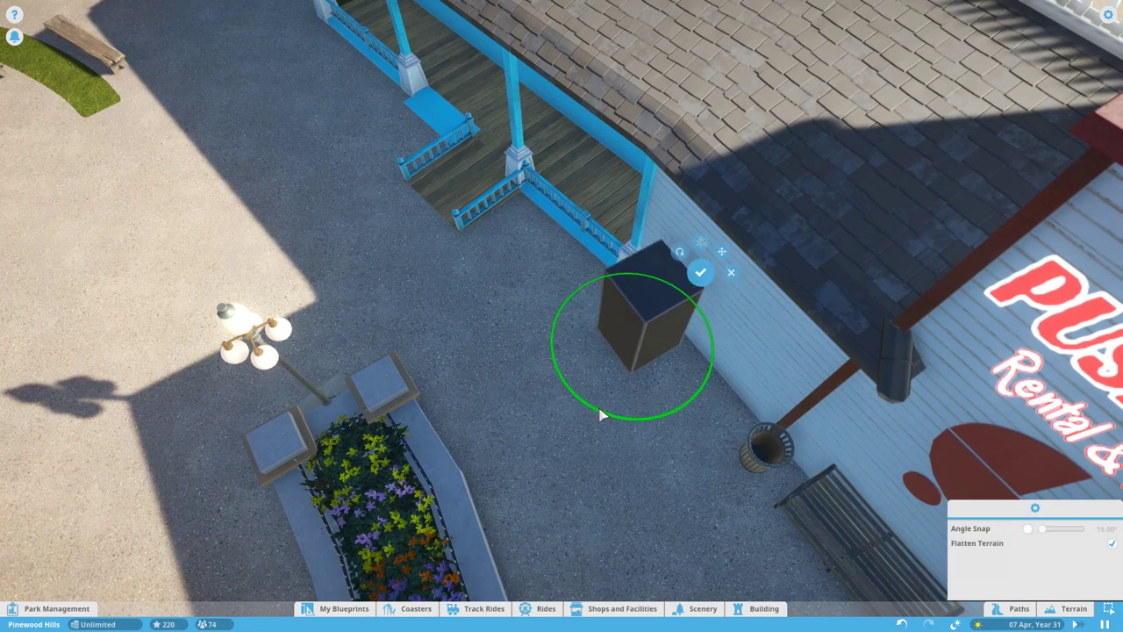
# With angle snap off, rotate the vending machine parallel to the white wall and nudge it flush beside the blue porch post.
pyautogui.scroll(2, 606, 416)
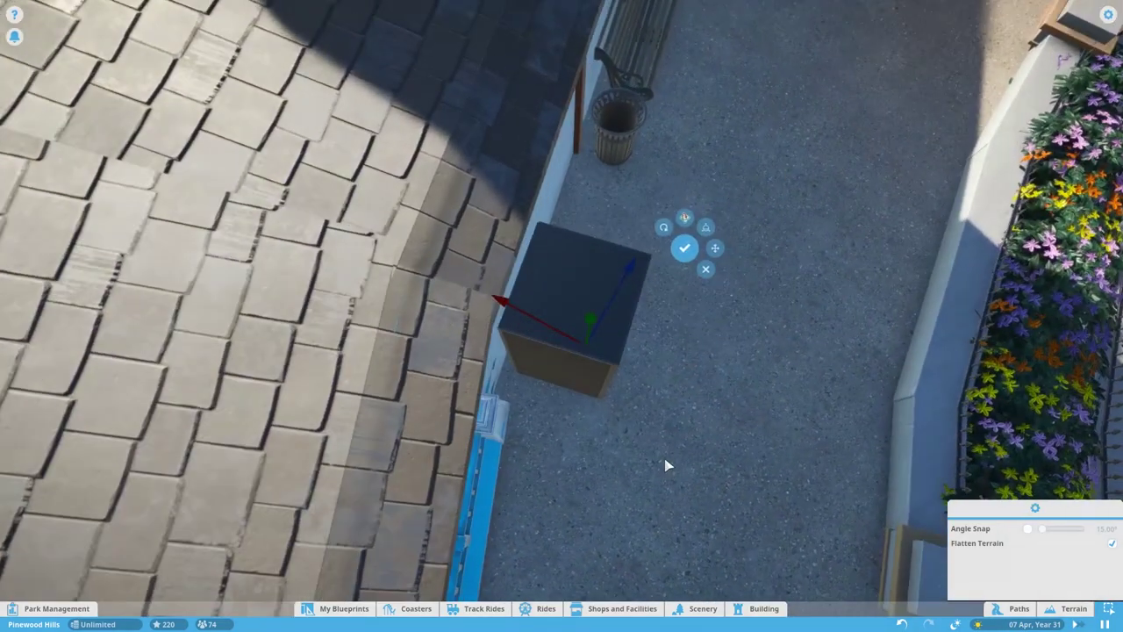
pyautogui.press('x')
pyautogui.moveTo(618, 467); pyautogui.dragTo(626, 463)
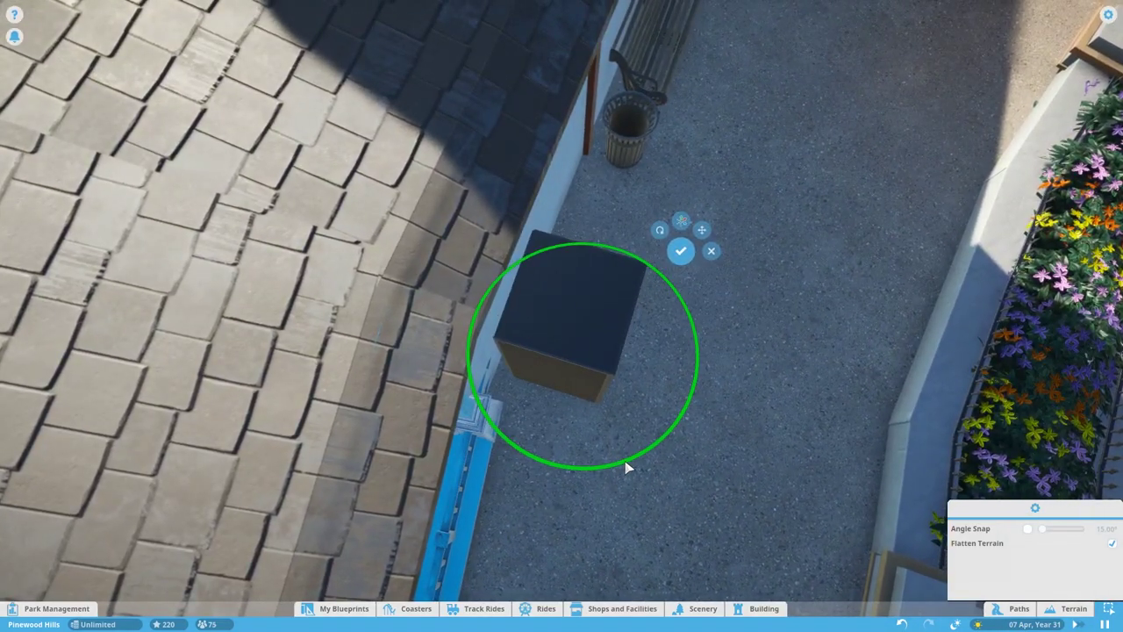
pyautogui.press('x')
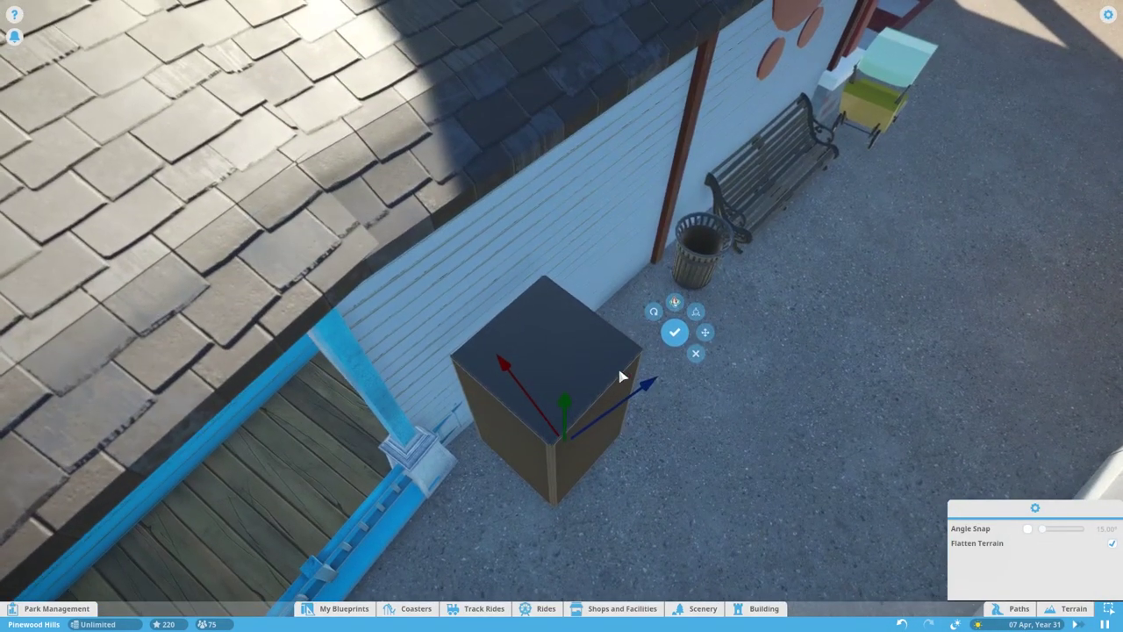
pyautogui.click(695, 316)
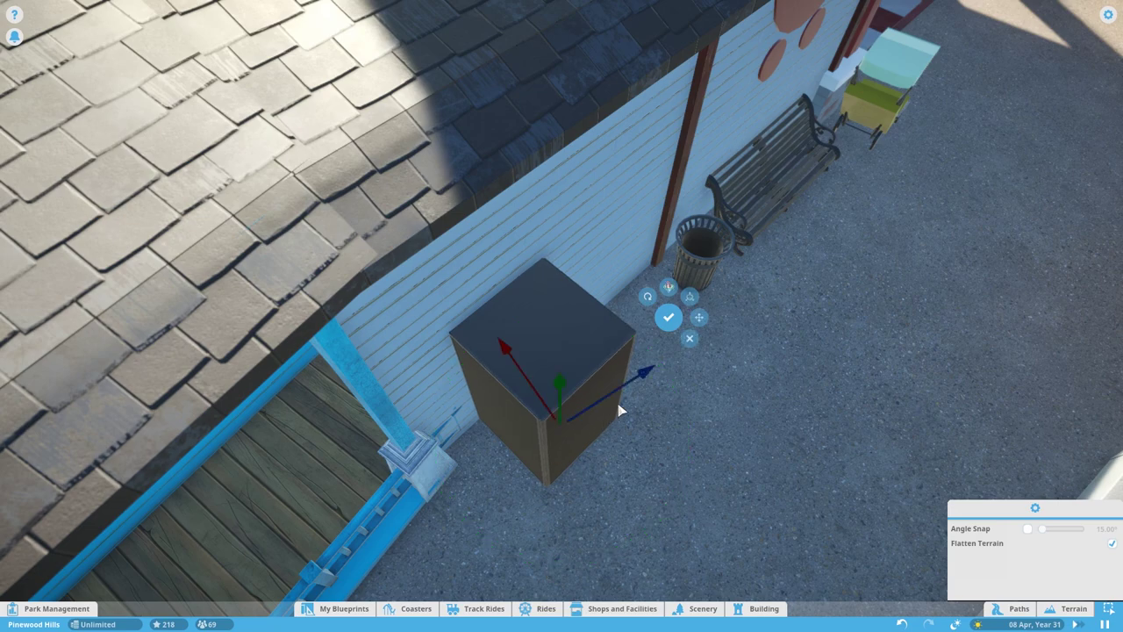
pyautogui.moveTo(619, 410); pyautogui.dragTo(617, 401)
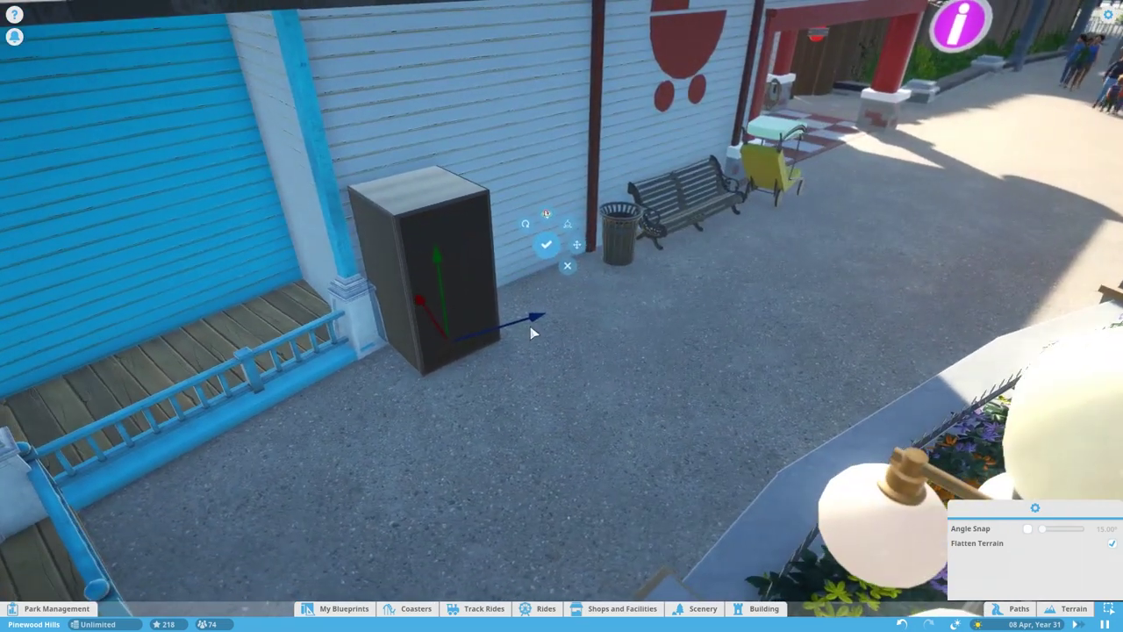
pyautogui.moveTo(532, 326); pyautogui.dragTo(539, 318)
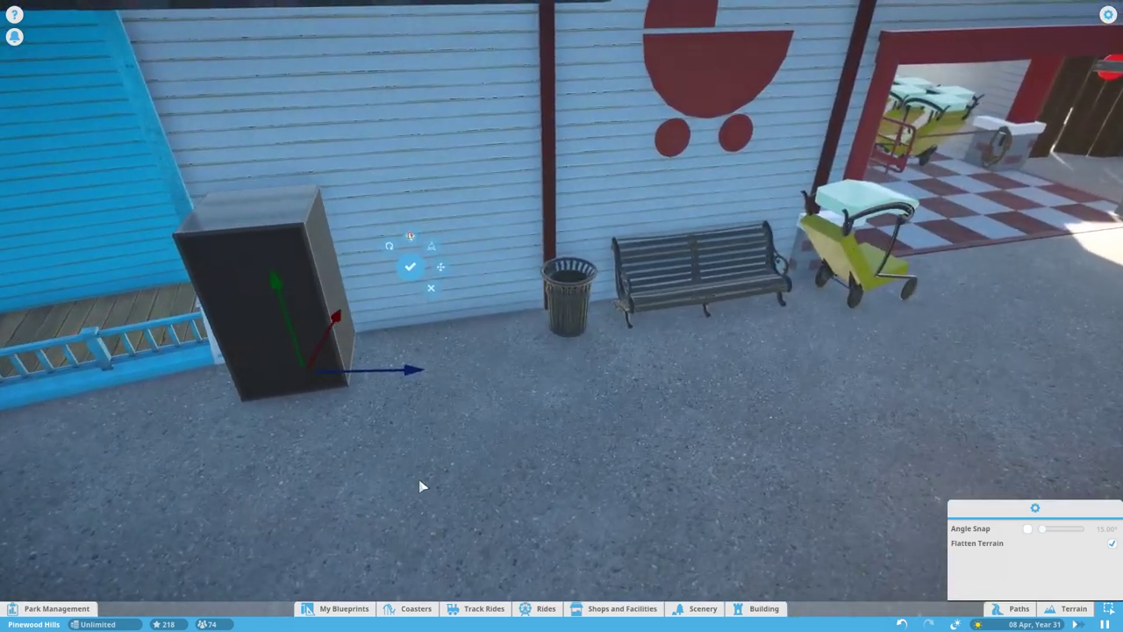
pyautogui.click(355, 415)
# Edit the vending machine building, switch on its front and side TV Screen 2M billboards, and finish editing.
pyautogui.press('a')
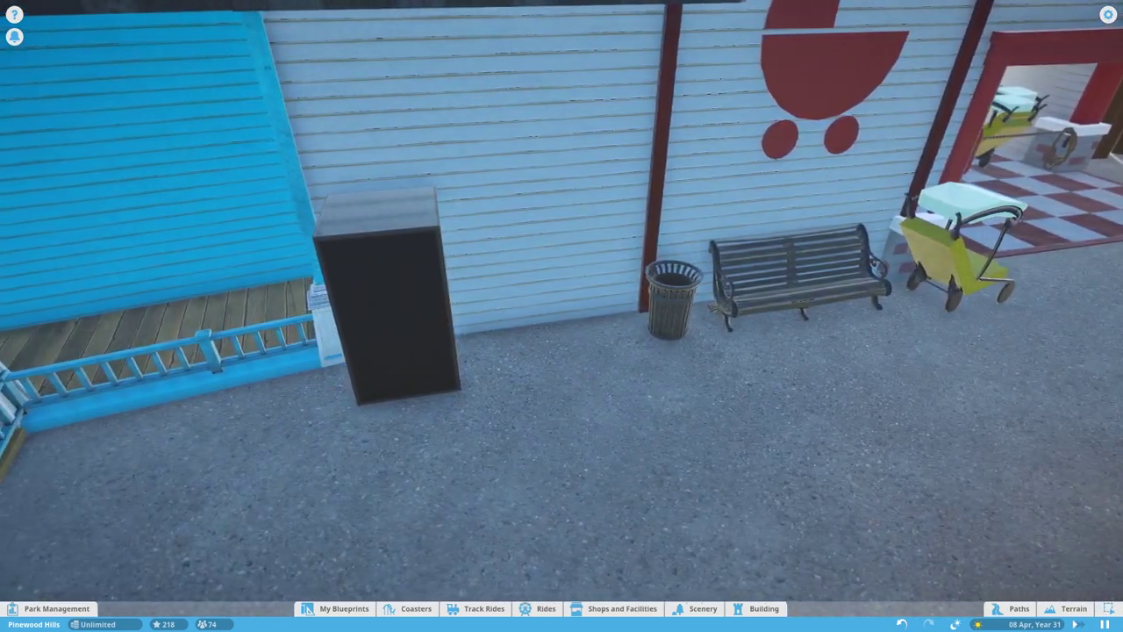
pyautogui.press('a')
pyautogui.click(546, 373)
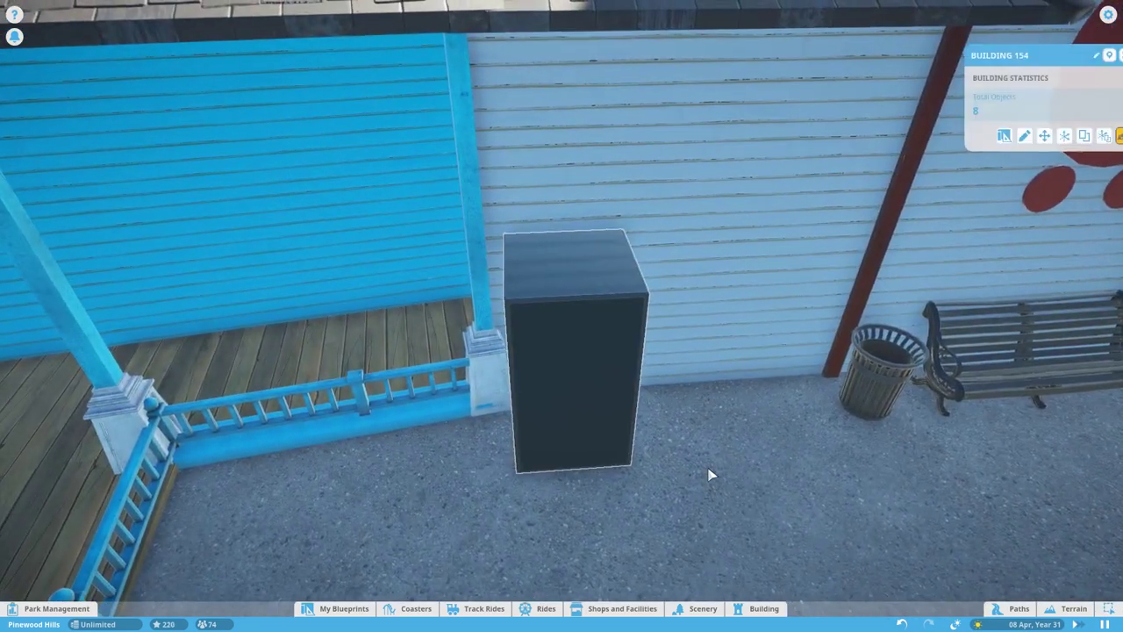
pyautogui.doubleClick(619, 438)
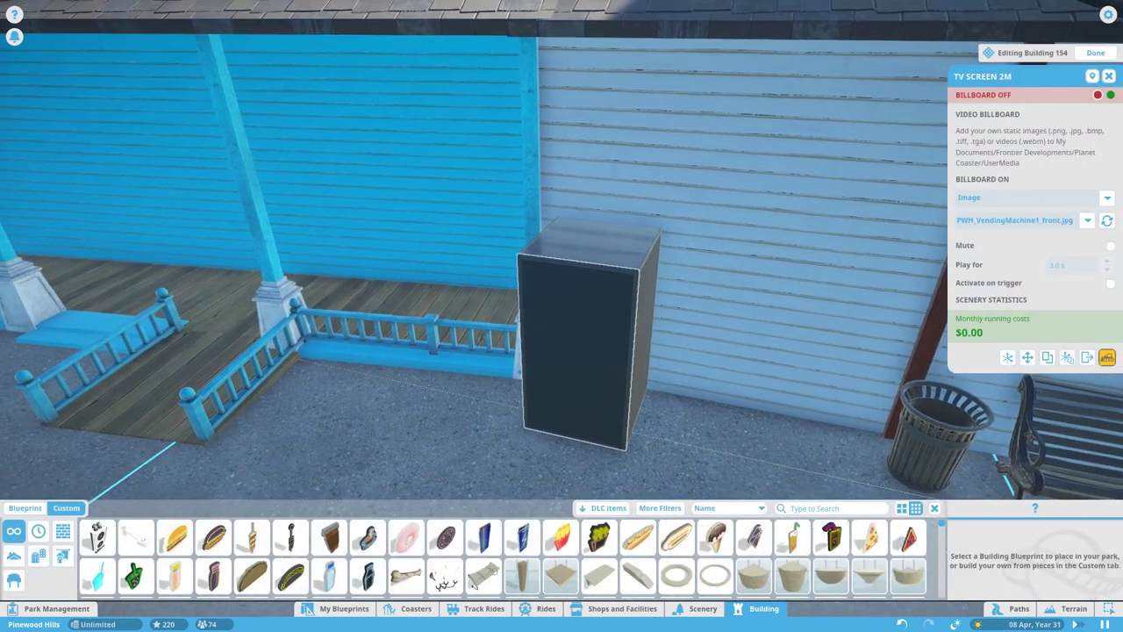
pyautogui.click(1112, 95)
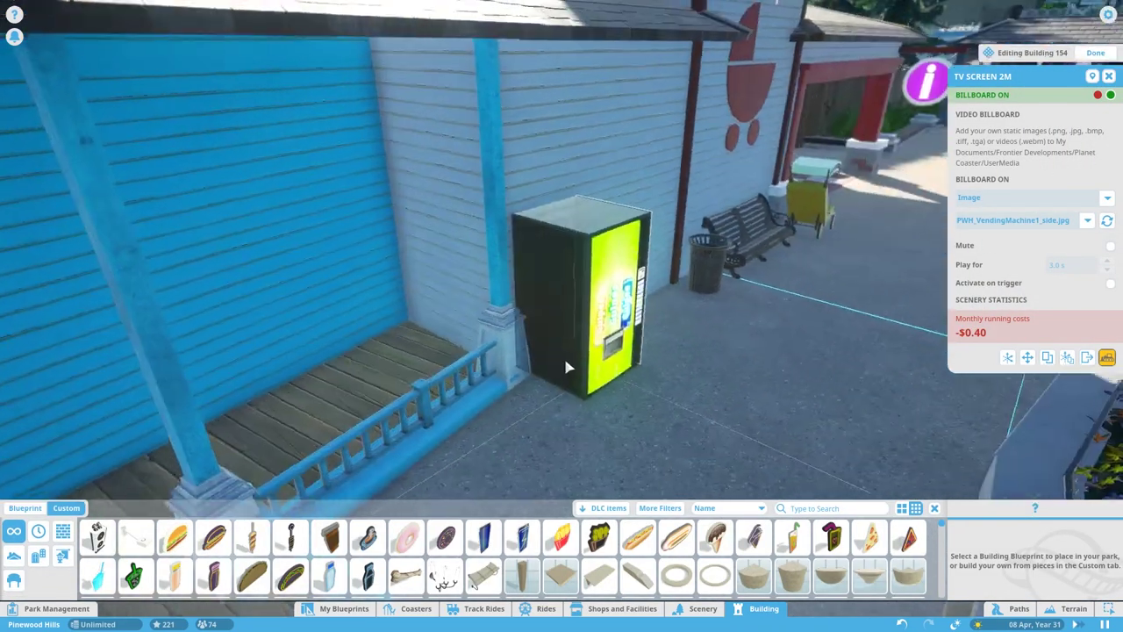
pyautogui.click(564, 356)
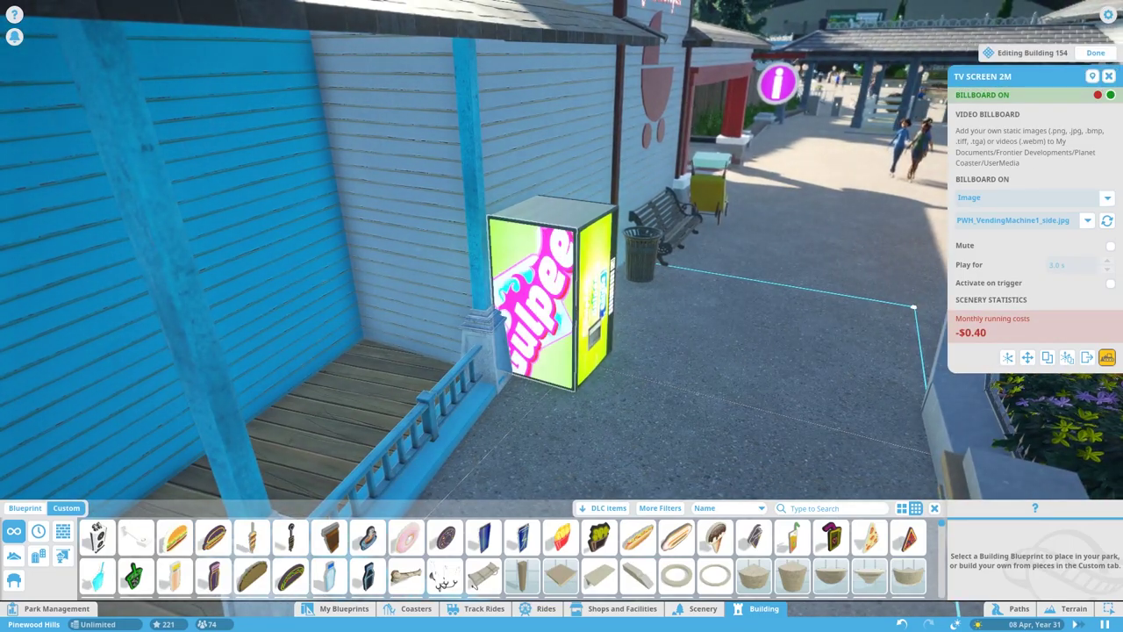
pyautogui.press('s')
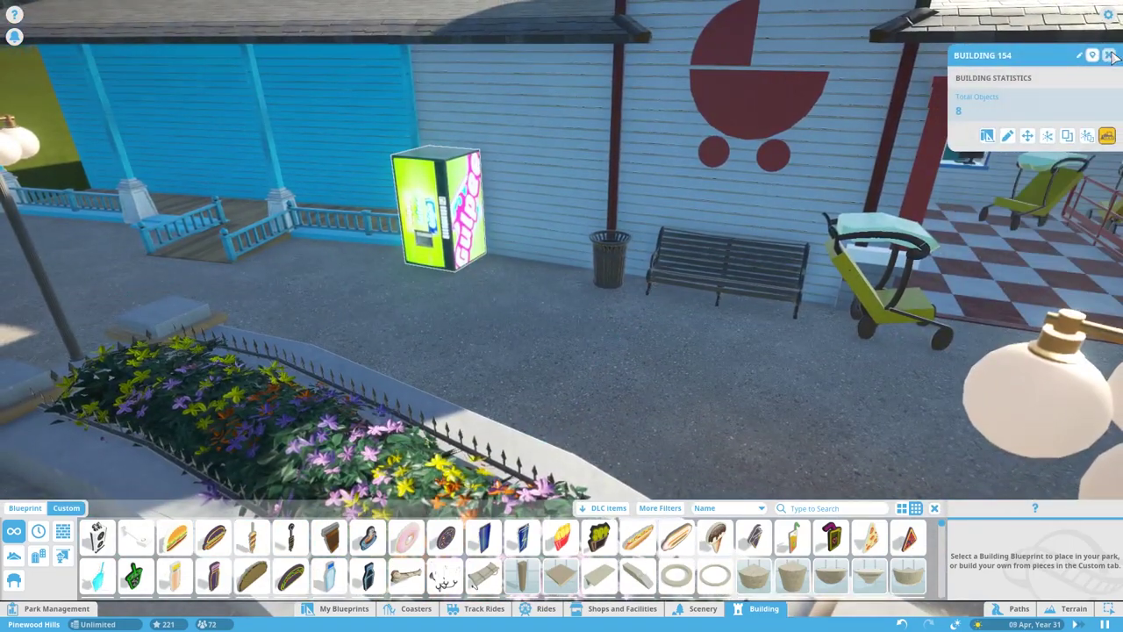
pyautogui.scroll(-3, 711, 314)
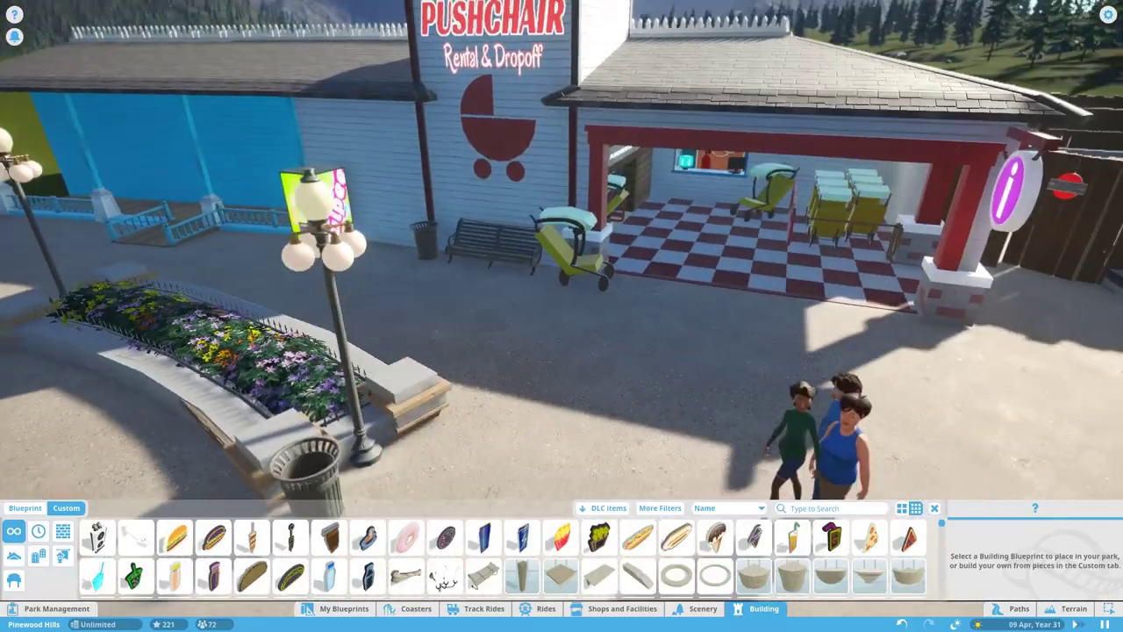
pyautogui.press('a')
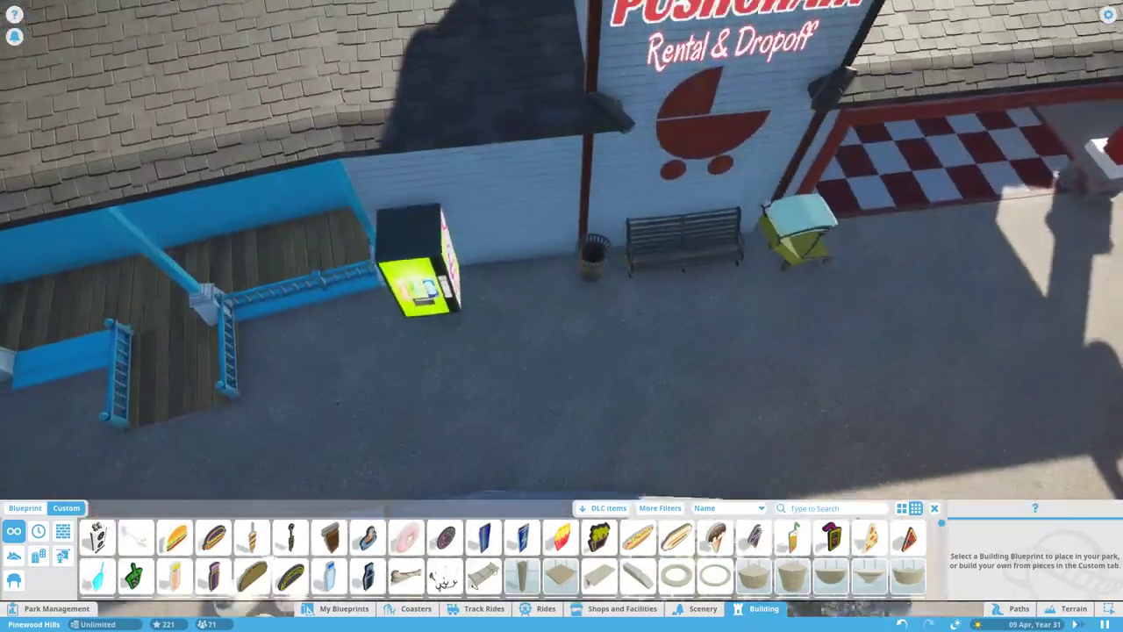
pyautogui.scroll(-8, 632, 357)
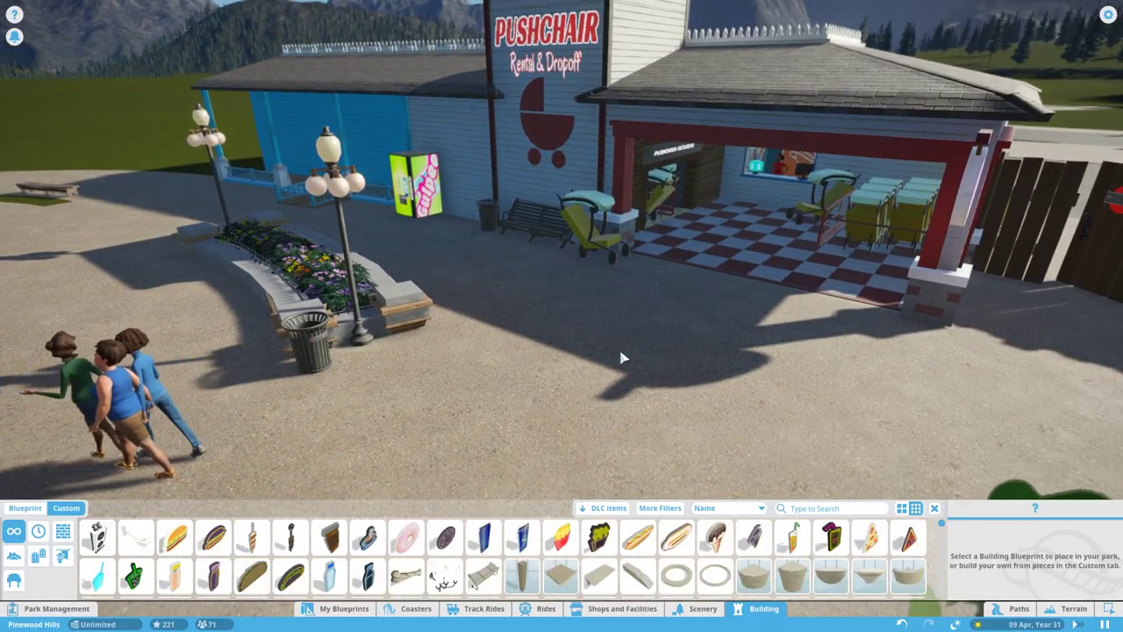
pyautogui.scroll(6, 592, 373)
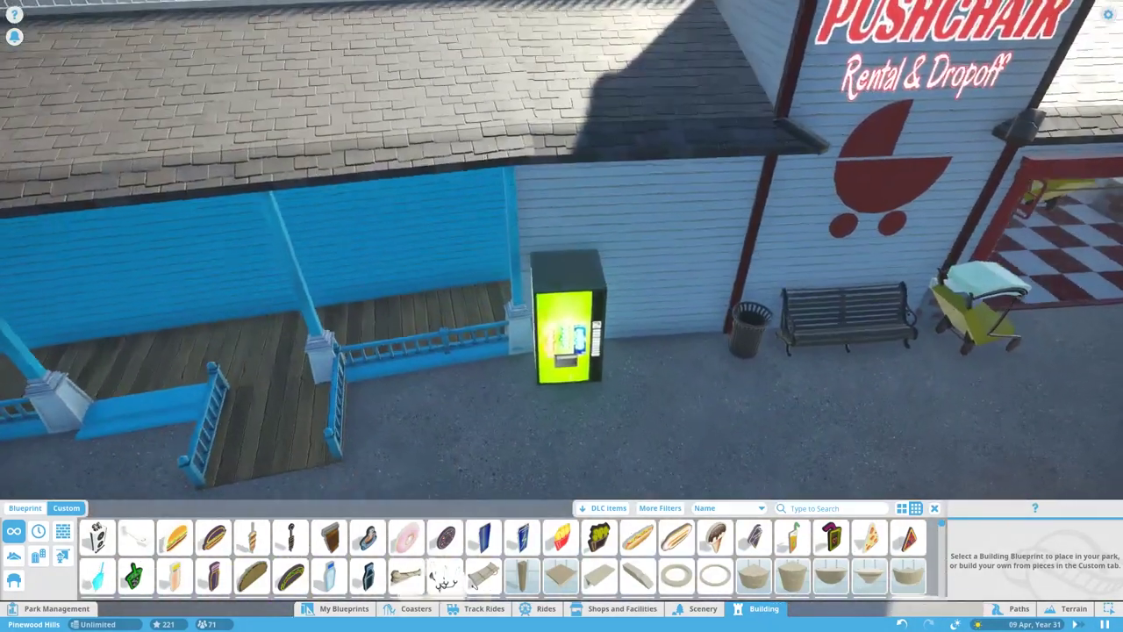